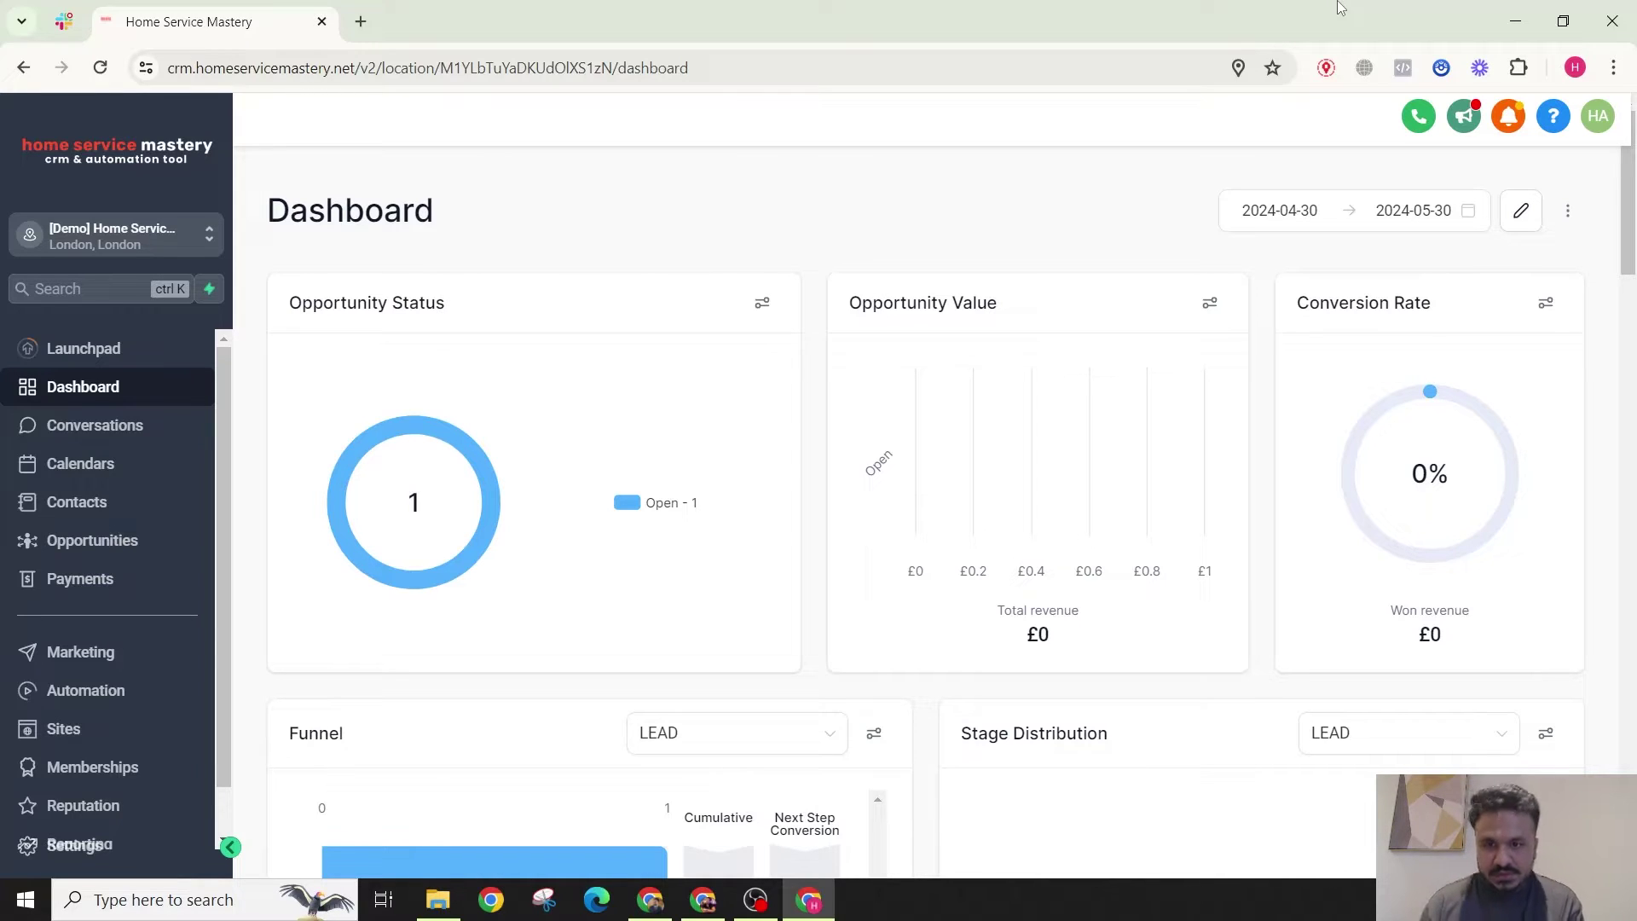
Step: Go to Opportunities > Pipelines and briefly open, then close, the LEAD pipeline's stage settings
left_click(109, 556)
left_click(541, 171)
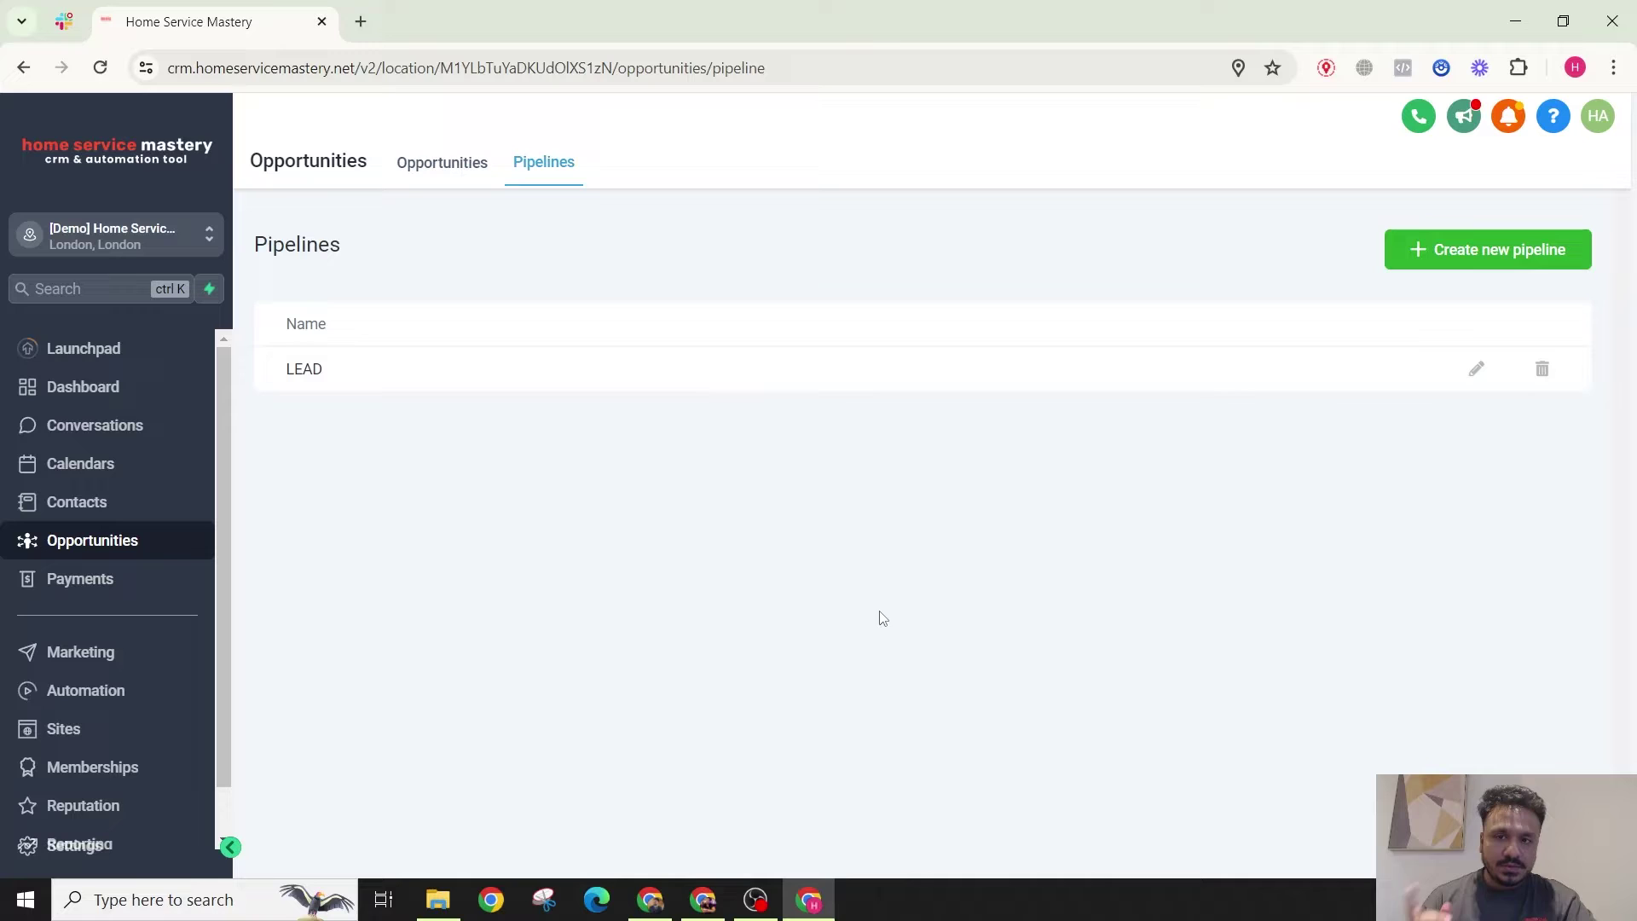
left_click(1477, 369)
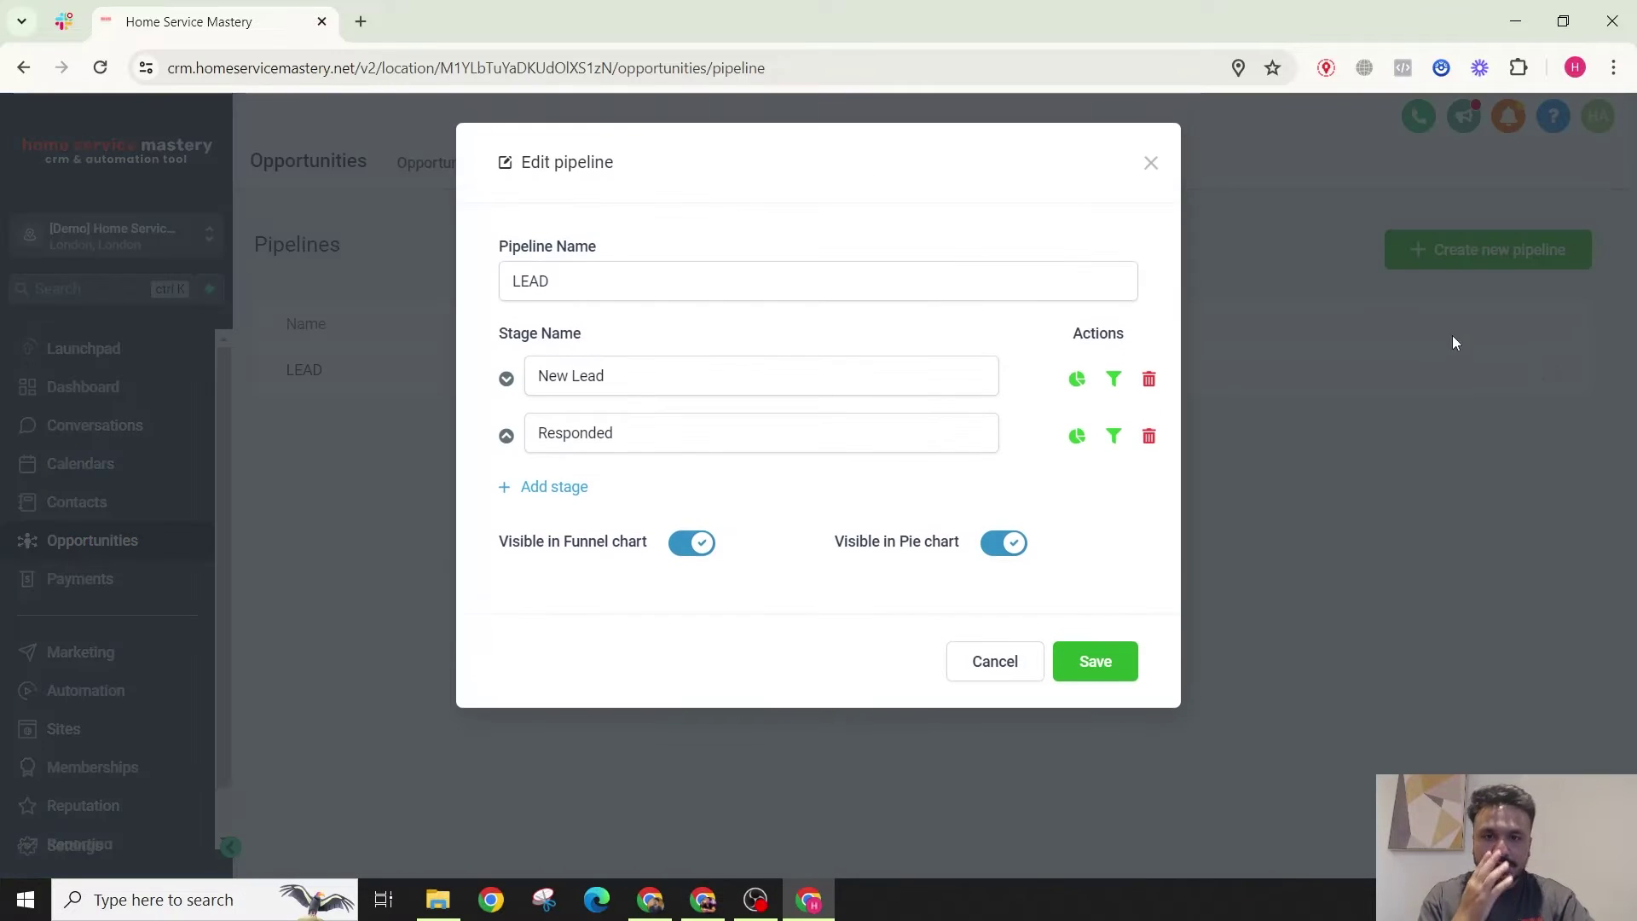
left_click(1151, 164)
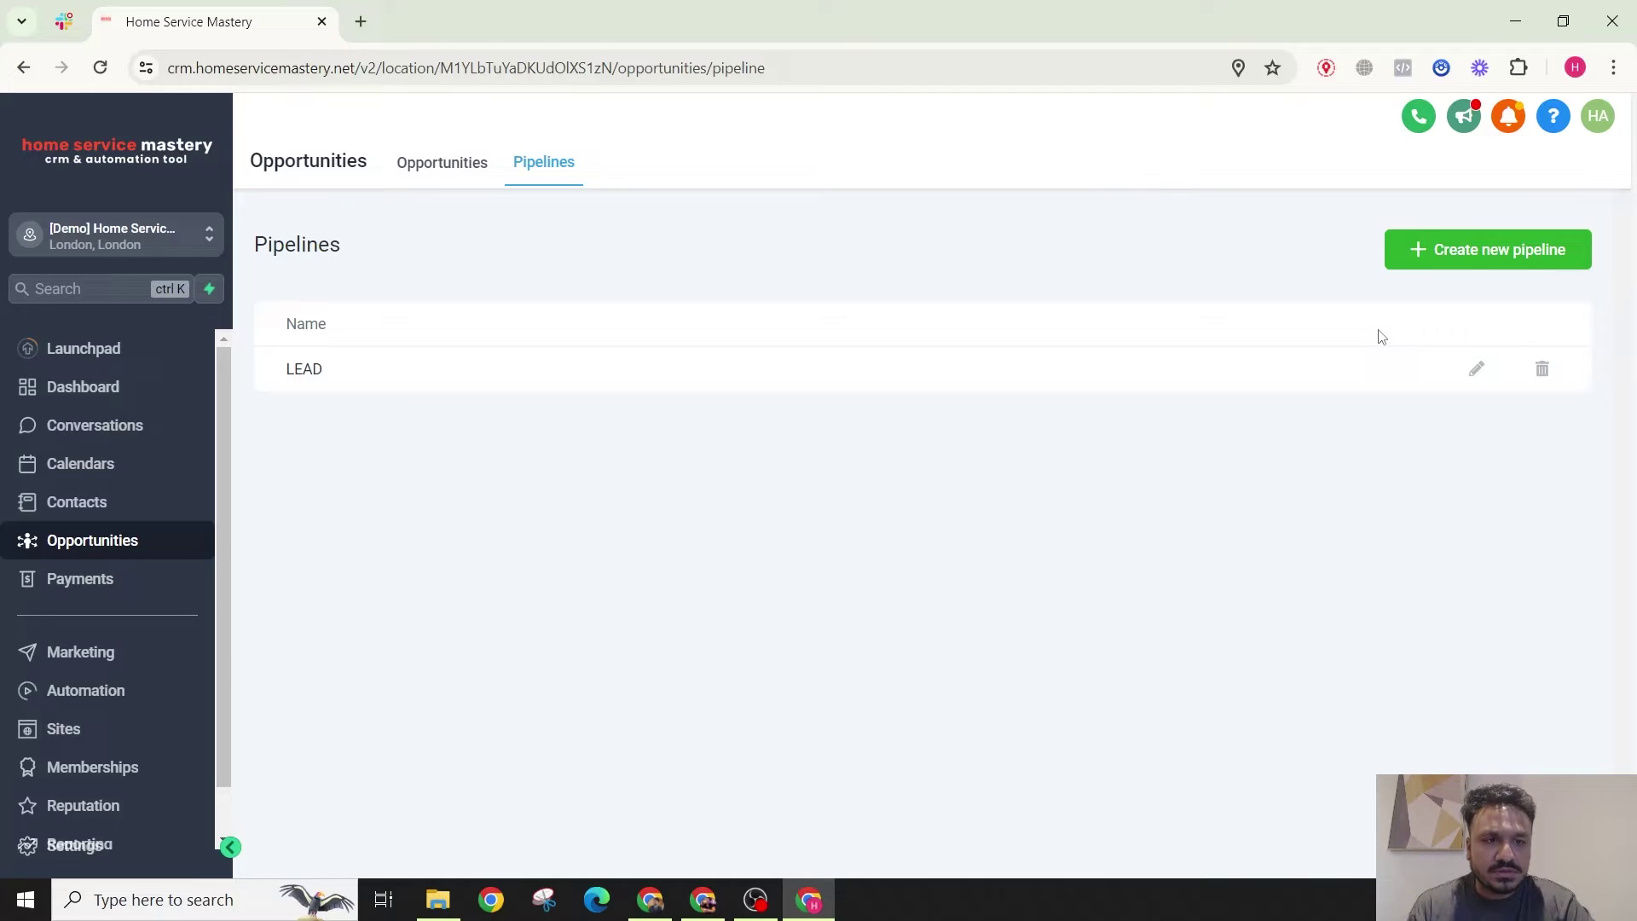
Step: Start a new pipeline named 'Lead', then discard it without saving
left_click(1451, 247)
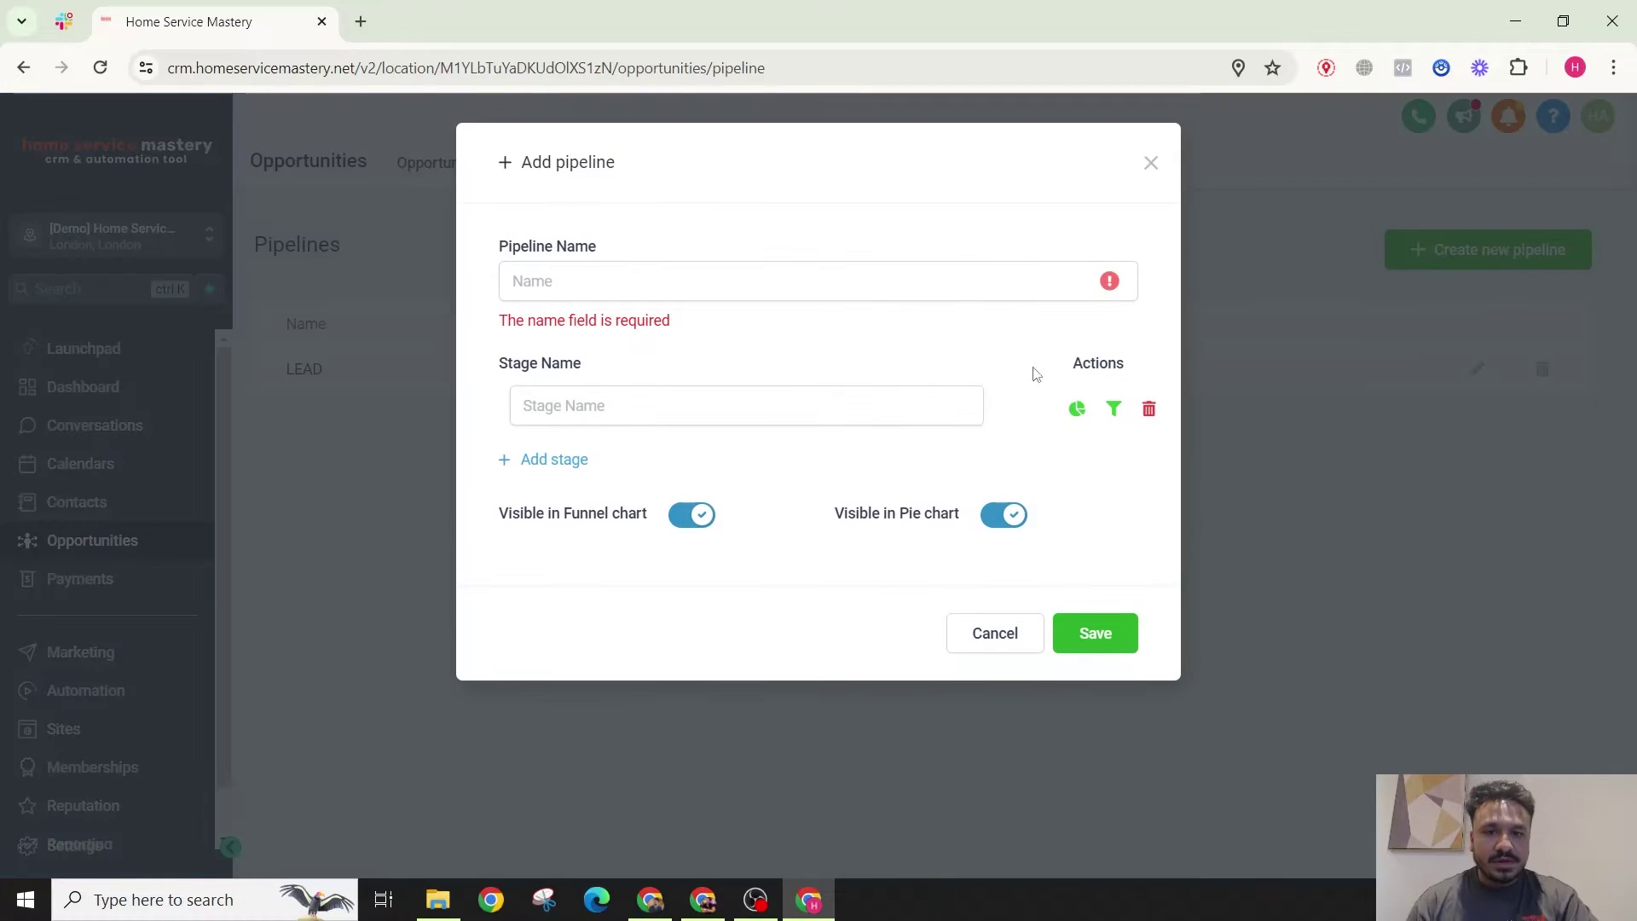
left_click(799, 288)
type("Lead Nurture")
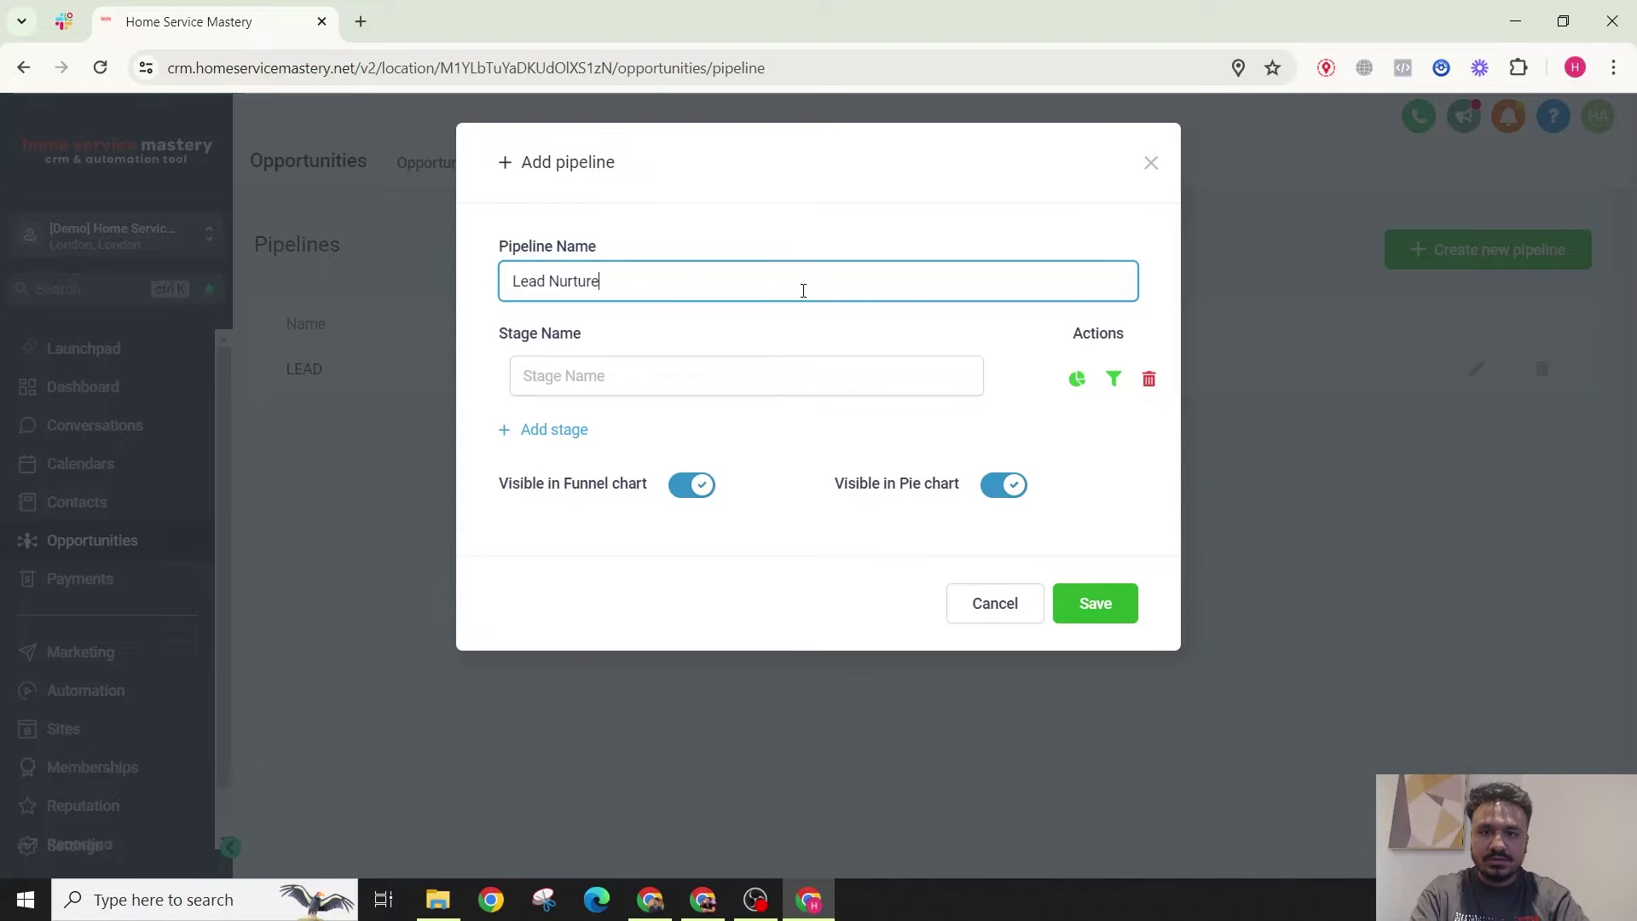
key("Escape")
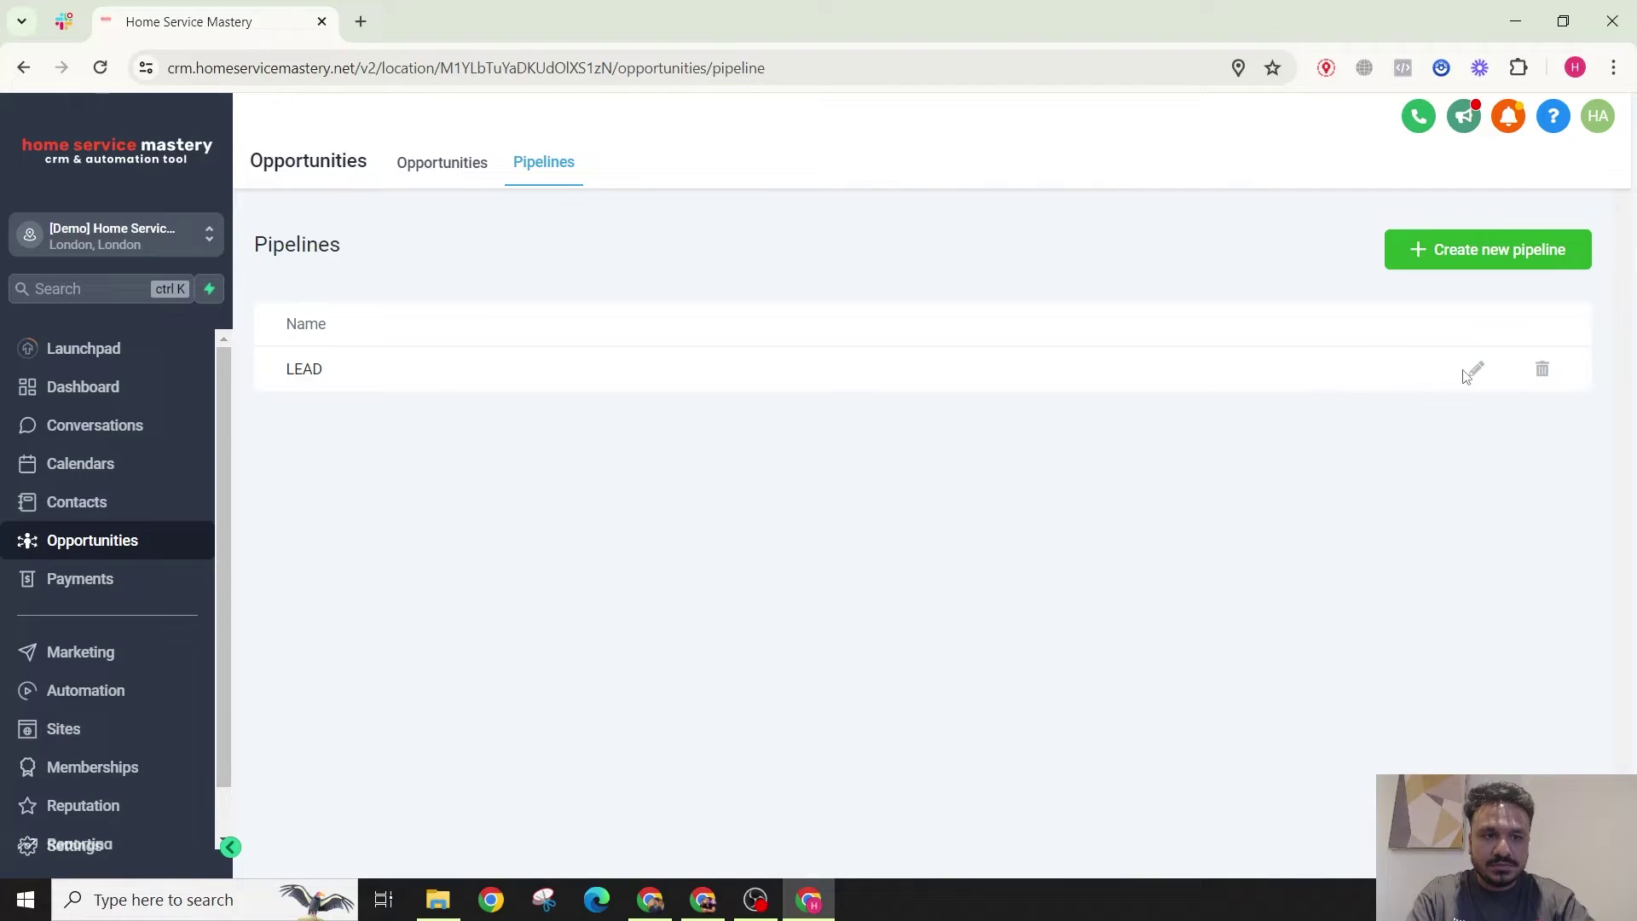
Step: Rename the LEAD pipeline's first two stages to 'Hot Lead' and 'Warm Leads'
left_click(1476, 369)
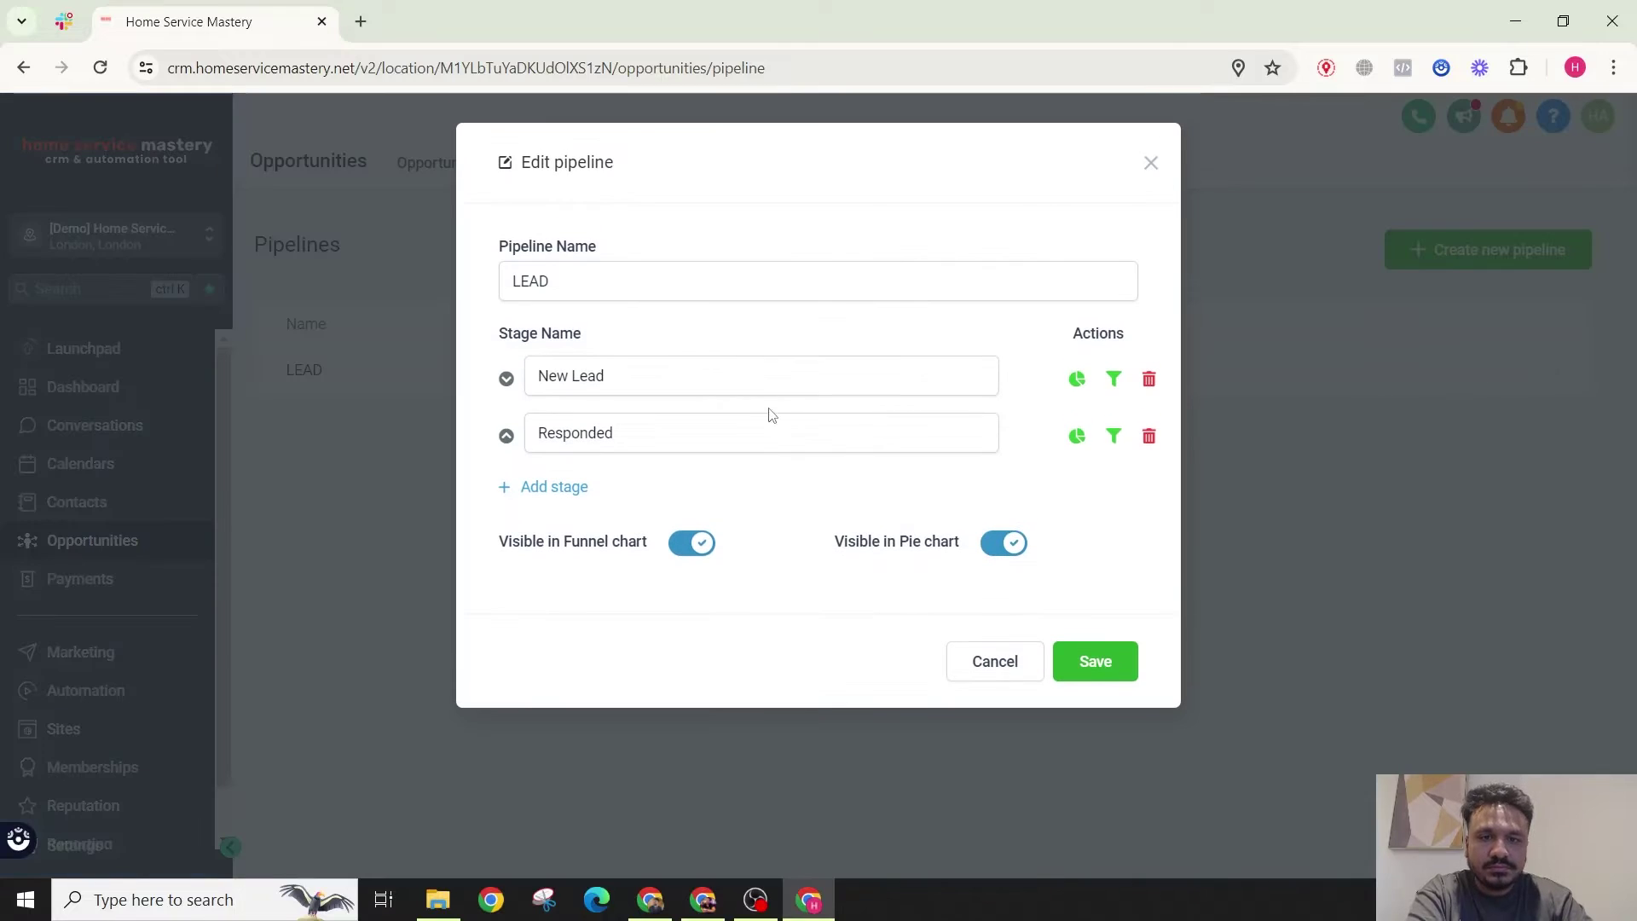
left_click_drag(637, 384, 544, 401)
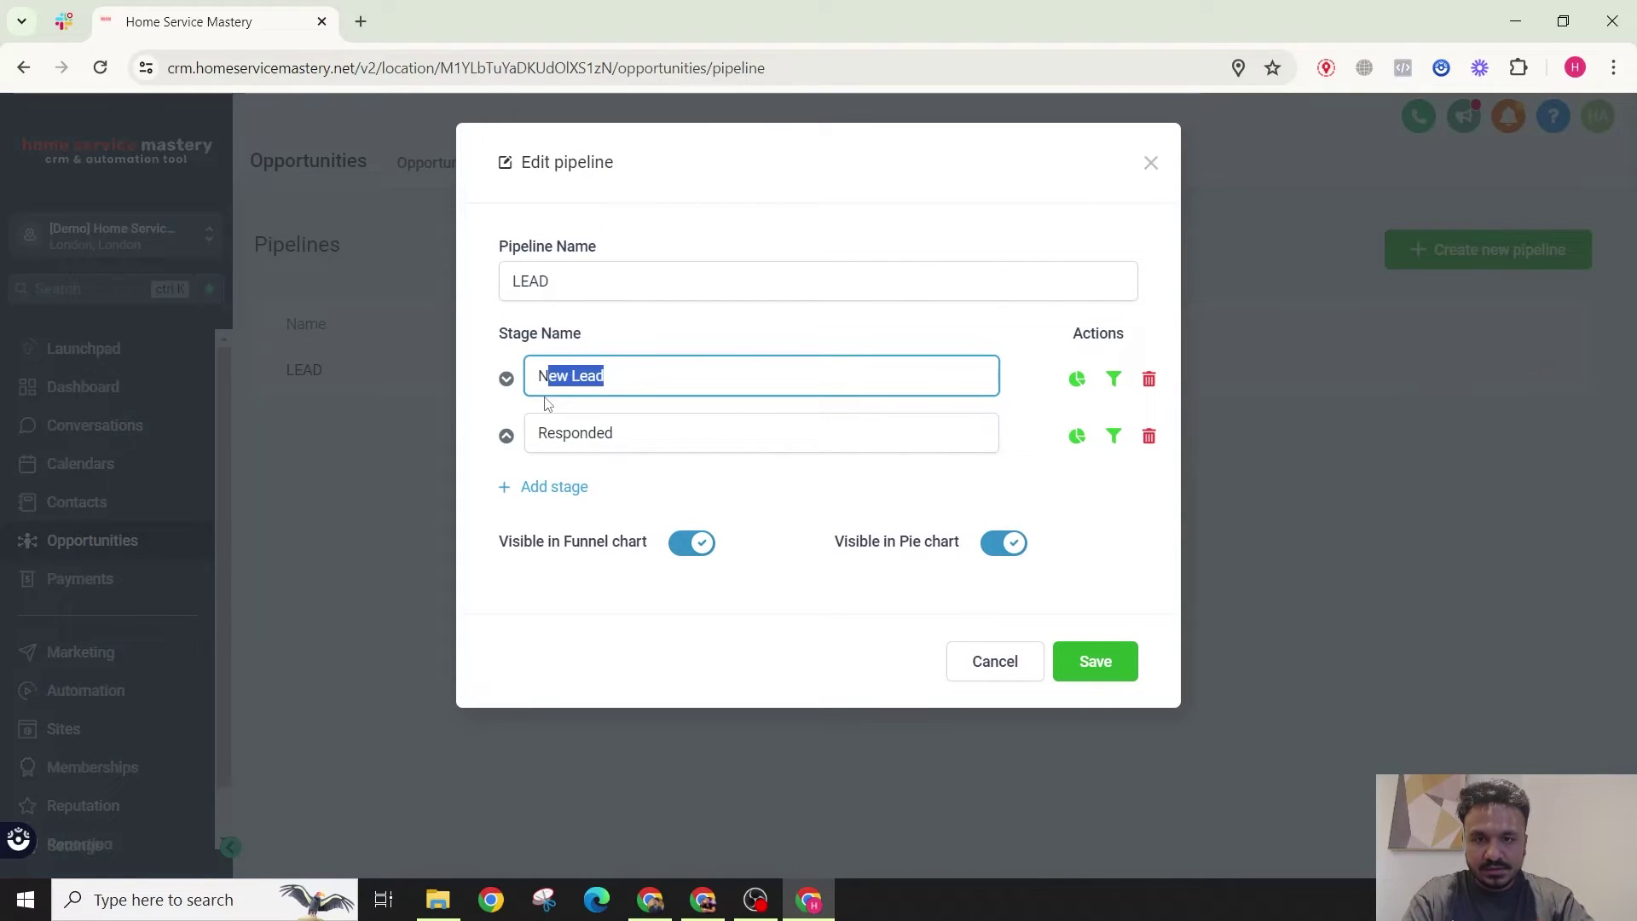
type("Hot L")
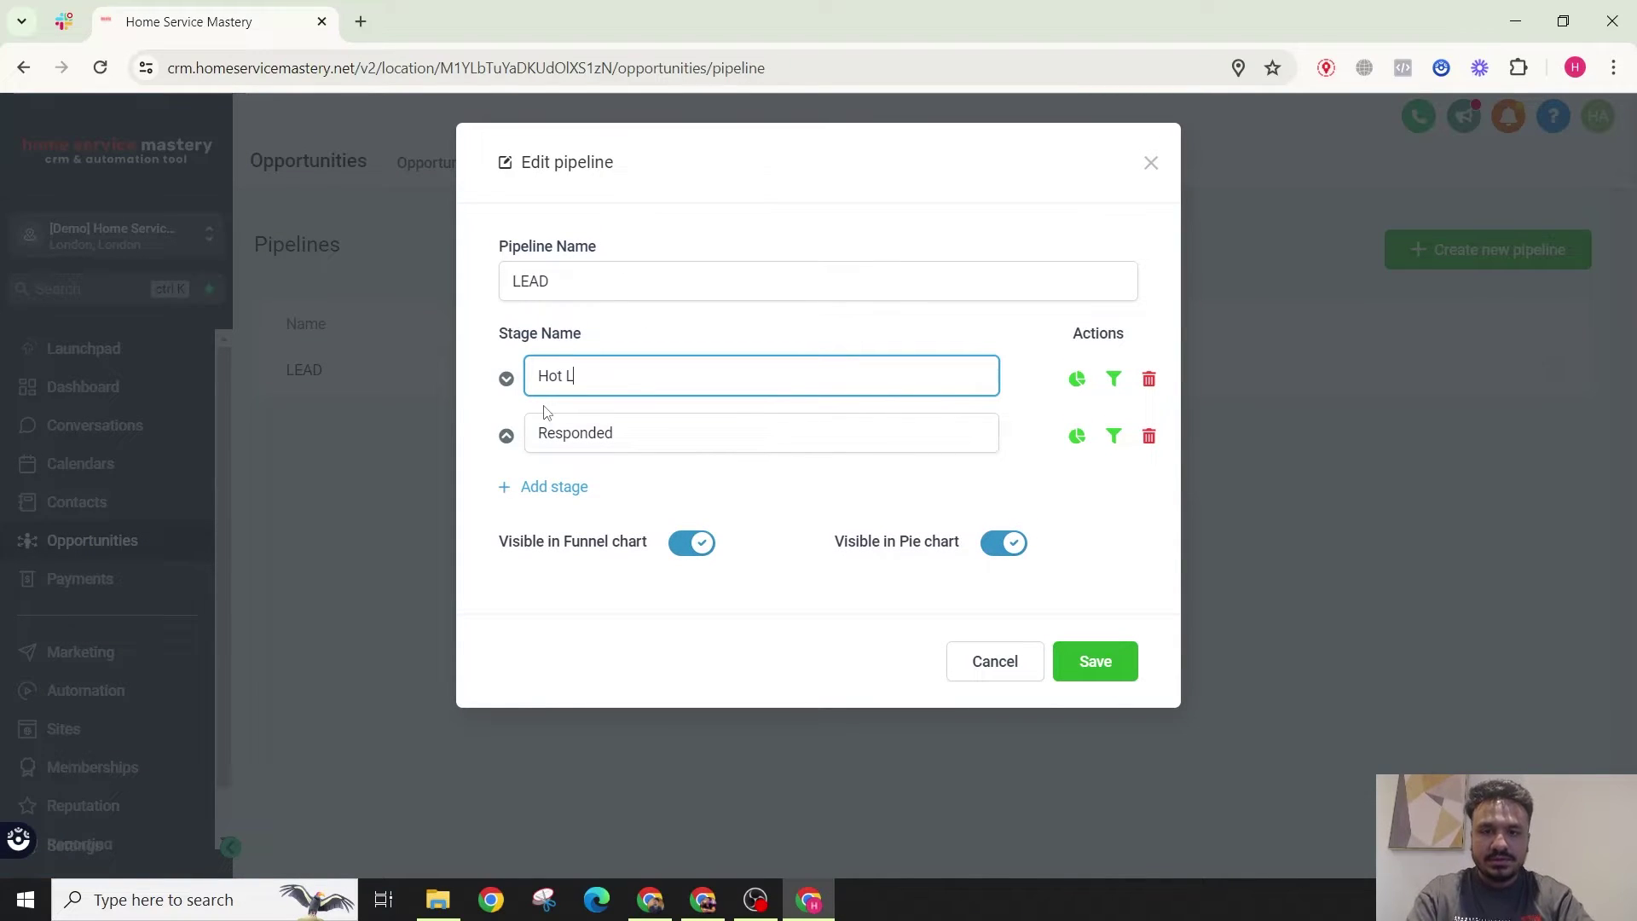
type("ead")
key("Tab")
type("W")
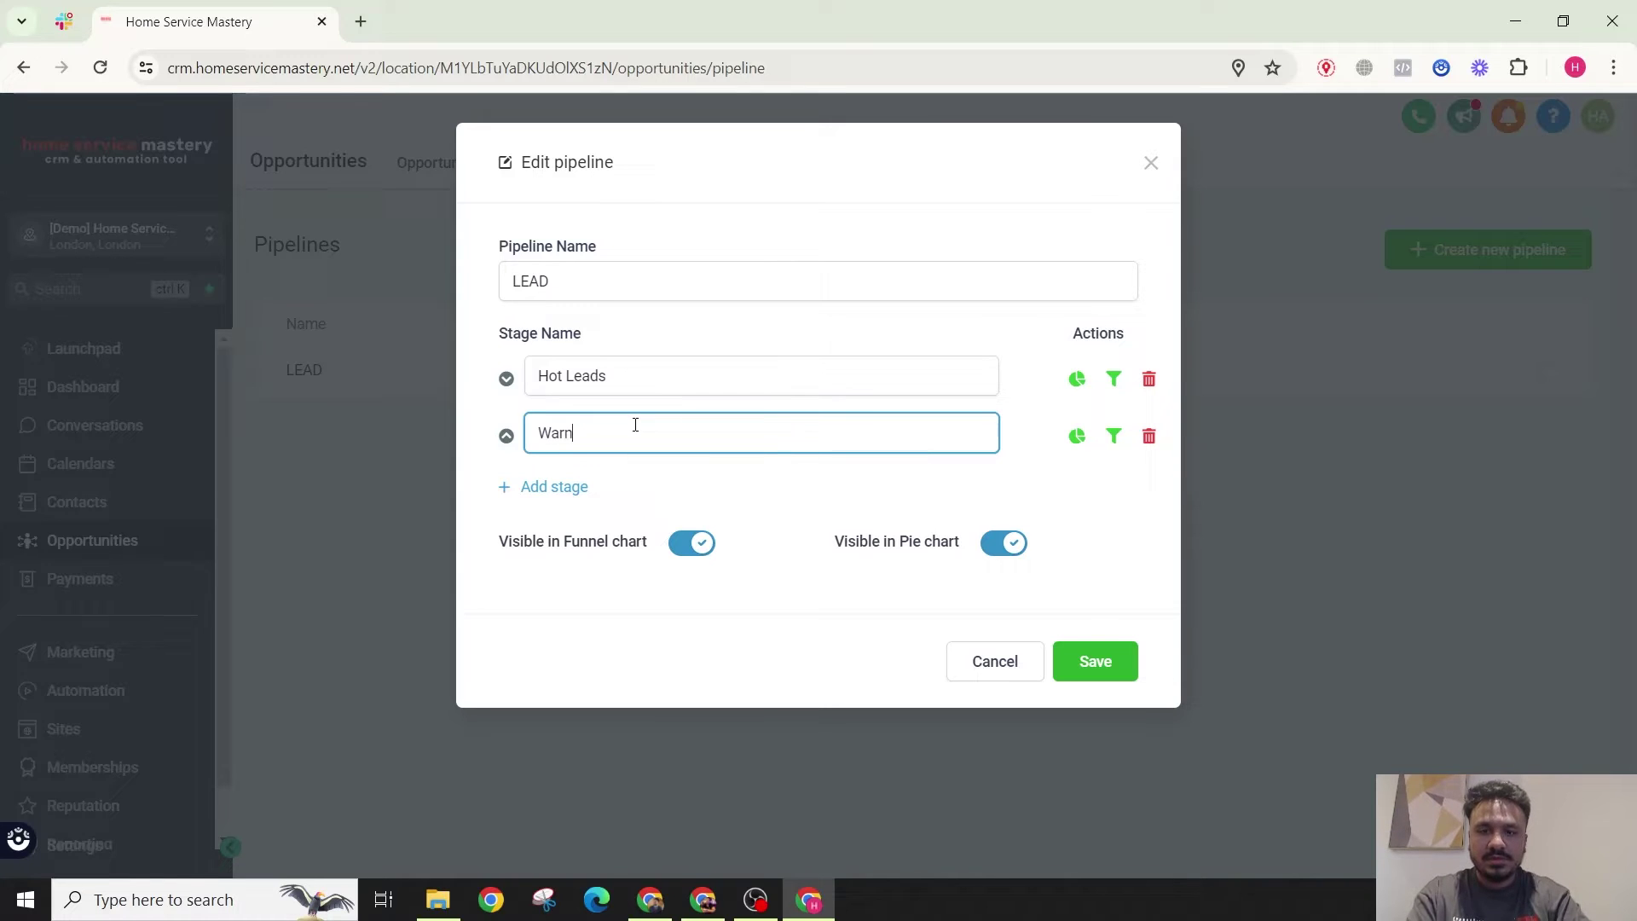
type("arm Leads")
Step: Add stages Cold Leads, Ghosted, Responded and Asked For Quote
left_click(554, 486)
left_click(577, 491)
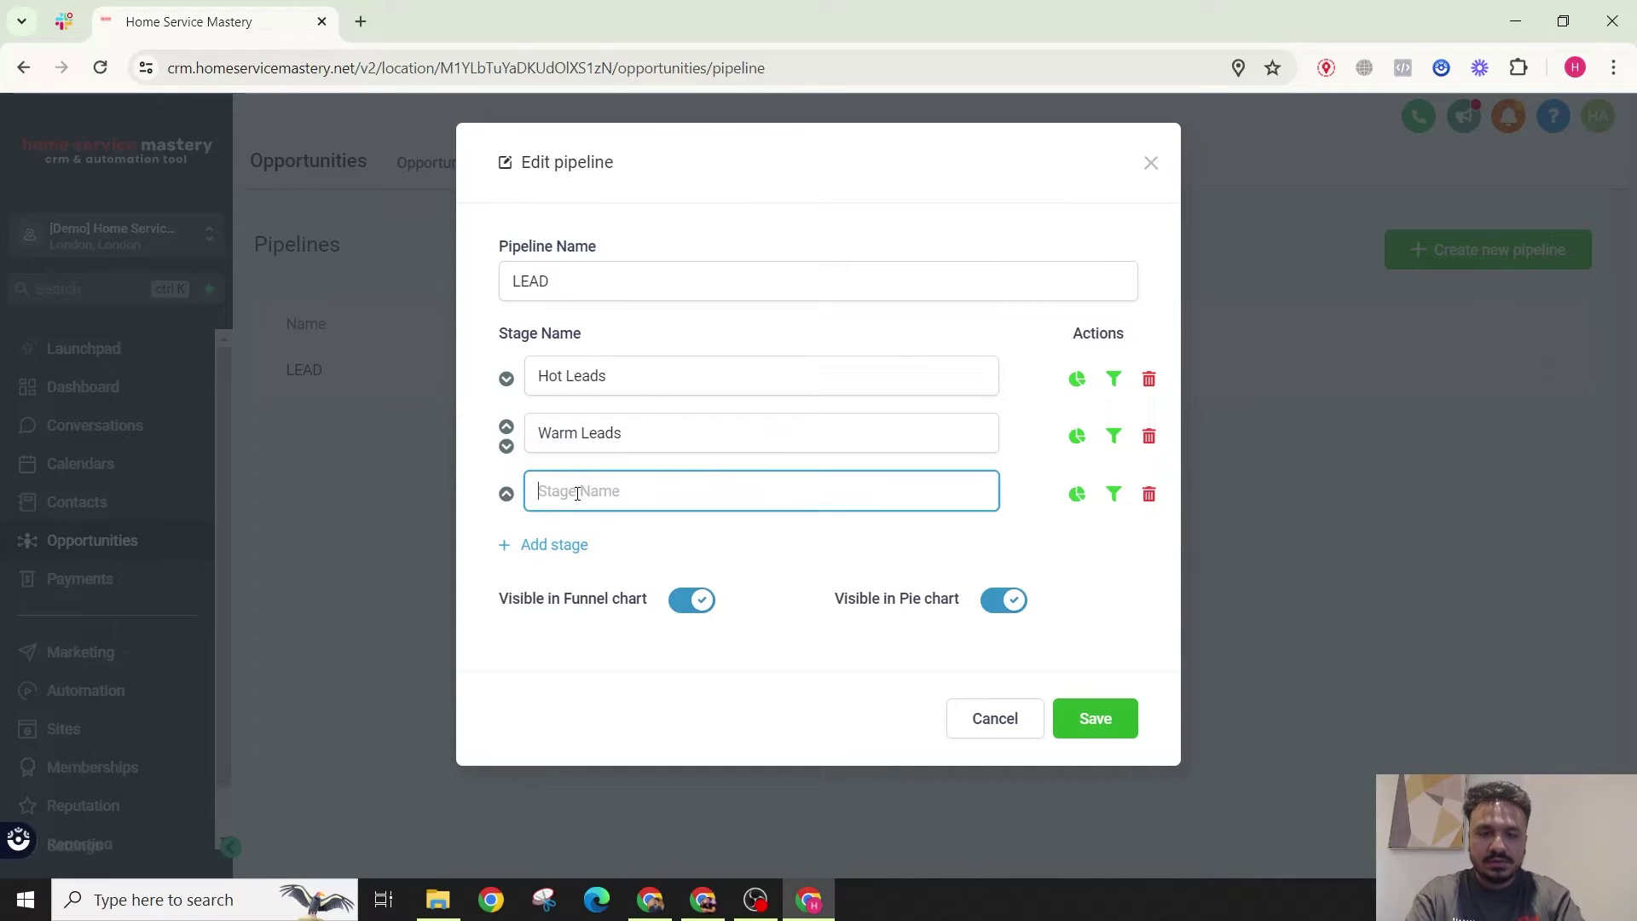
type("Cold Leads")
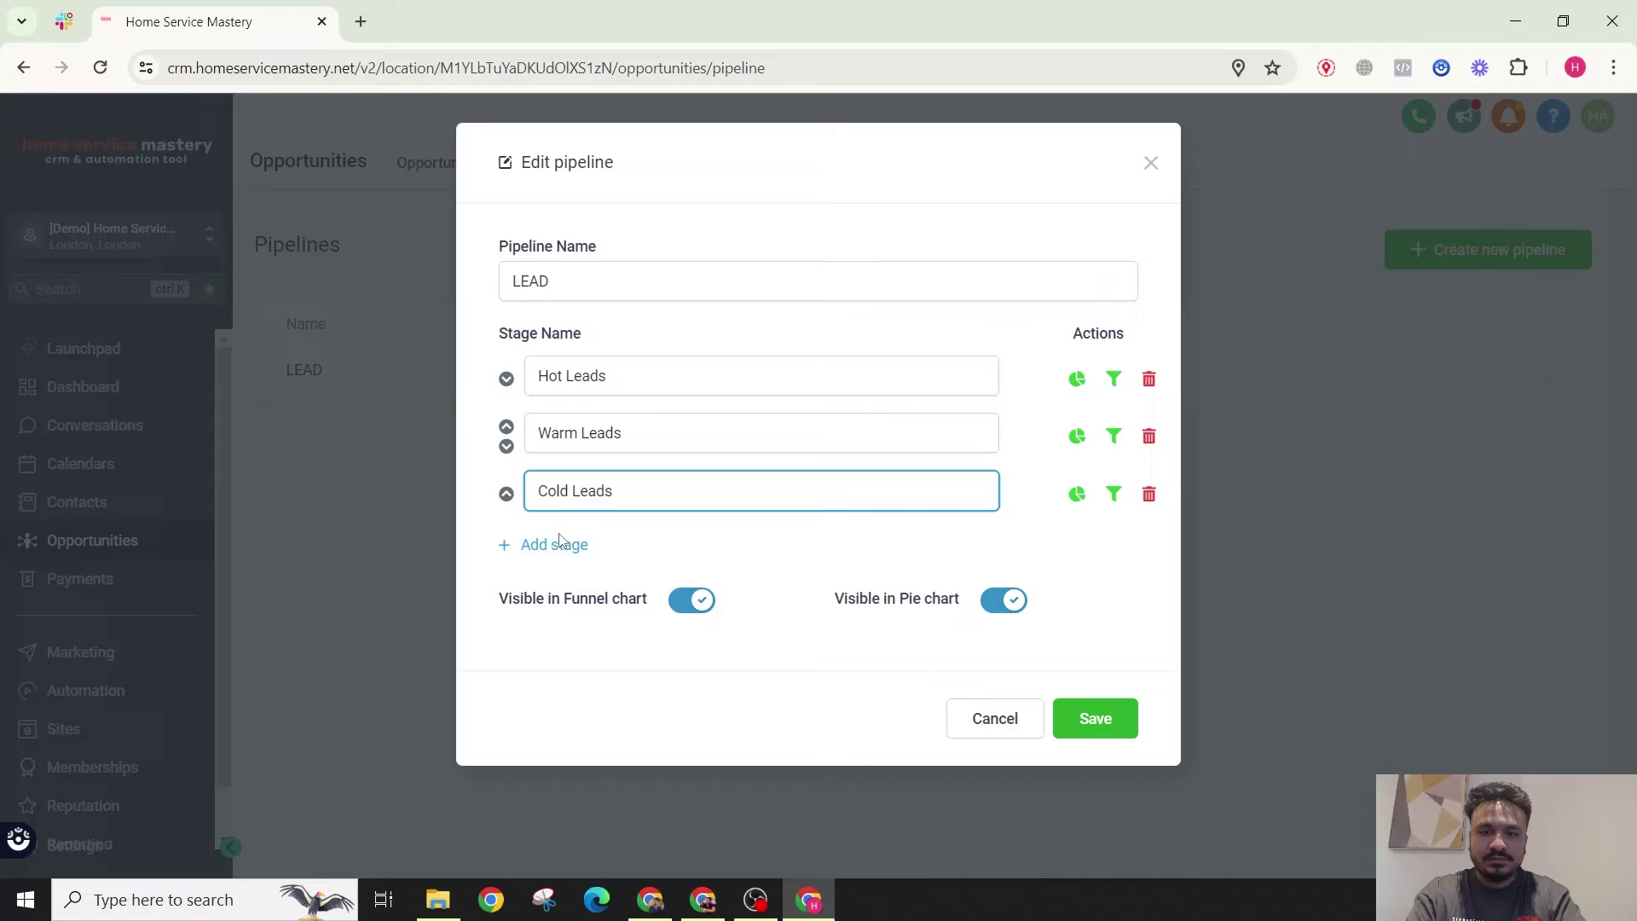
left_click(561, 544)
left_click(560, 549)
type("Ghosted")
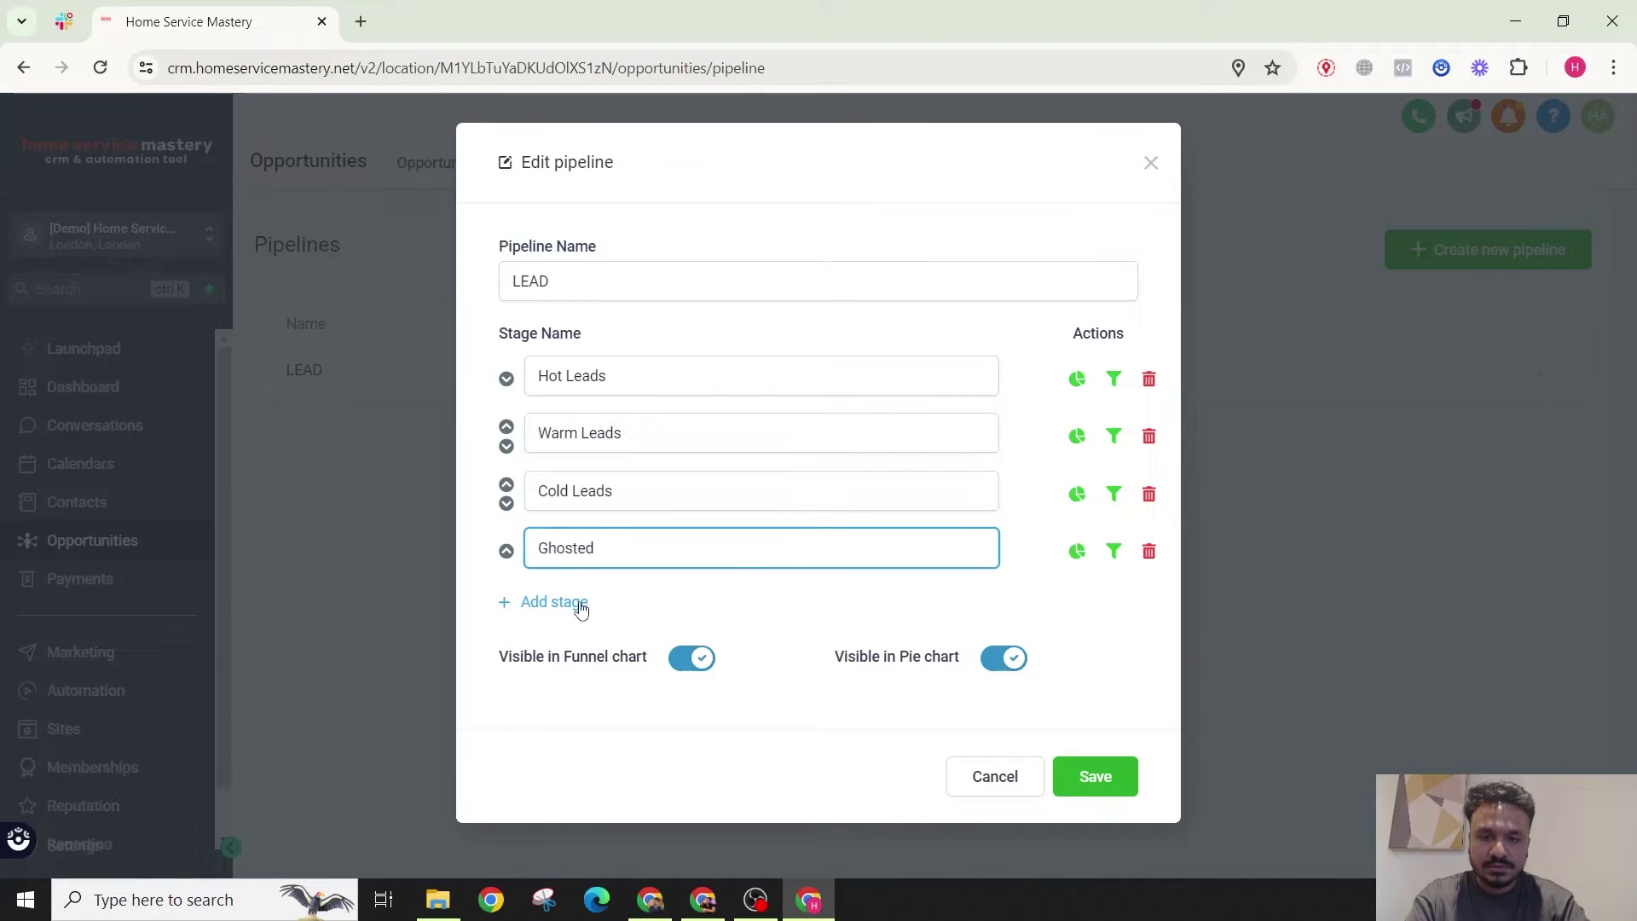
left_click(563, 602)
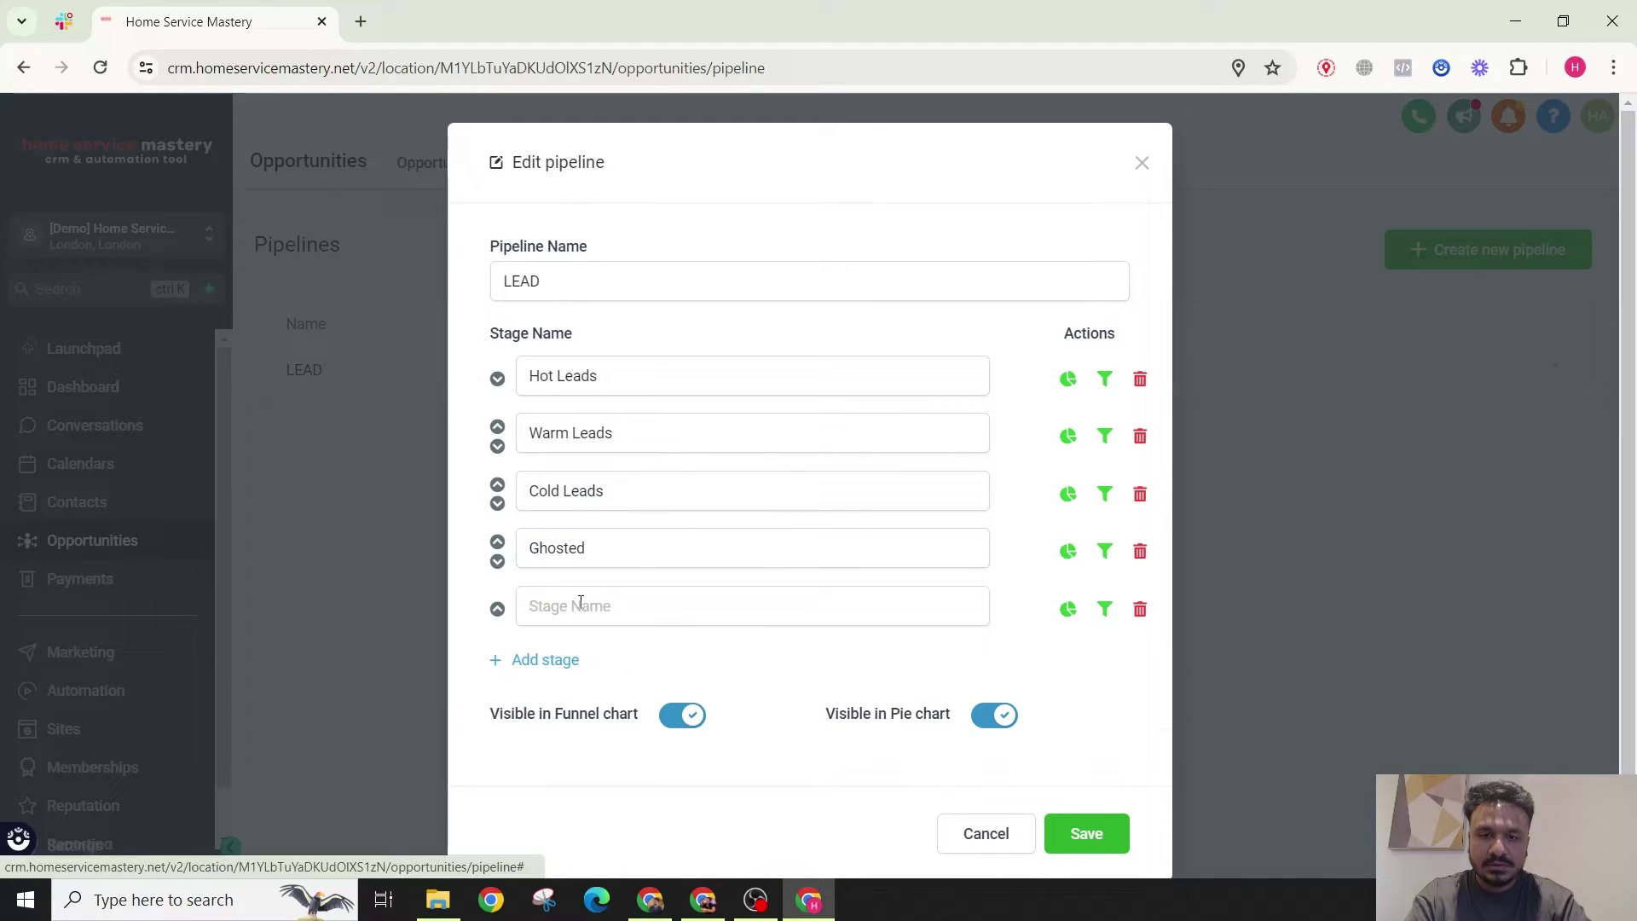
left_click(577, 604)
type("Responded")
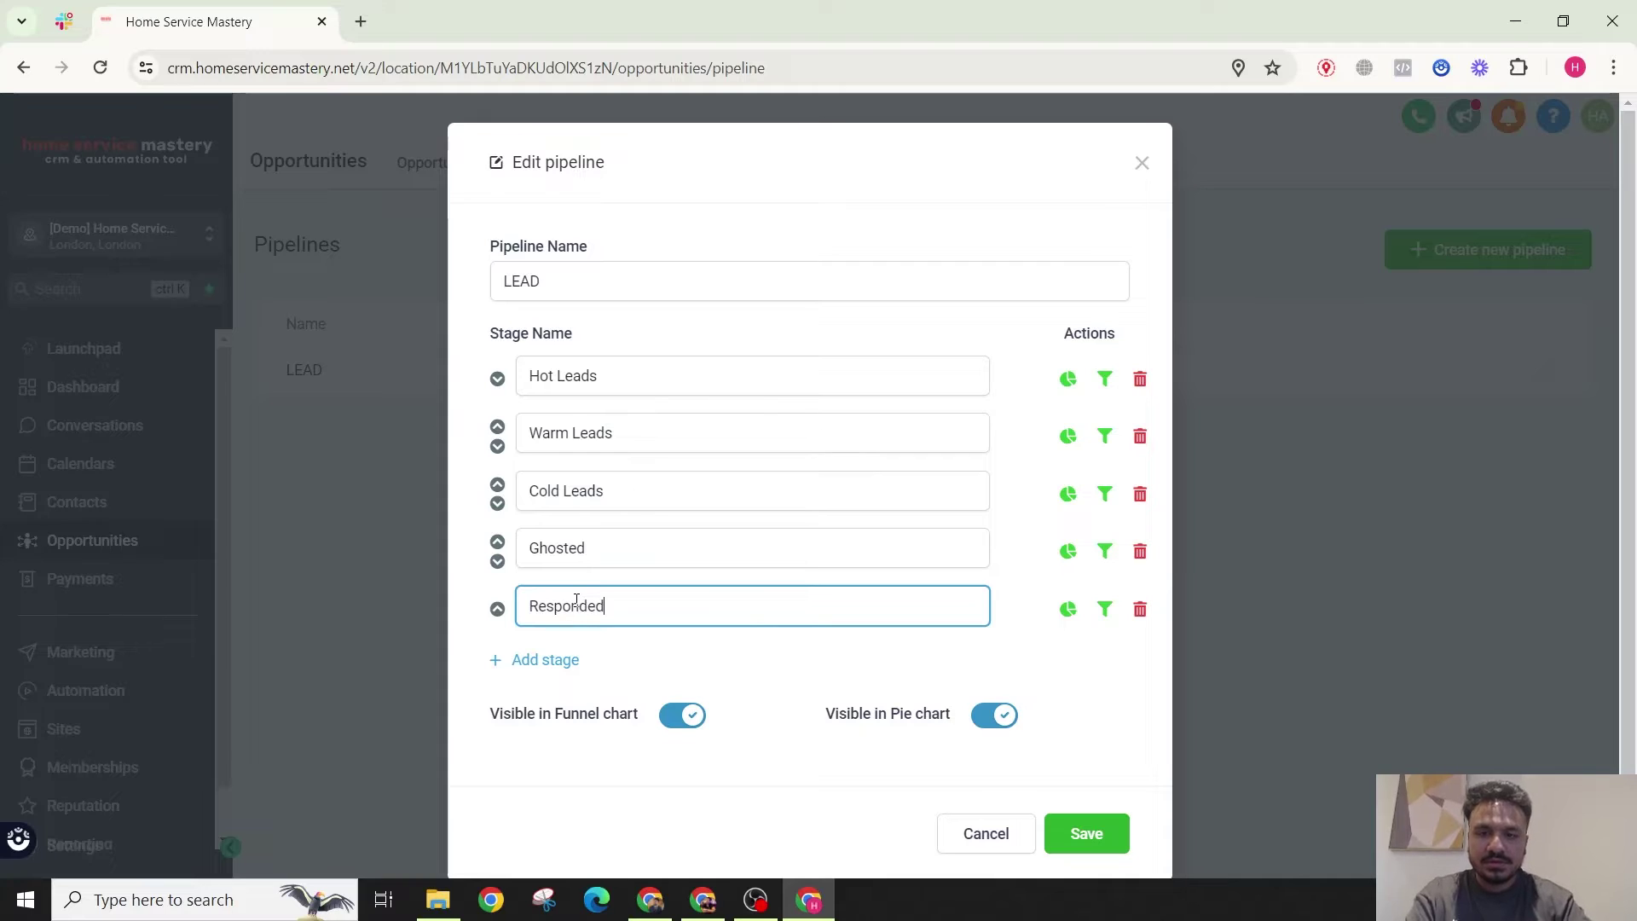
left_click(531, 664)
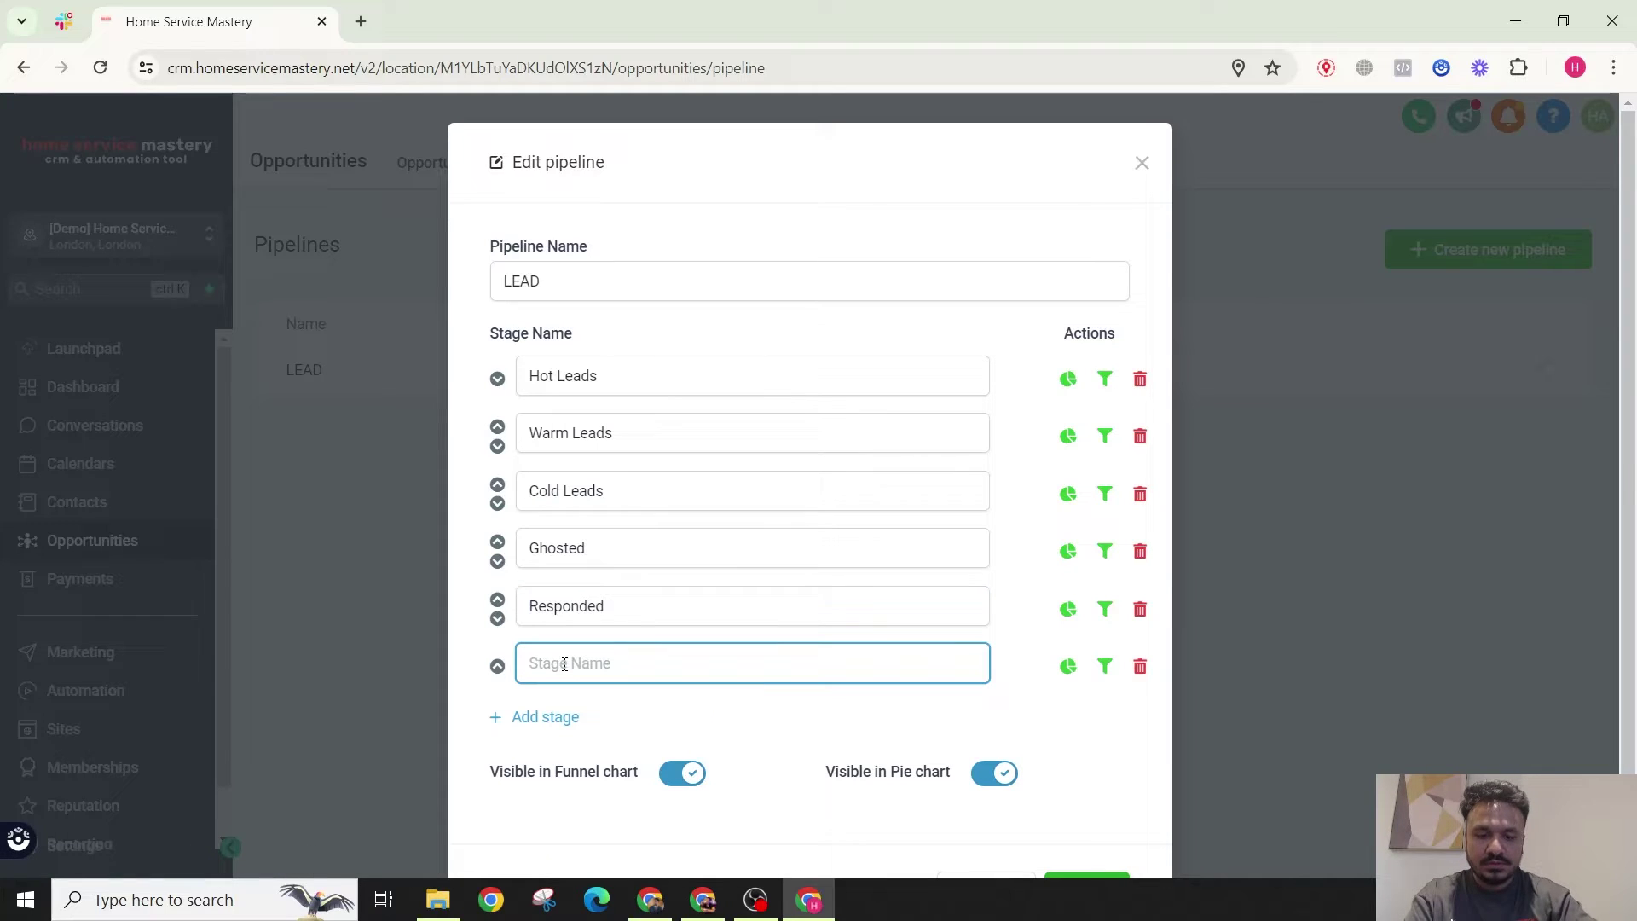
type("Asked FOr")
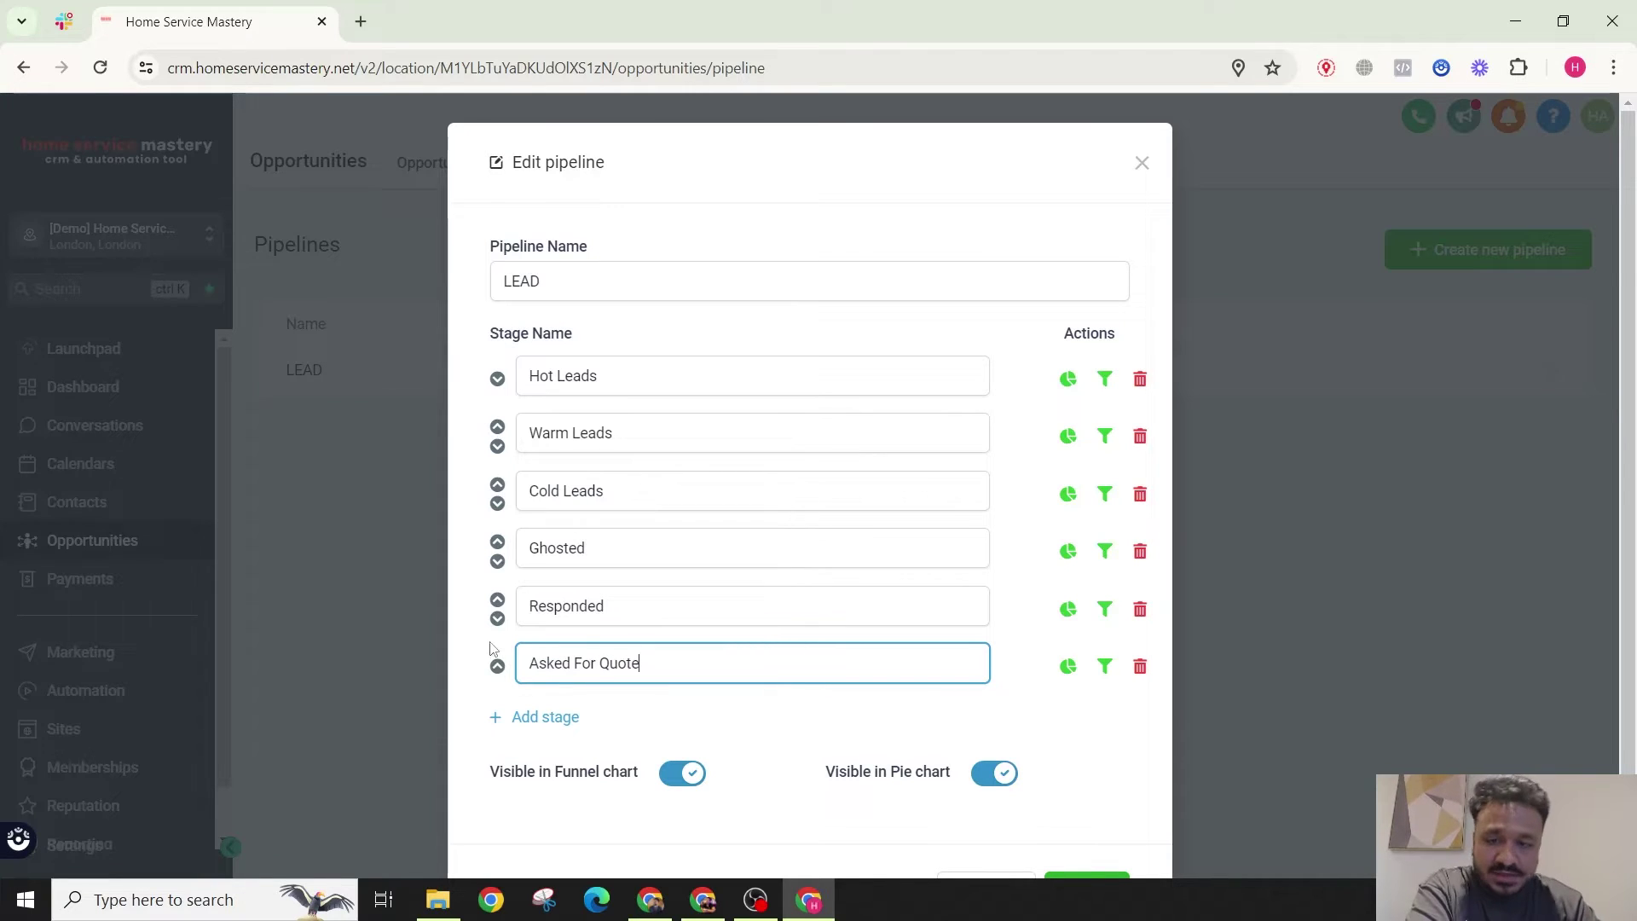
Step: Move Responded and Asked For Quote up above Warm Leads and save the pipeline
left_click(497, 600)
left_click(498, 542)
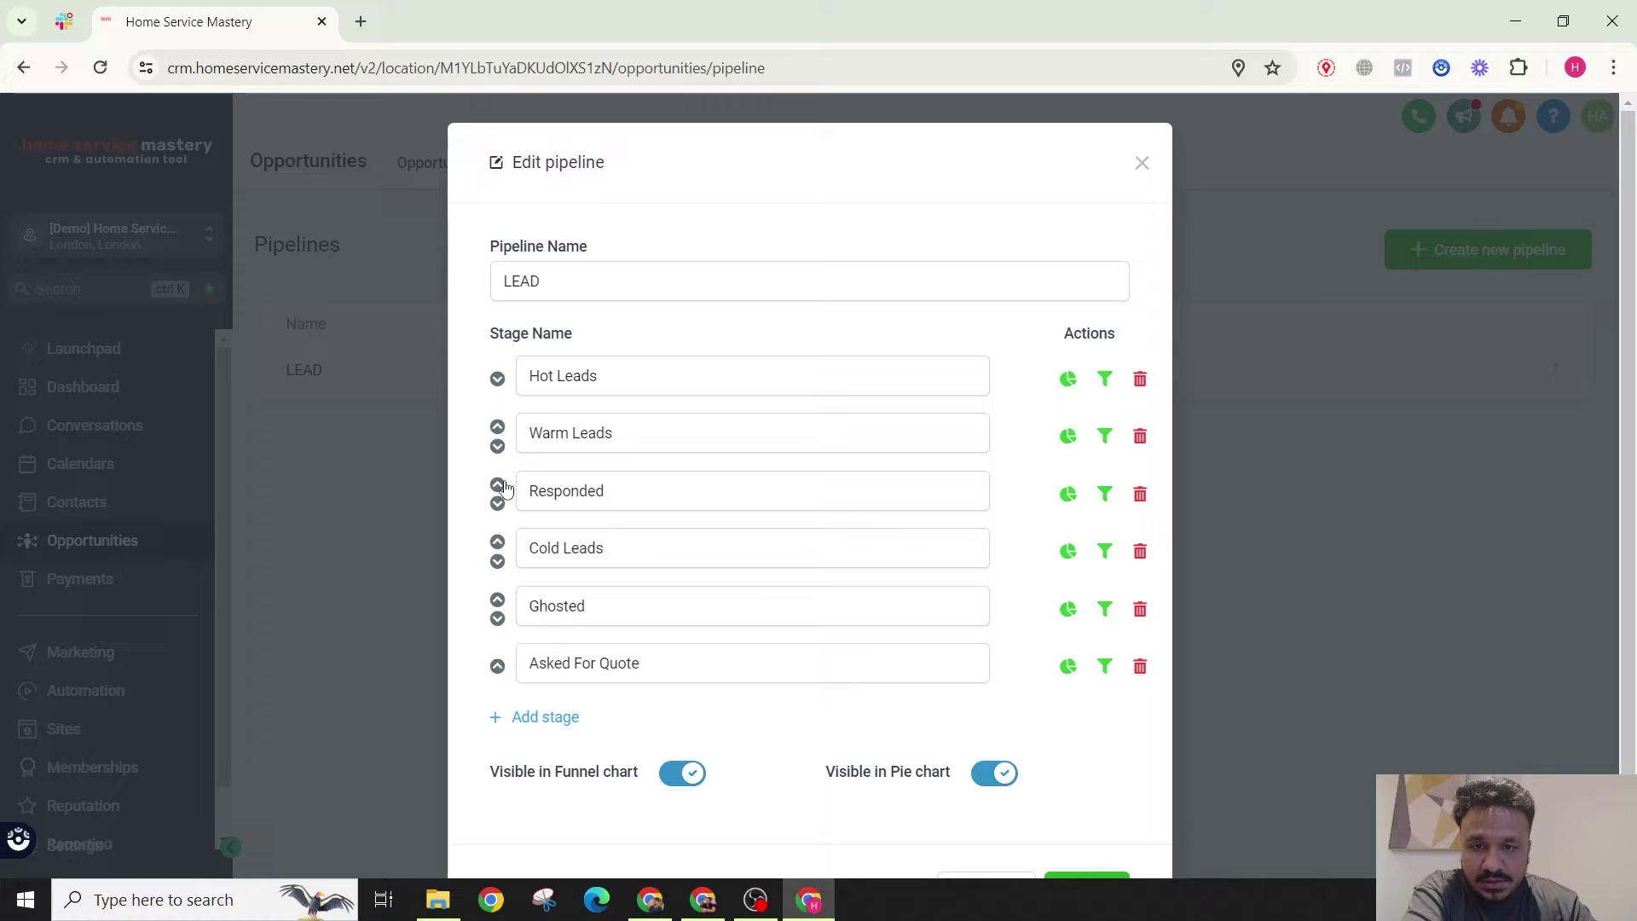
left_click(498, 485)
left_click(497, 665)
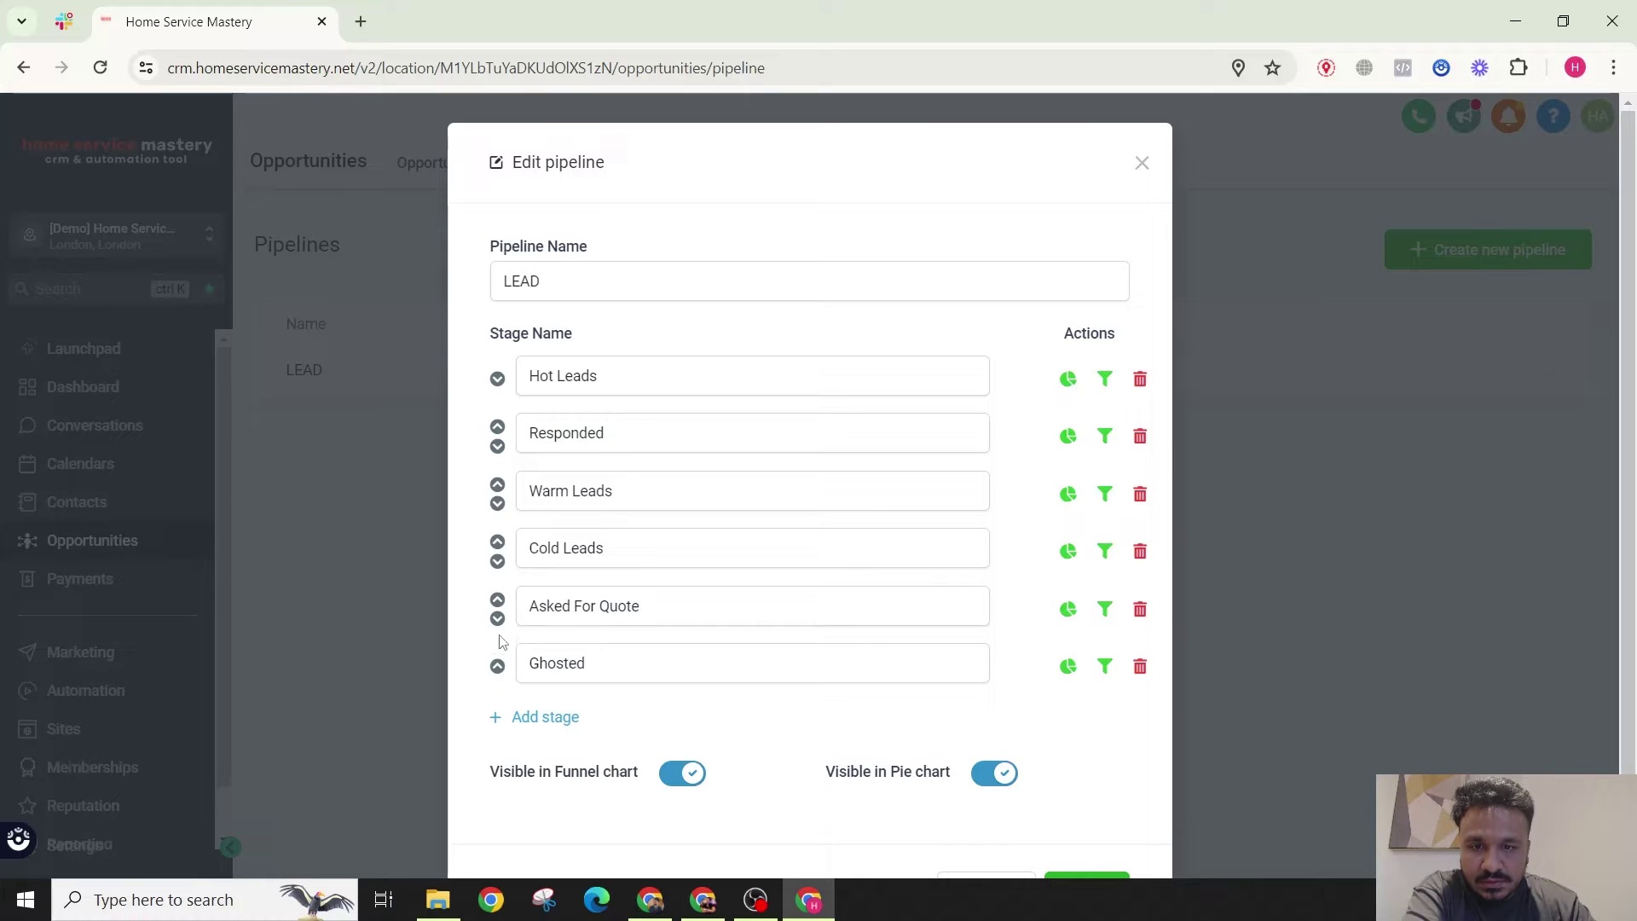
left_click(497, 599)
left_click(498, 543)
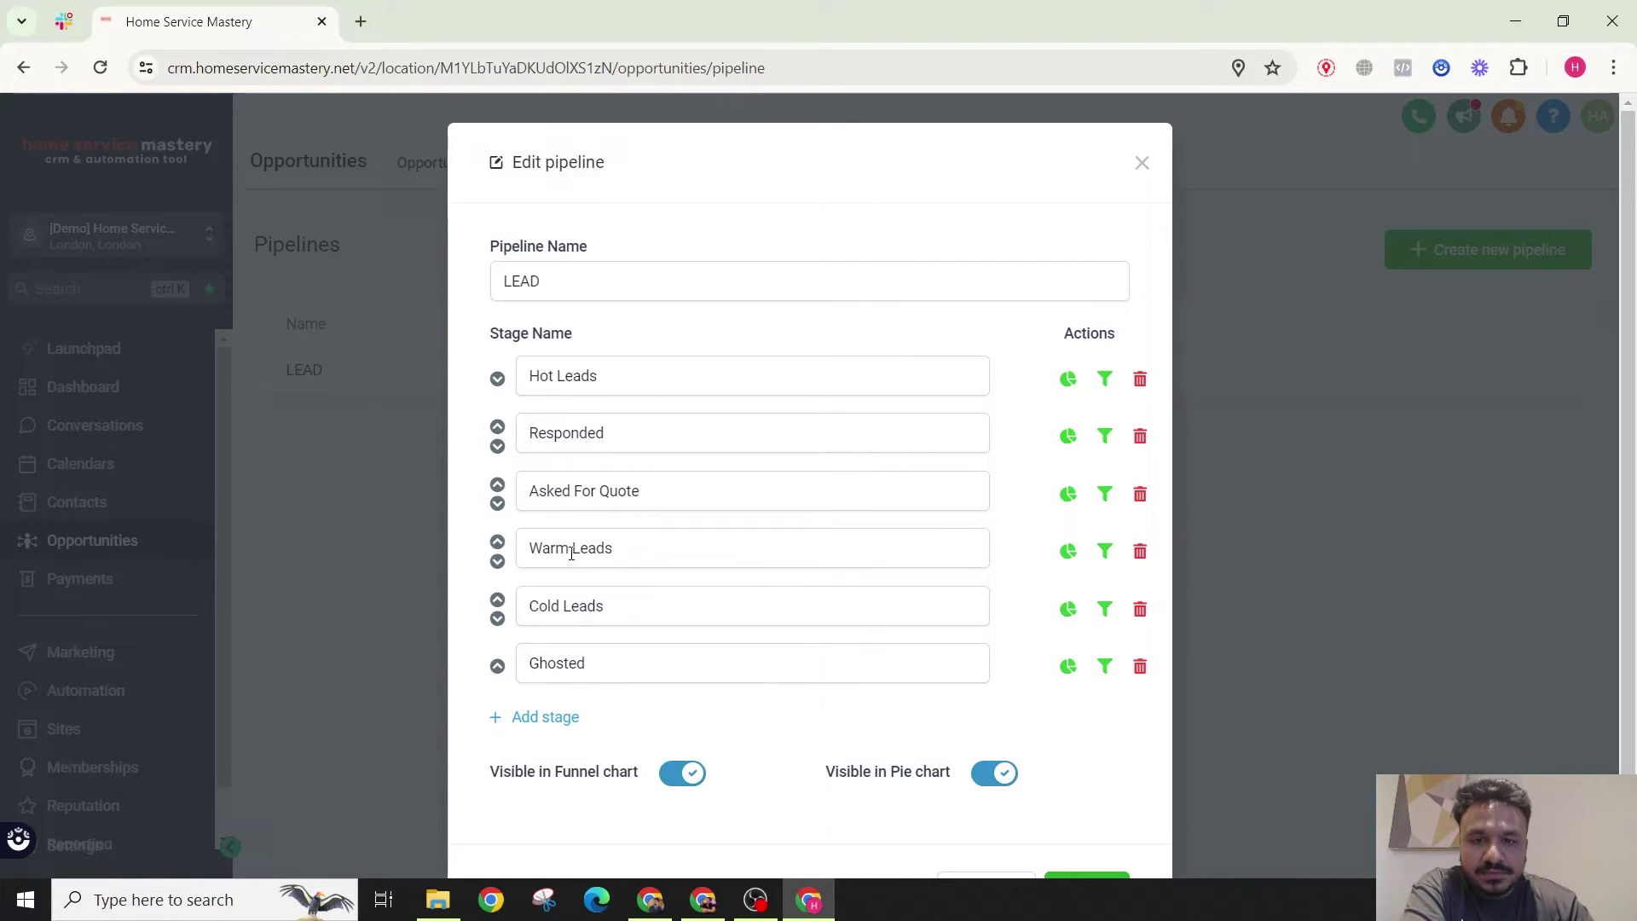
scroll(640, 699, "down", 3)
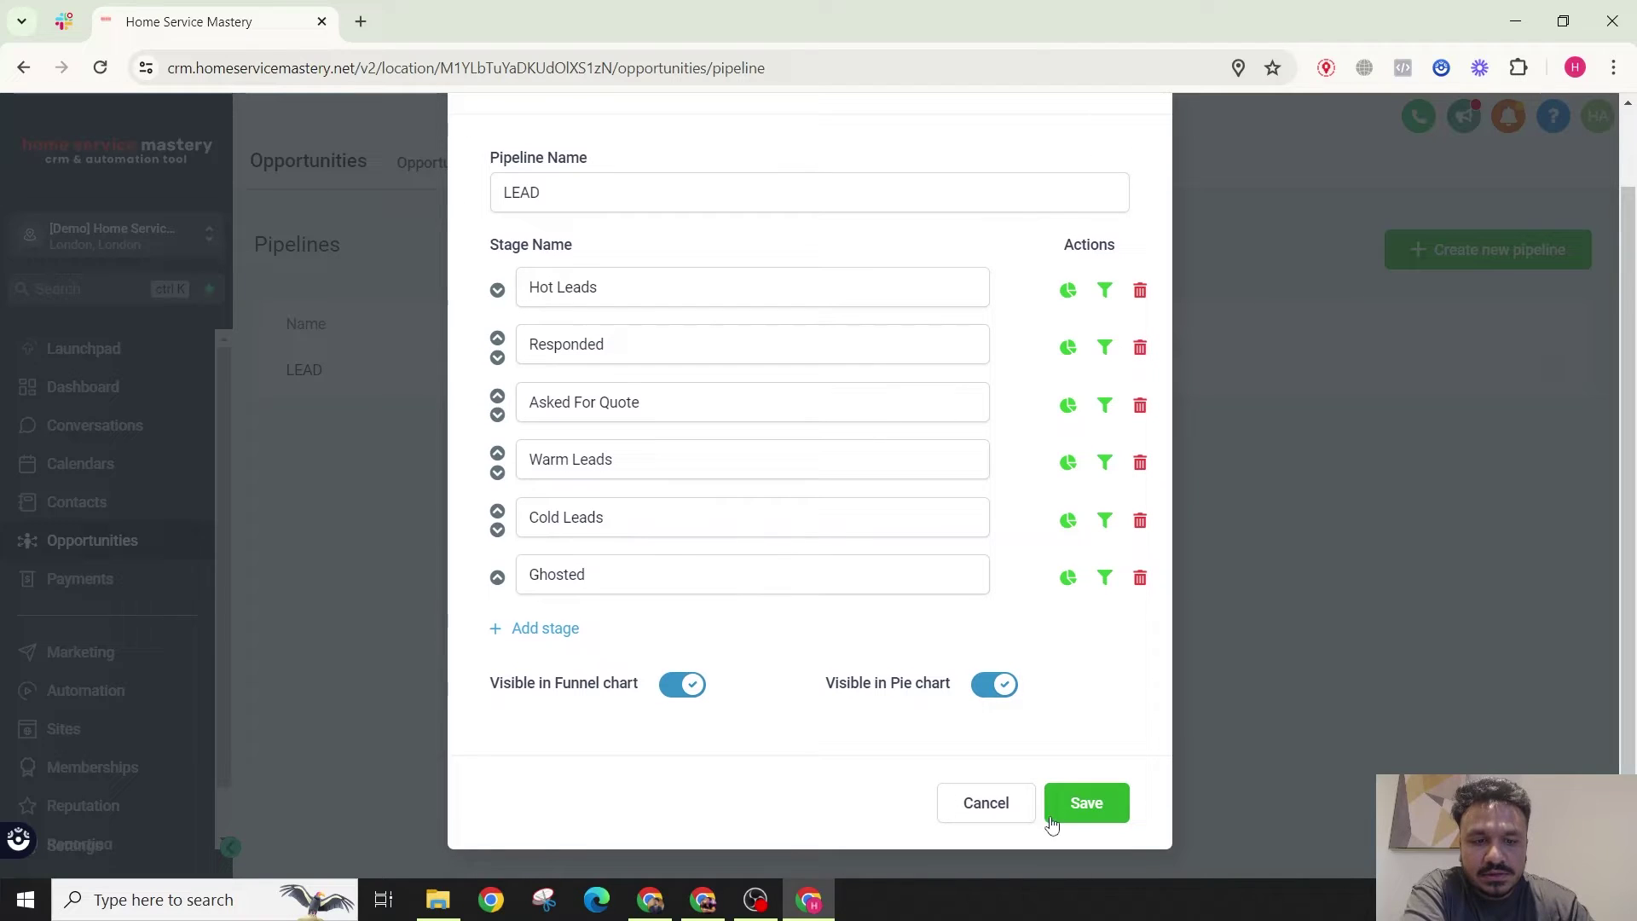
left_click(1070, 805)
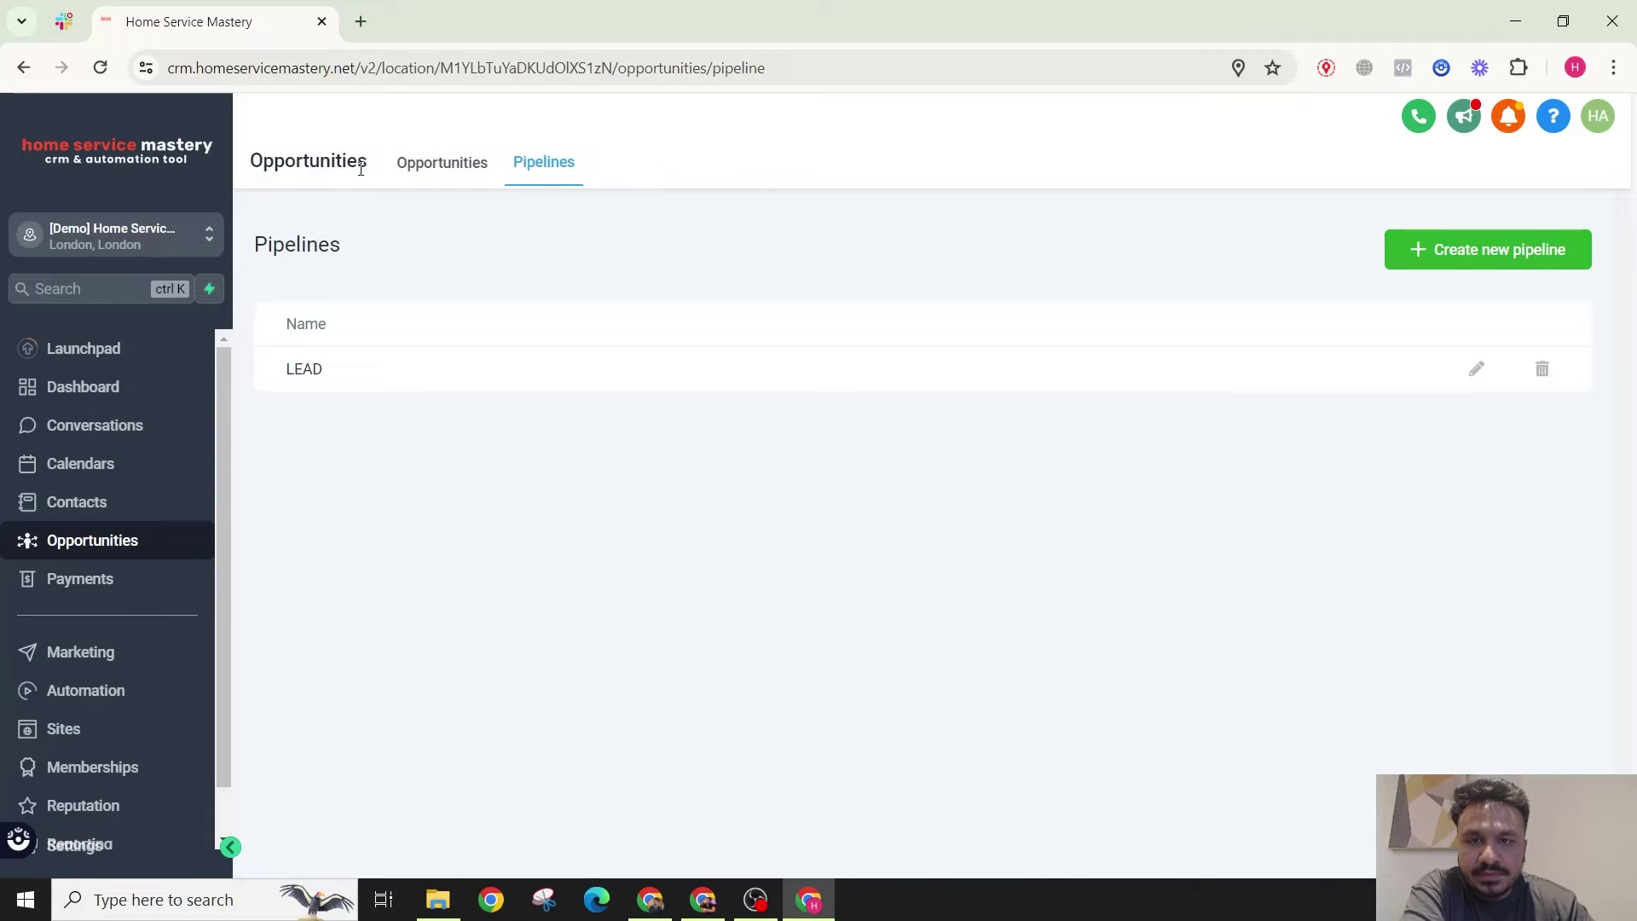
Step: On the LEAD board, drag the contact-form opportunity from Hot Leads through Warm and Cold Leads into Ghosted
left_click(423, 167)
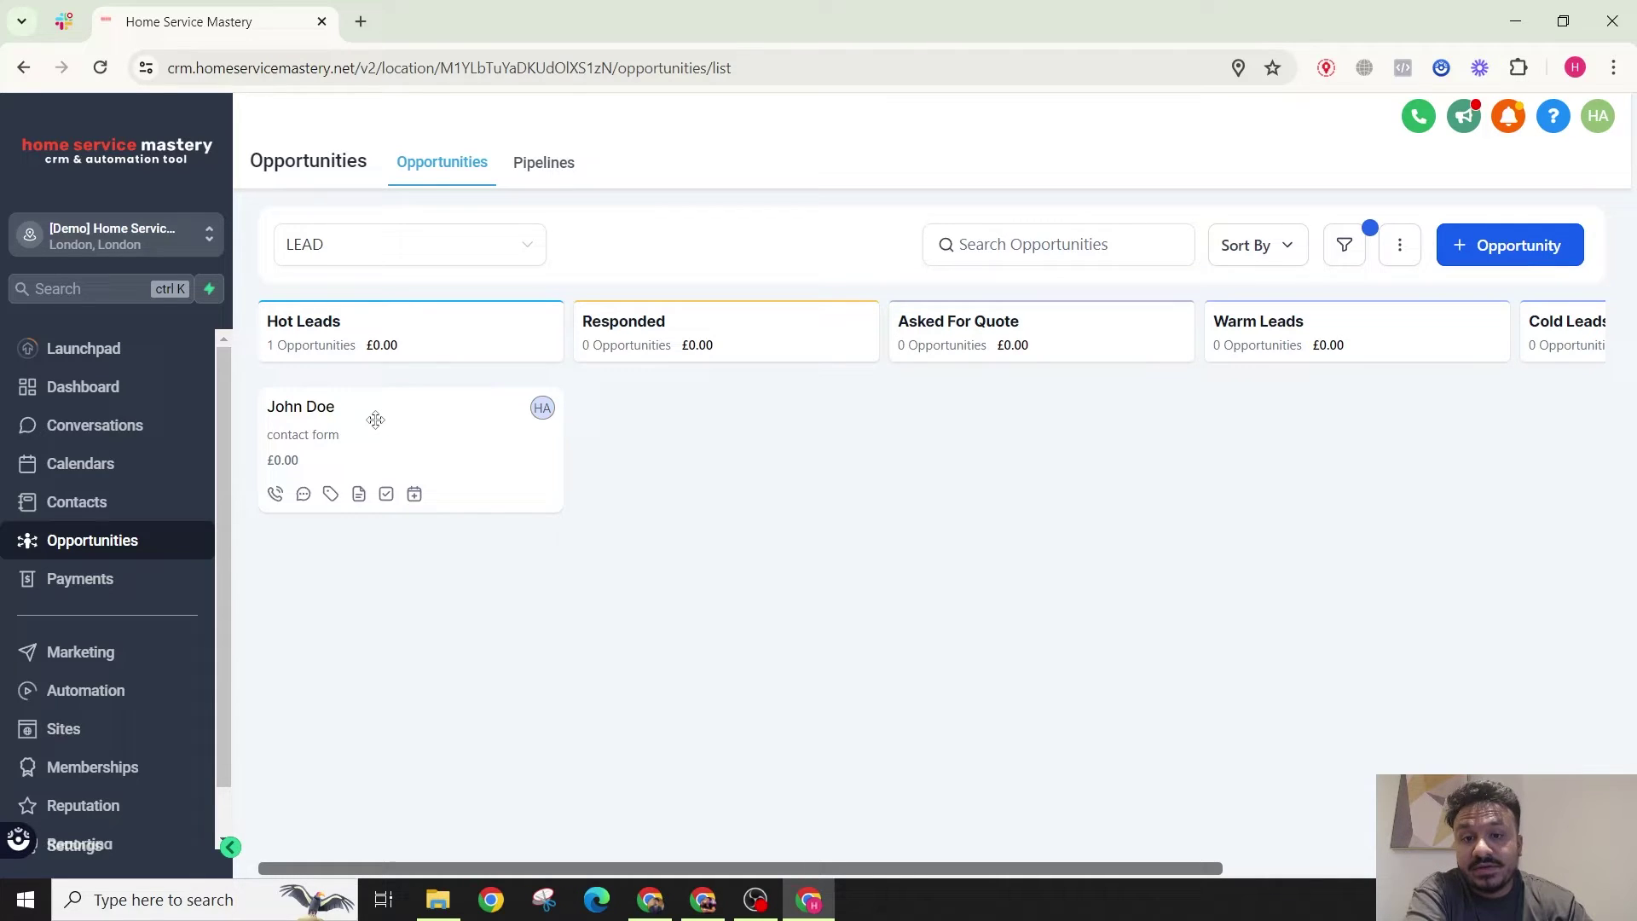
left_click_drag(408, 430, 1342, 390)
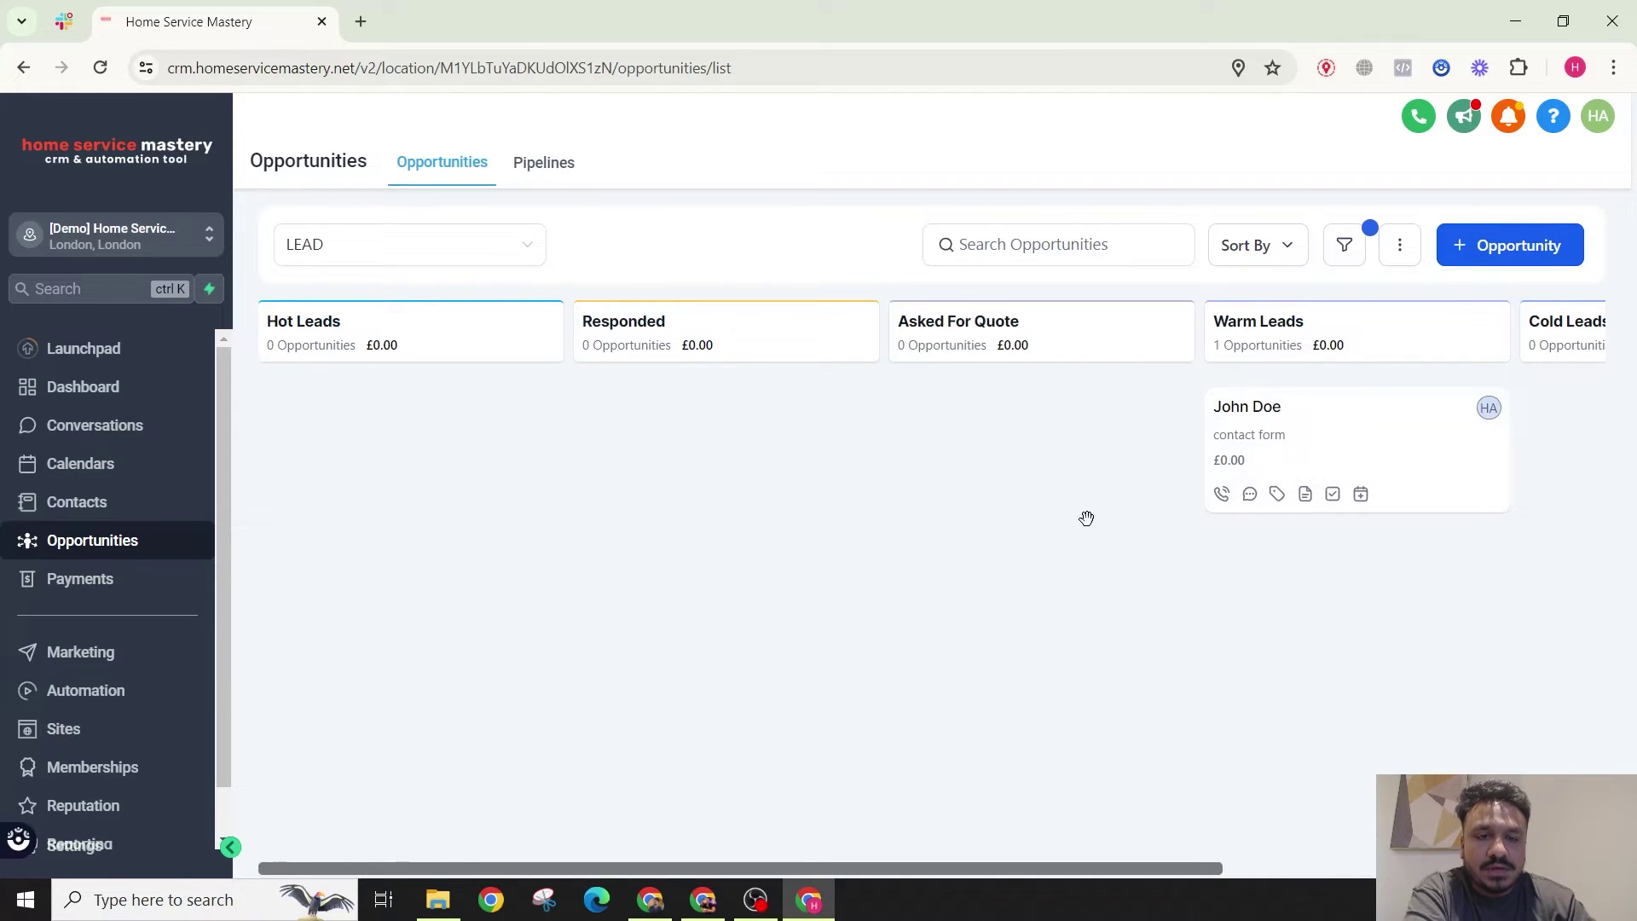
left_click_drag(1086, 519, 543, 531)
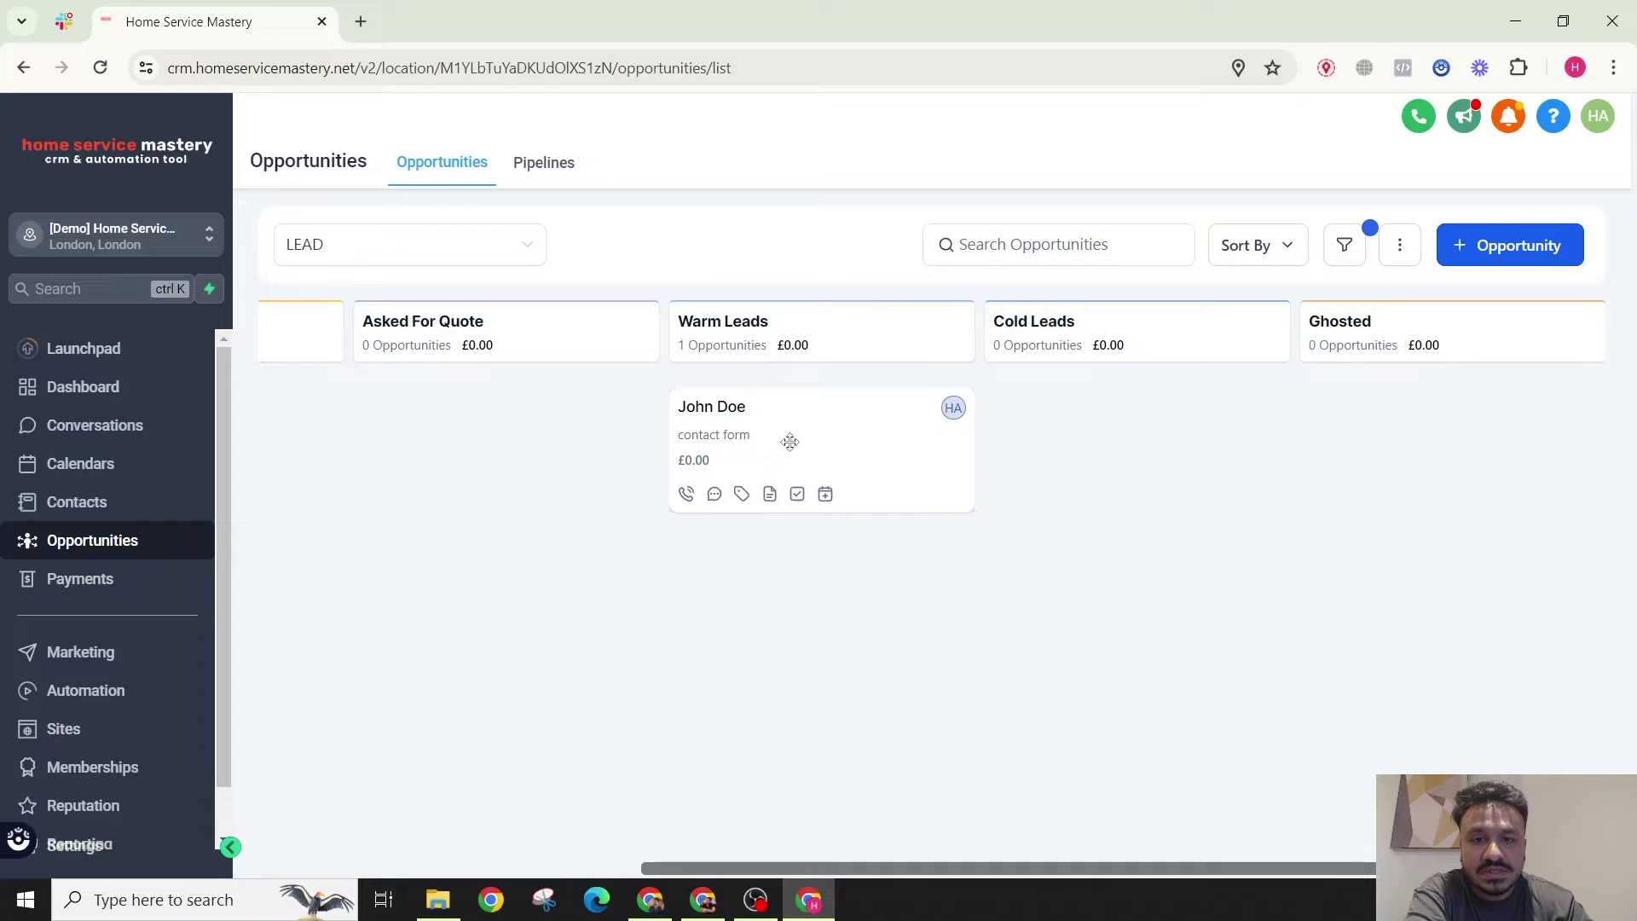
left_click_drag(789, 442, 1092, 440)
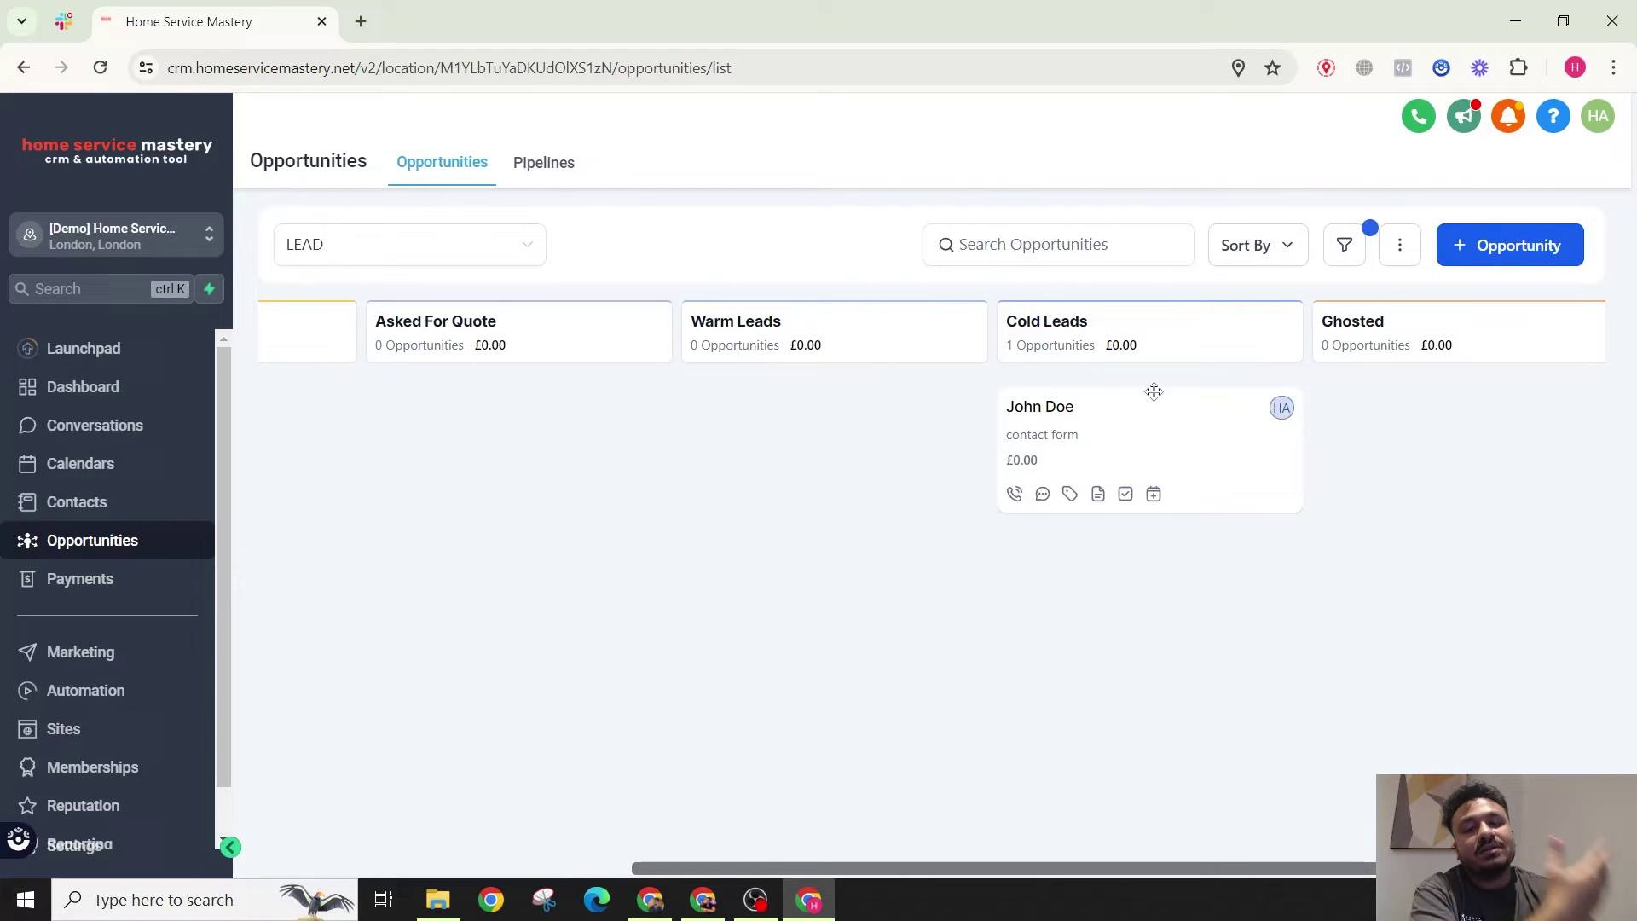
left_click_drag(1152, 428, 1386, 431)
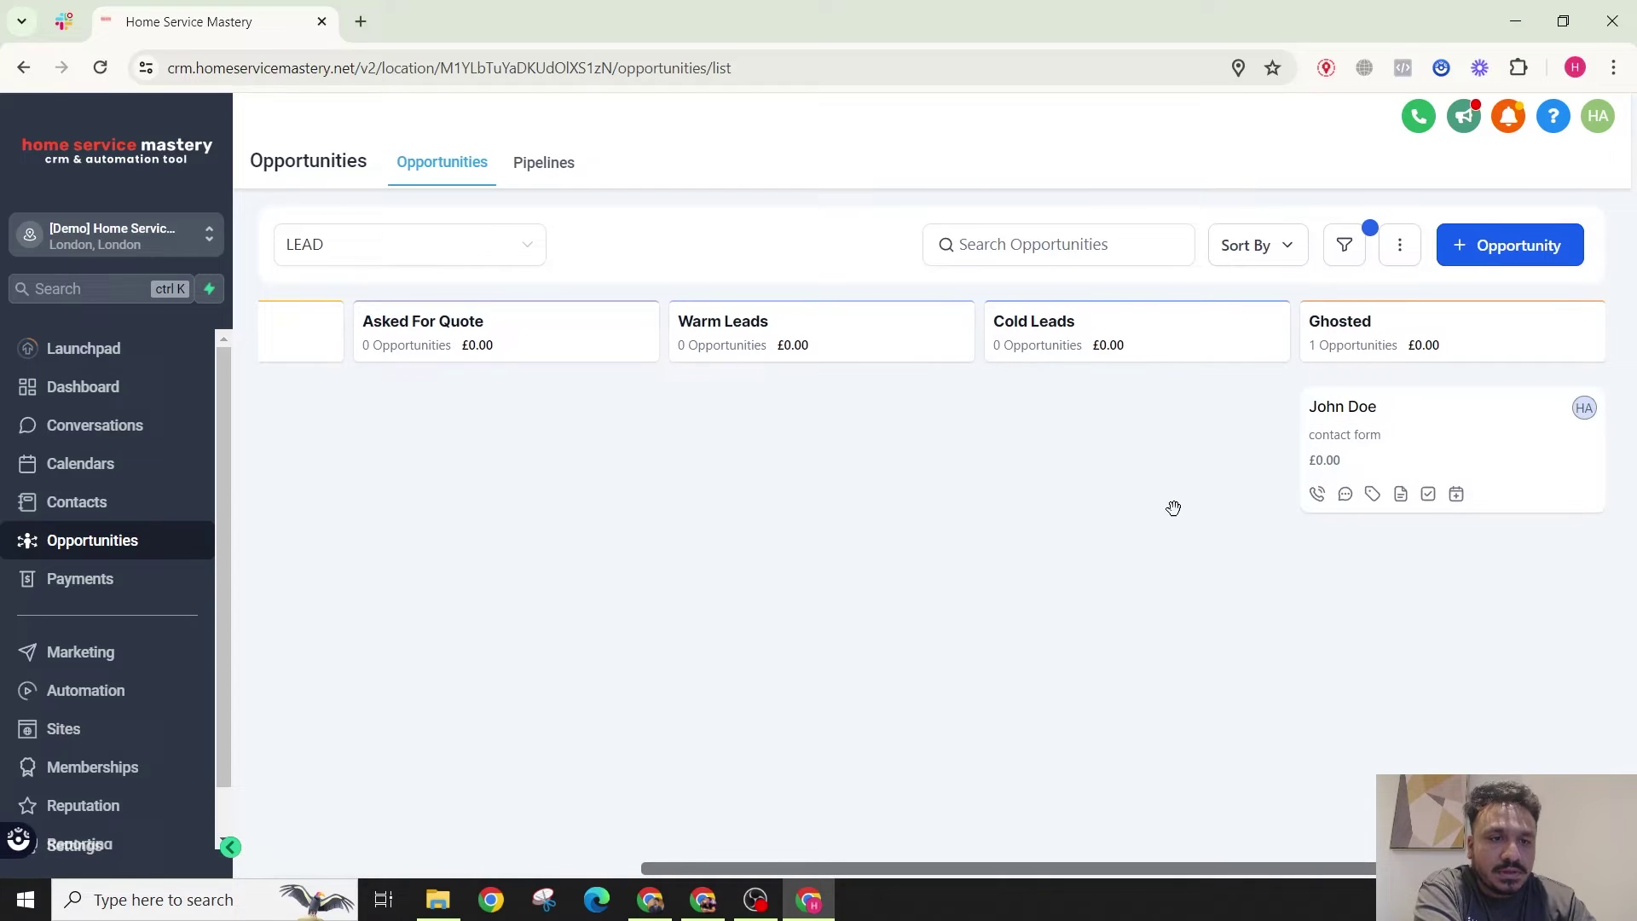
scroll(1109, 529, "left", 3)
scroll(963, 547, "left", 6)
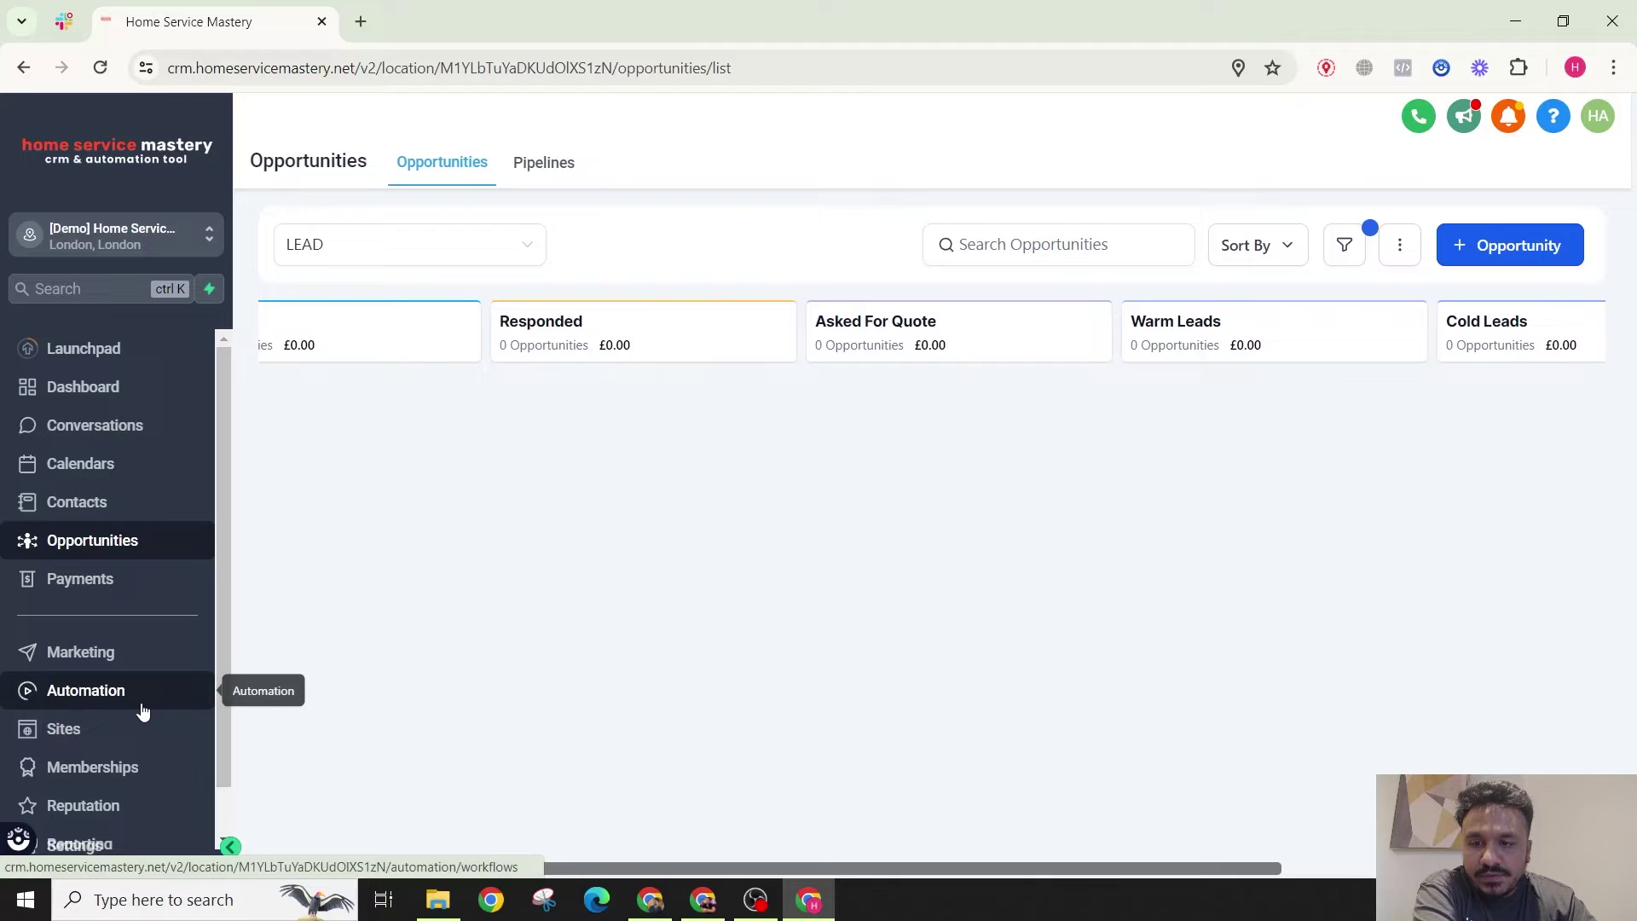
Step: Create a new blank workflow in the Automation Tutorials folder
left_click(114, 688)
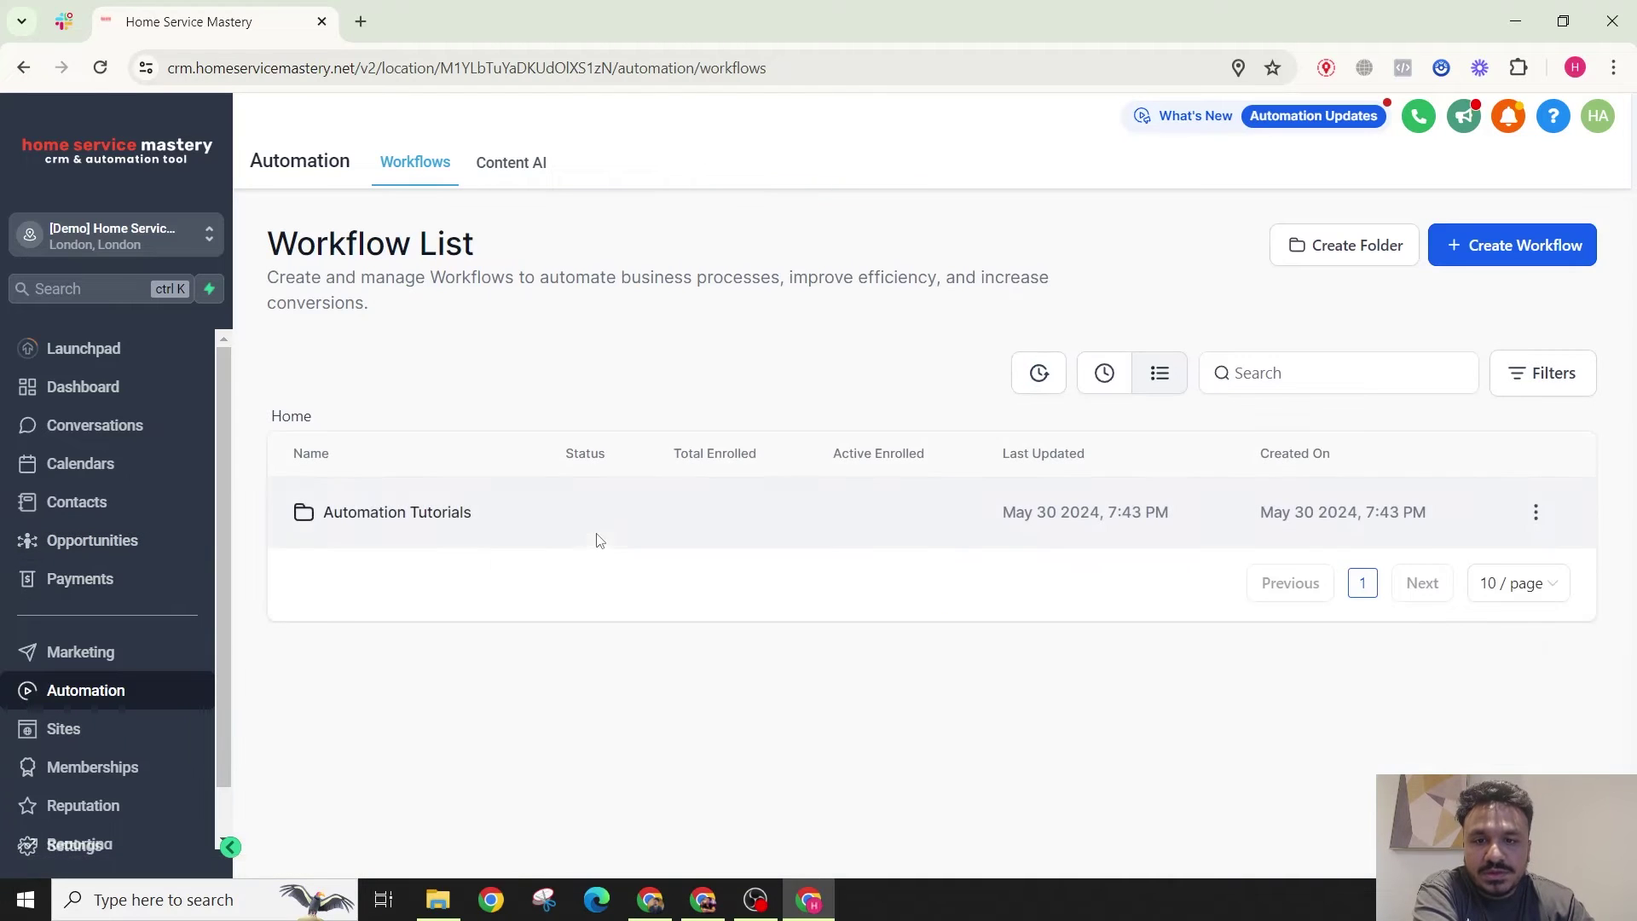
left_click(427, 512)
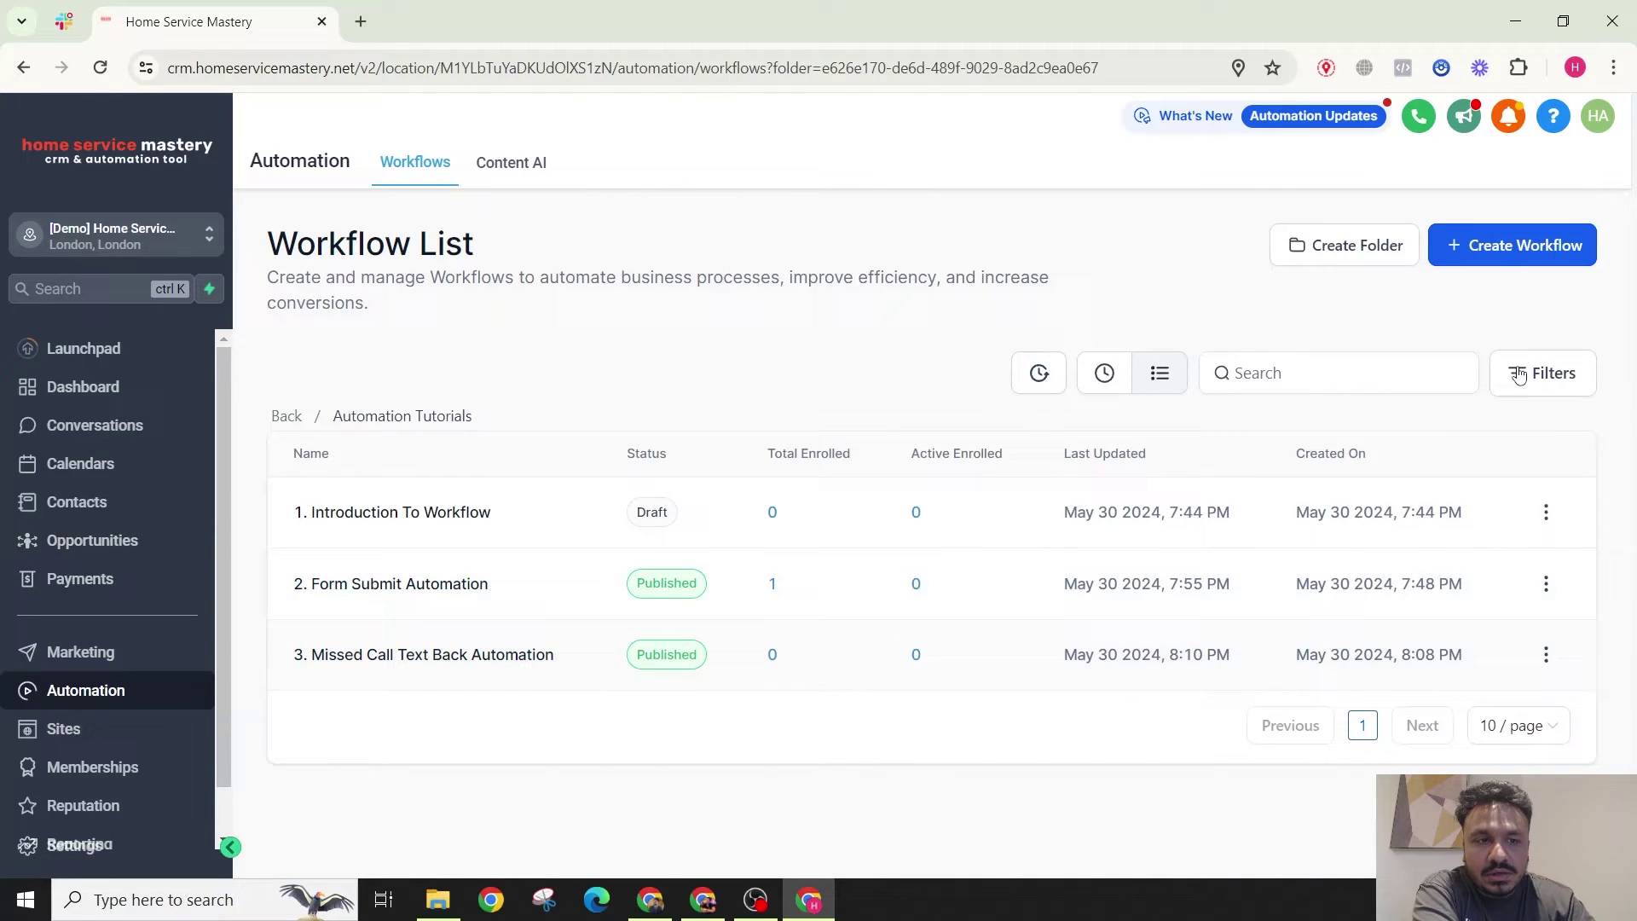
left_click(1494, 253)
left_click(1540, 334)
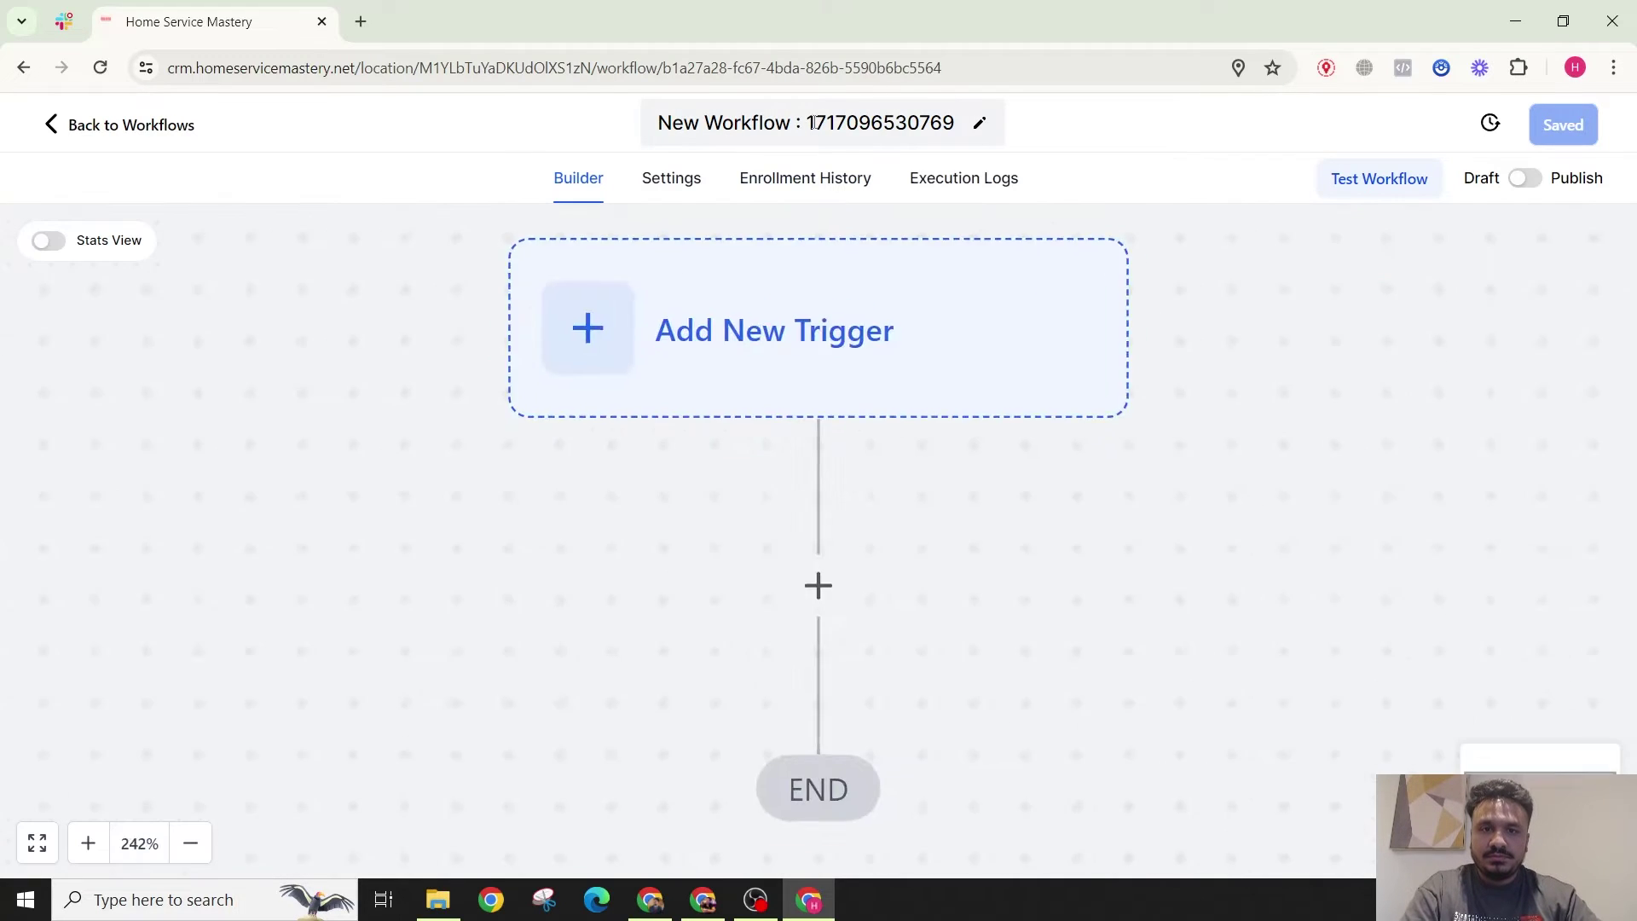
Step: Rename the workflow to '4. Stale Opportunity Automation'
left_click(812, 122)
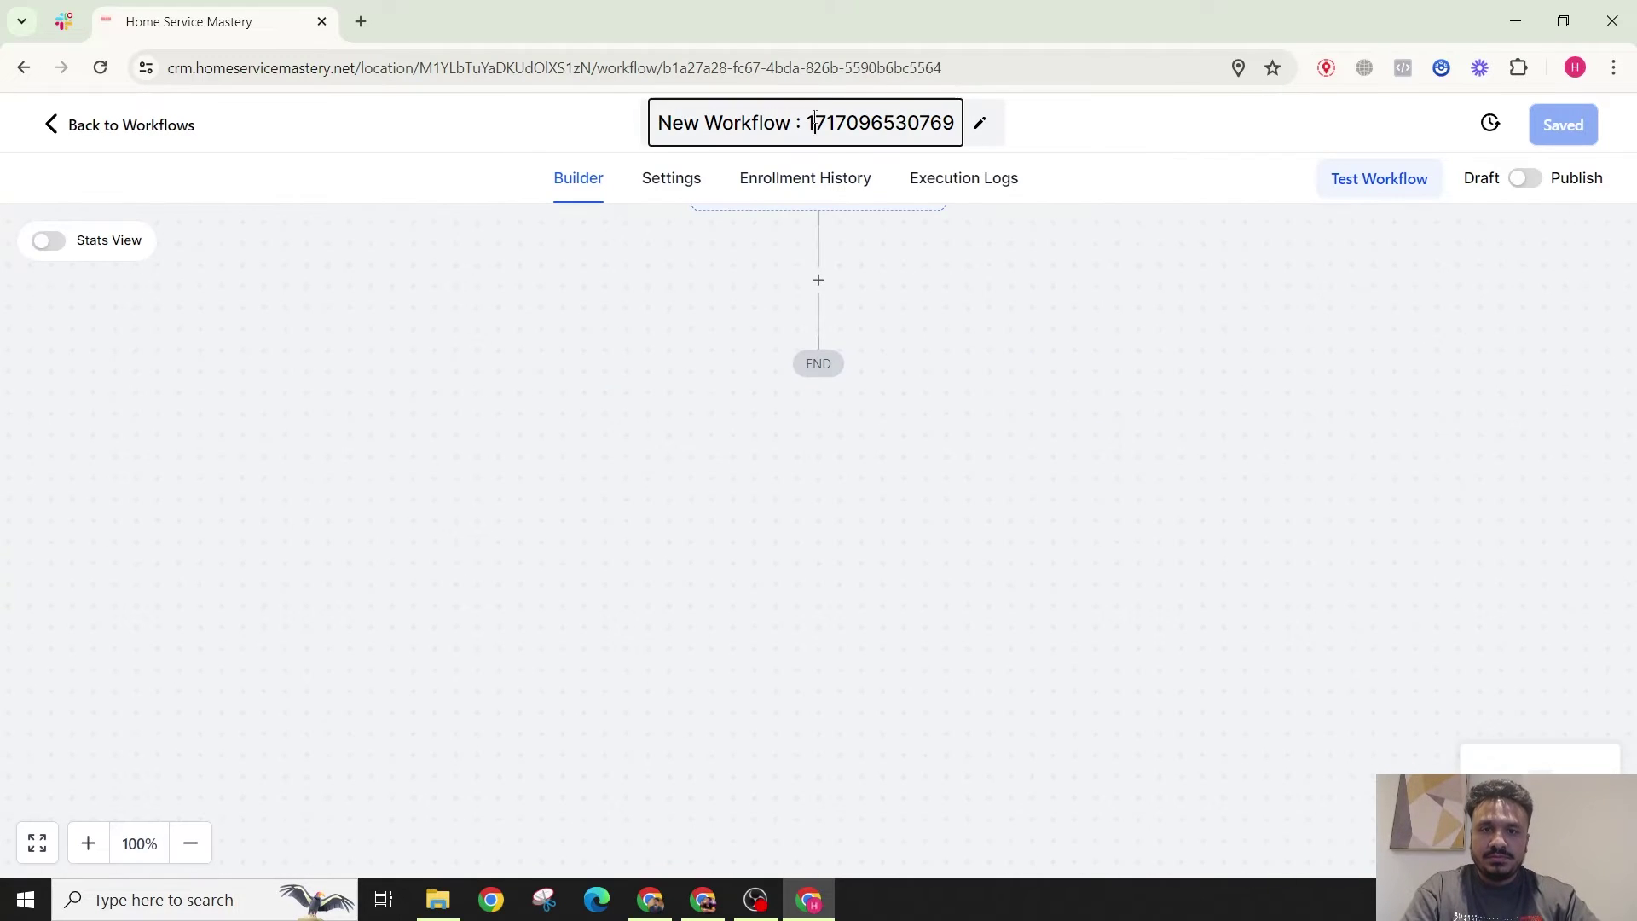
type("4. Stale A")
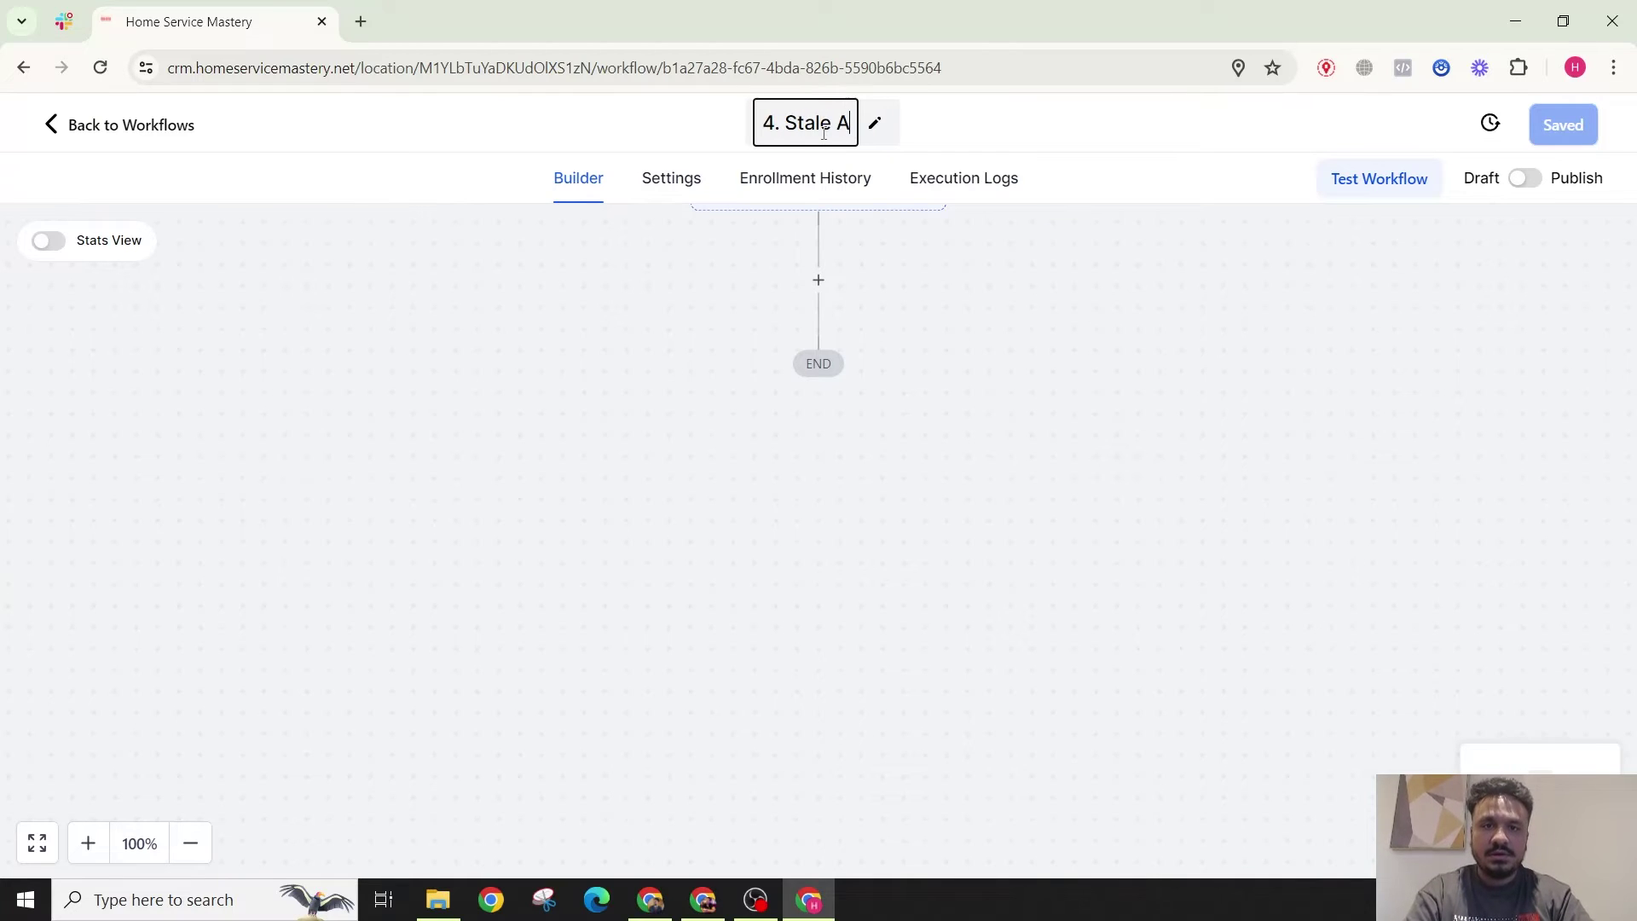
key("BackSpace")
type("O")
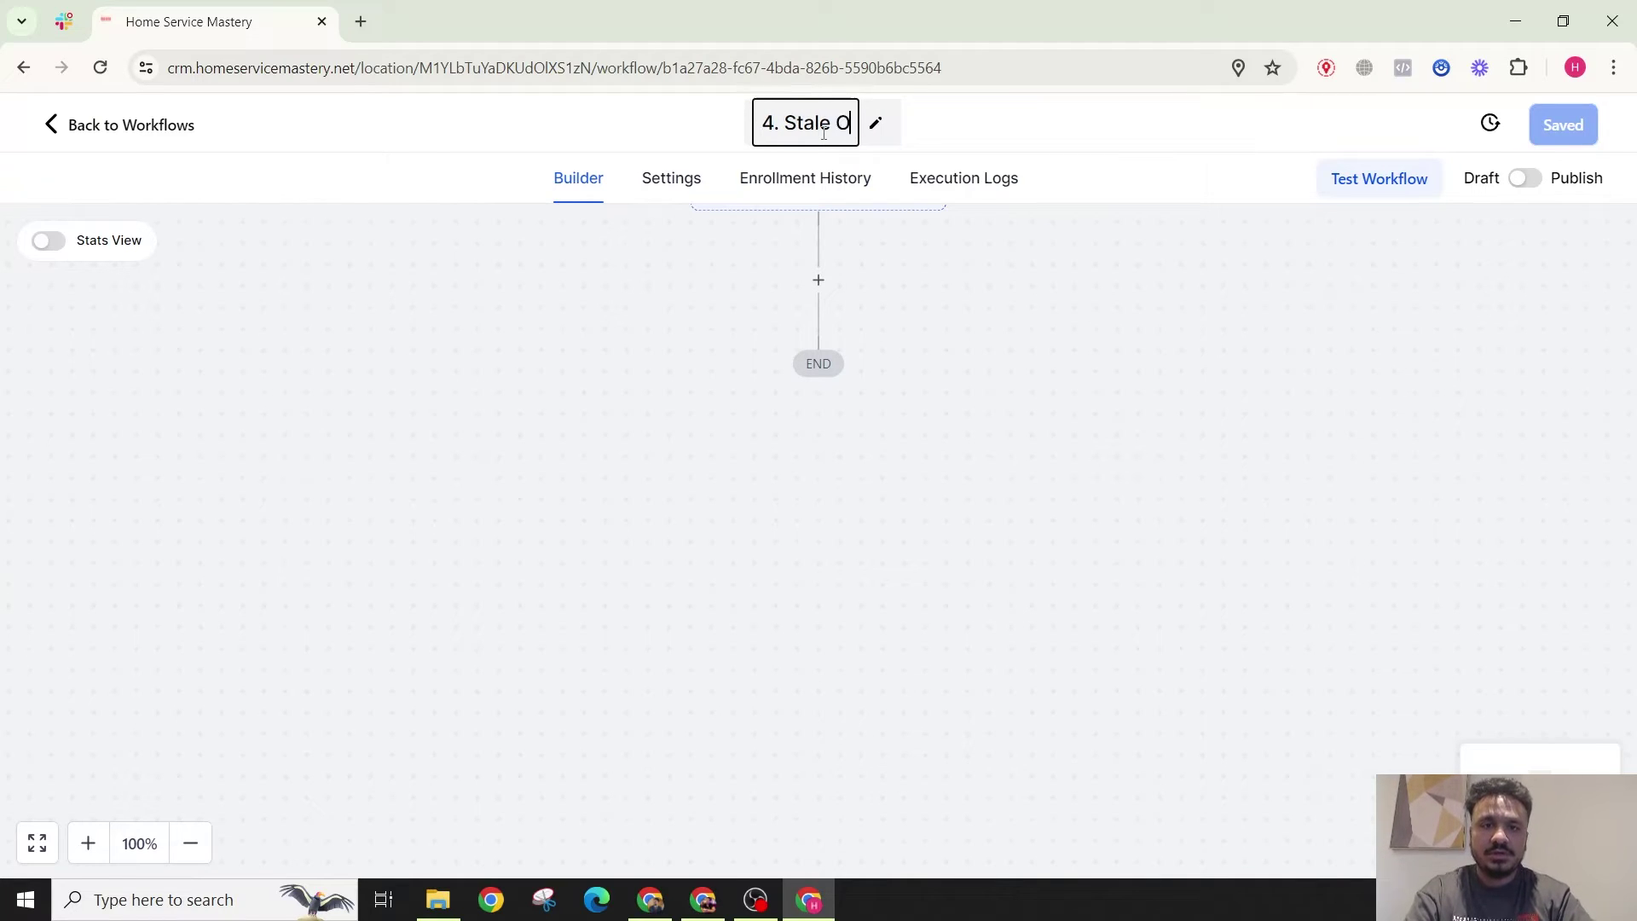
type("pportunity Automation")
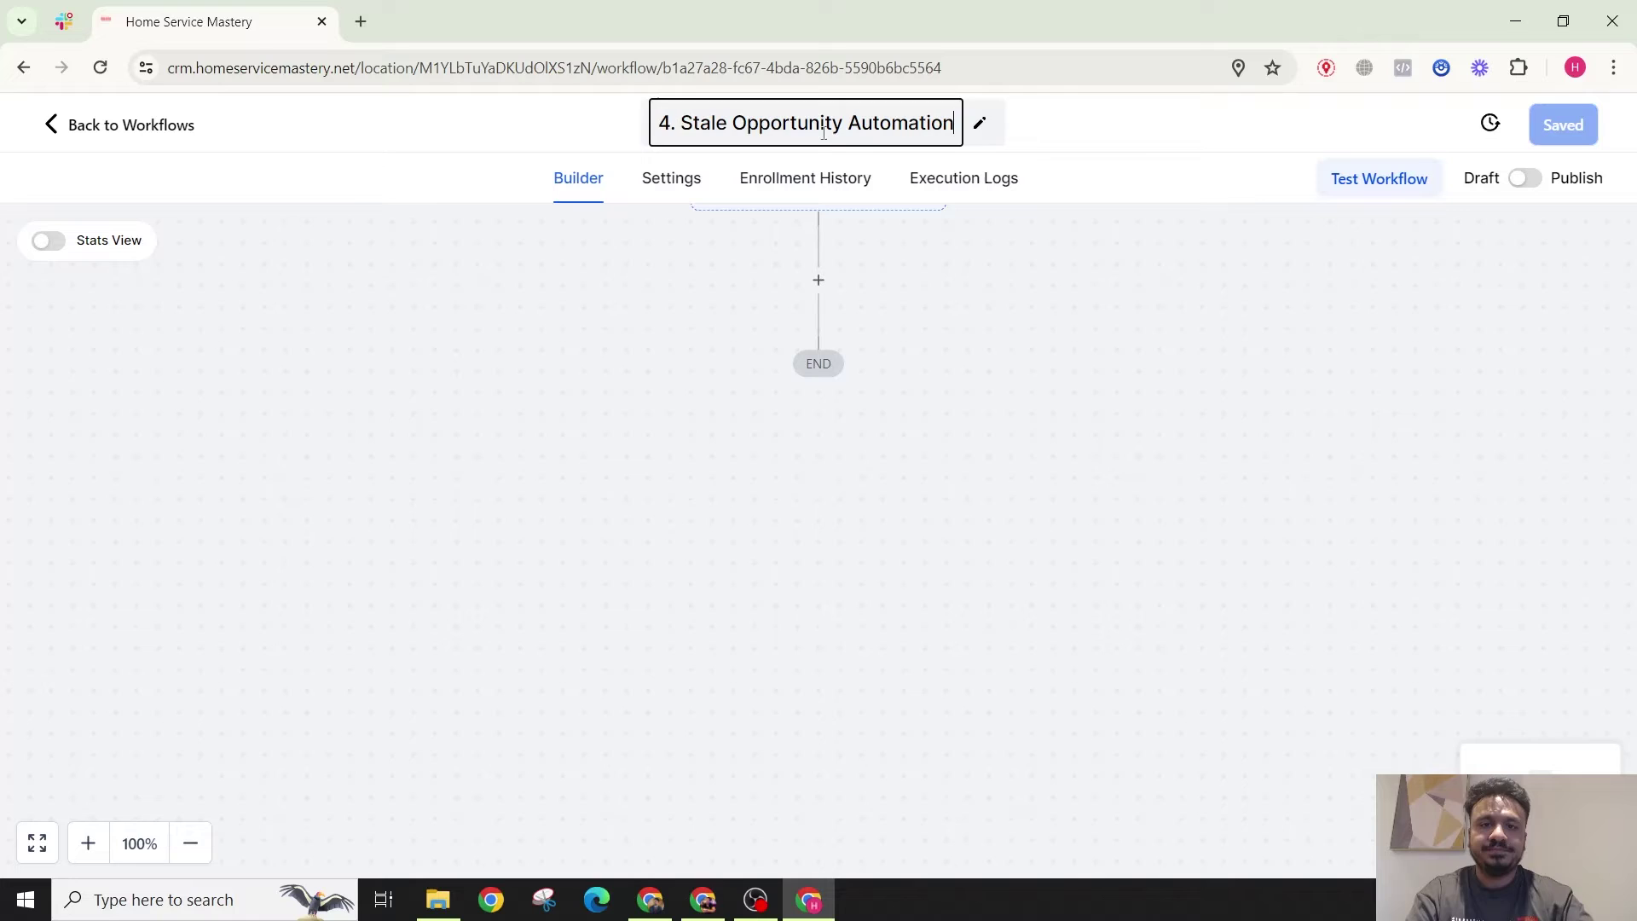
key("Return")
Step: Search triggers for 'sta' and choose Stale Opportunities
left_click(824, 297)
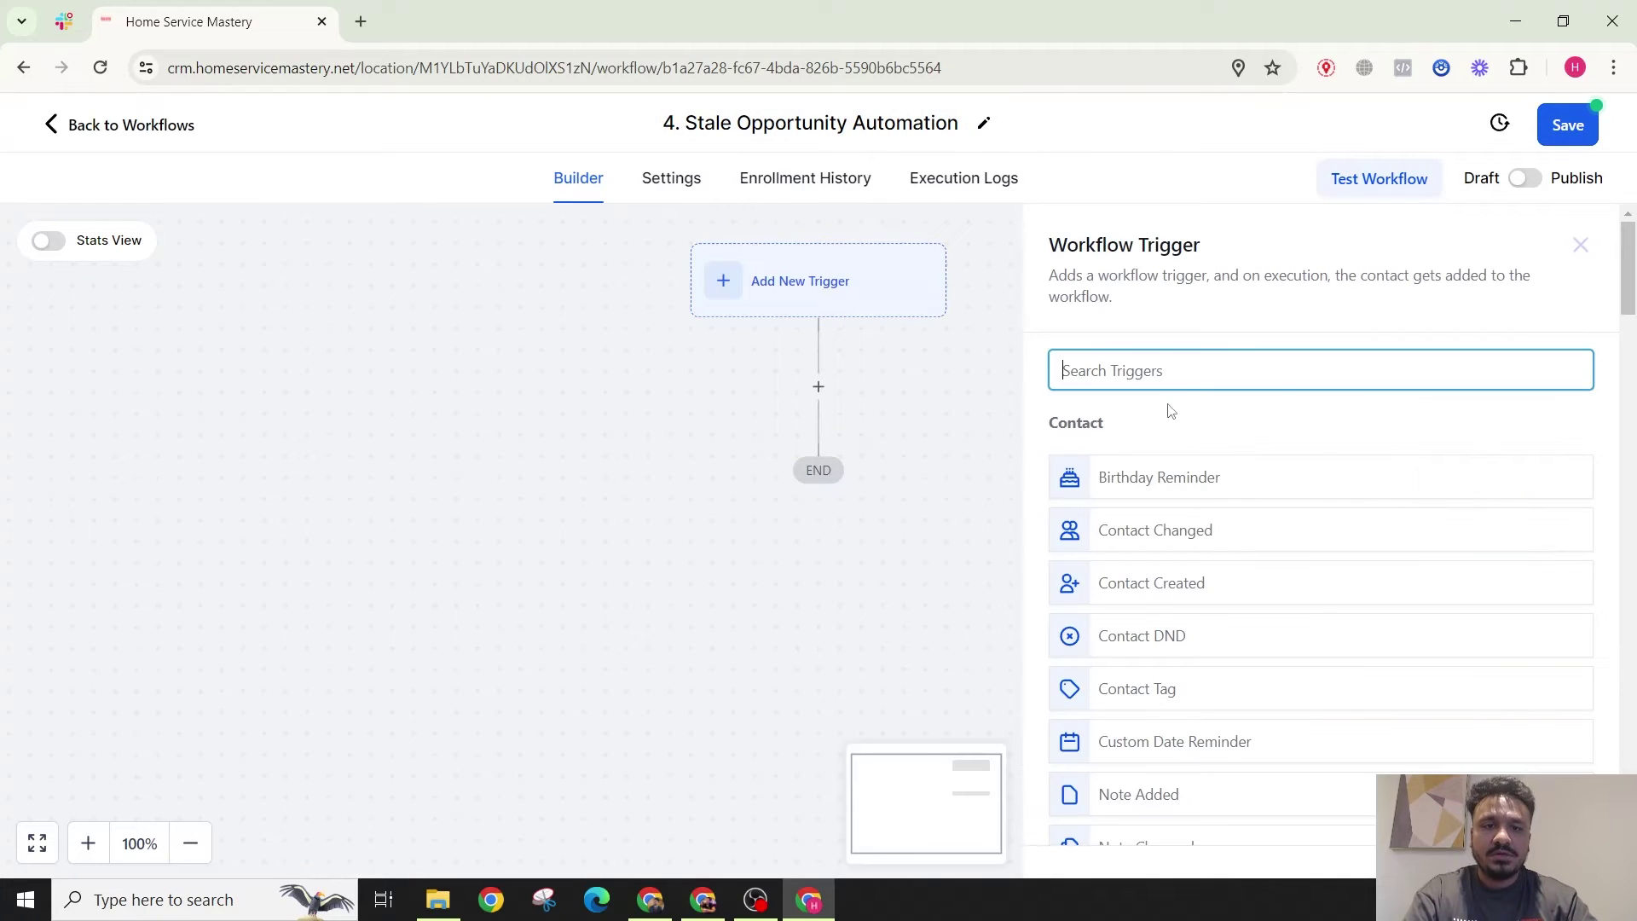
left_click(1185, 373)
left_click(1279, 337)
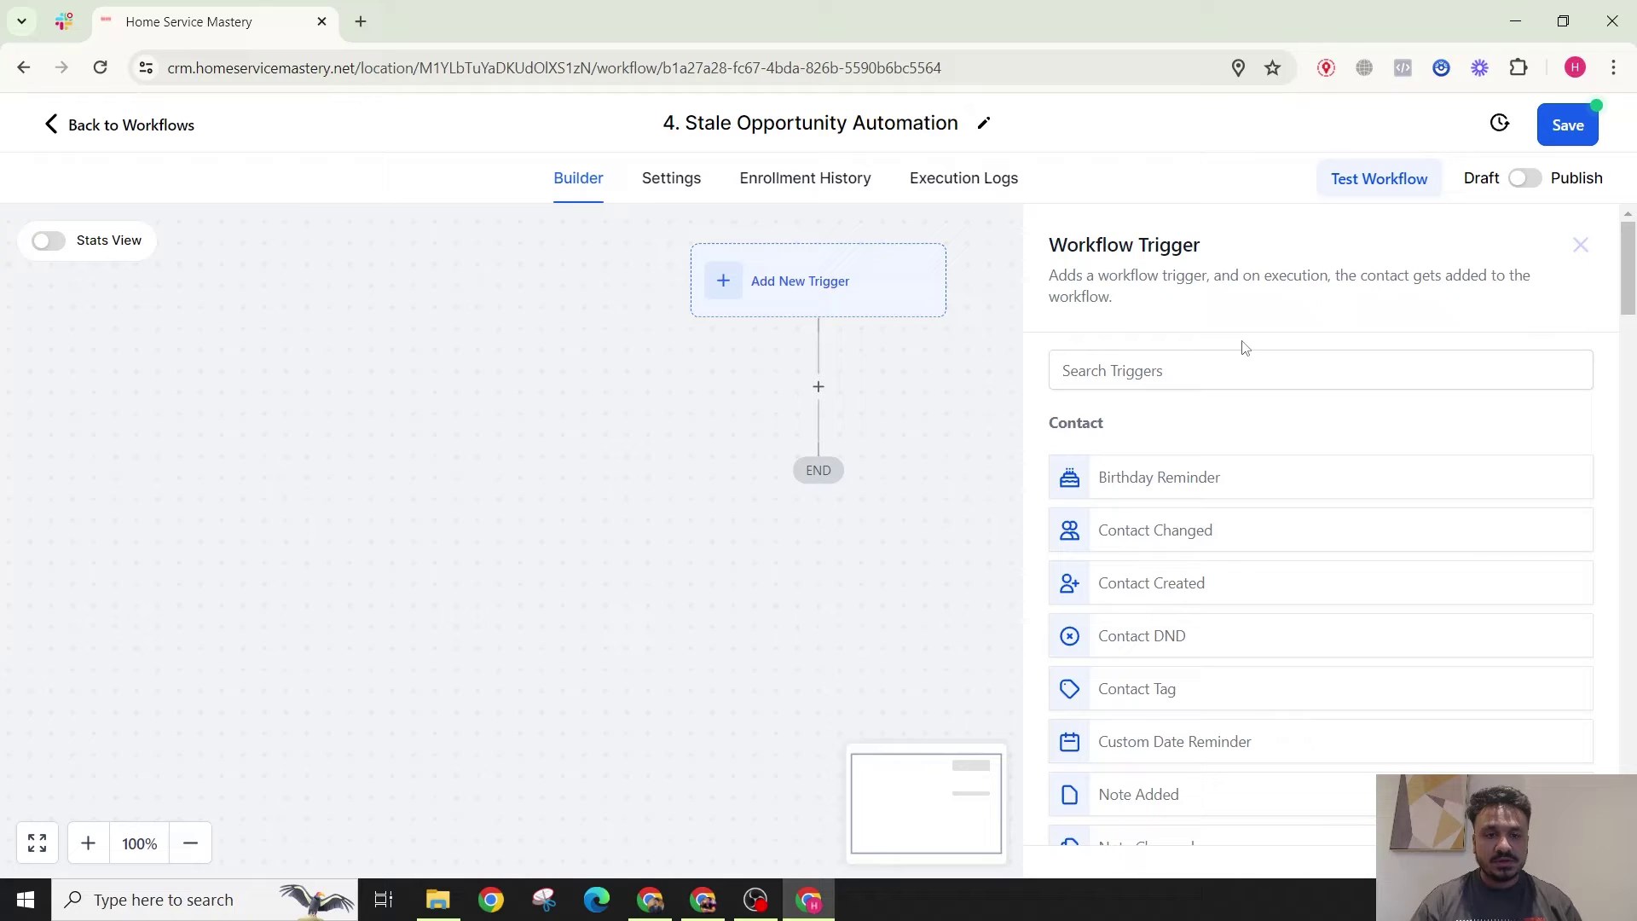
left_click(1206, 370)
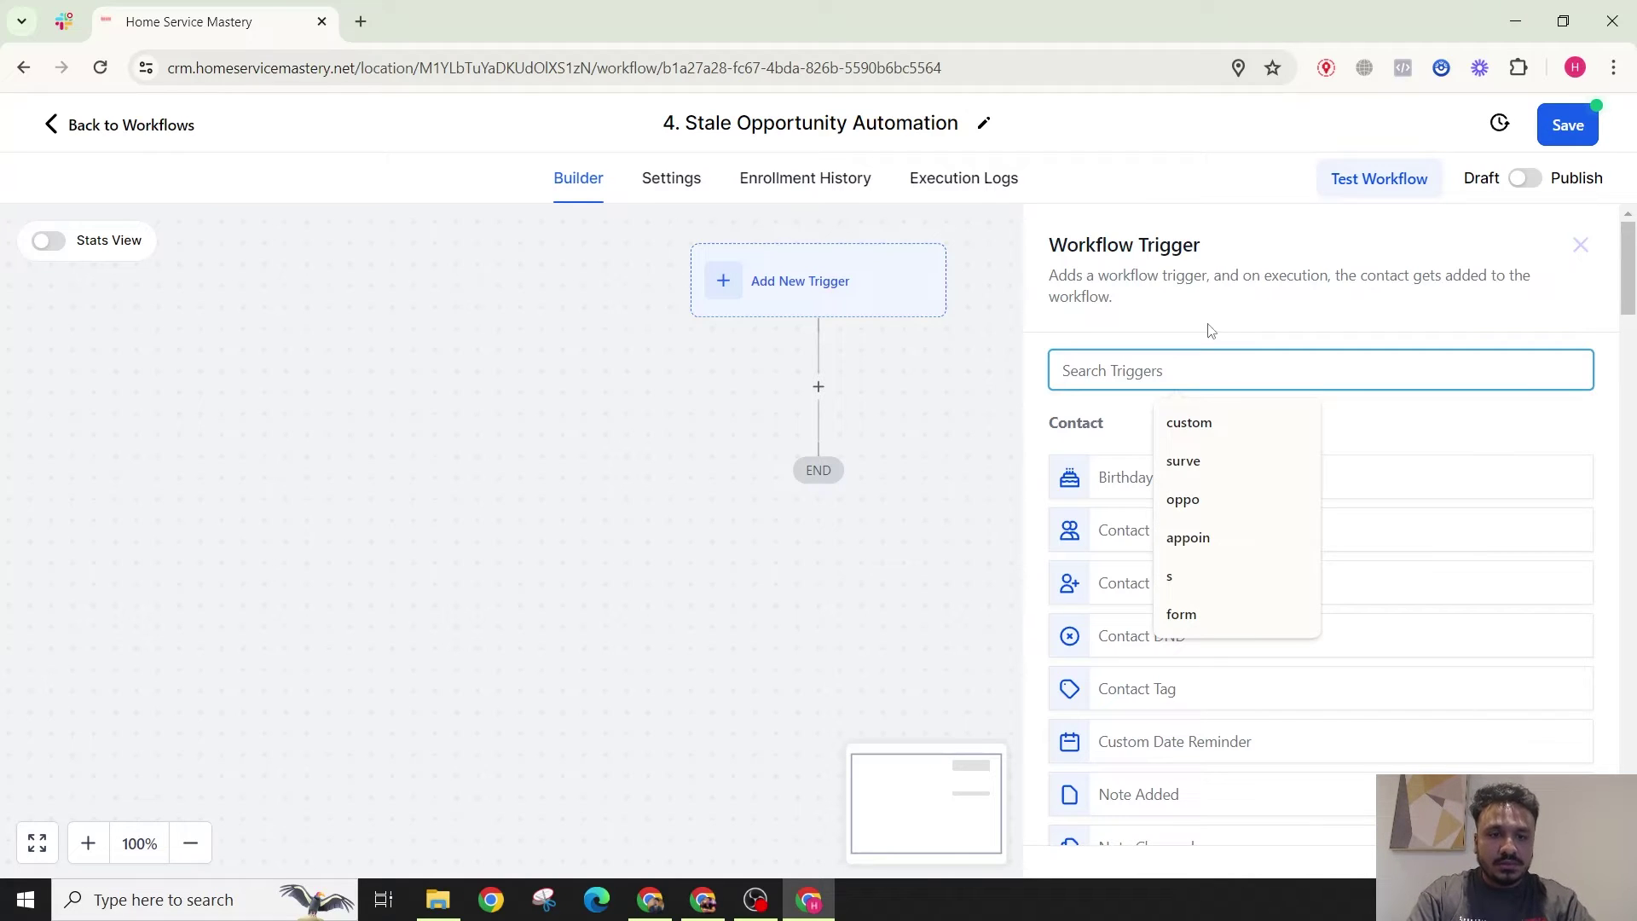
type("sta")
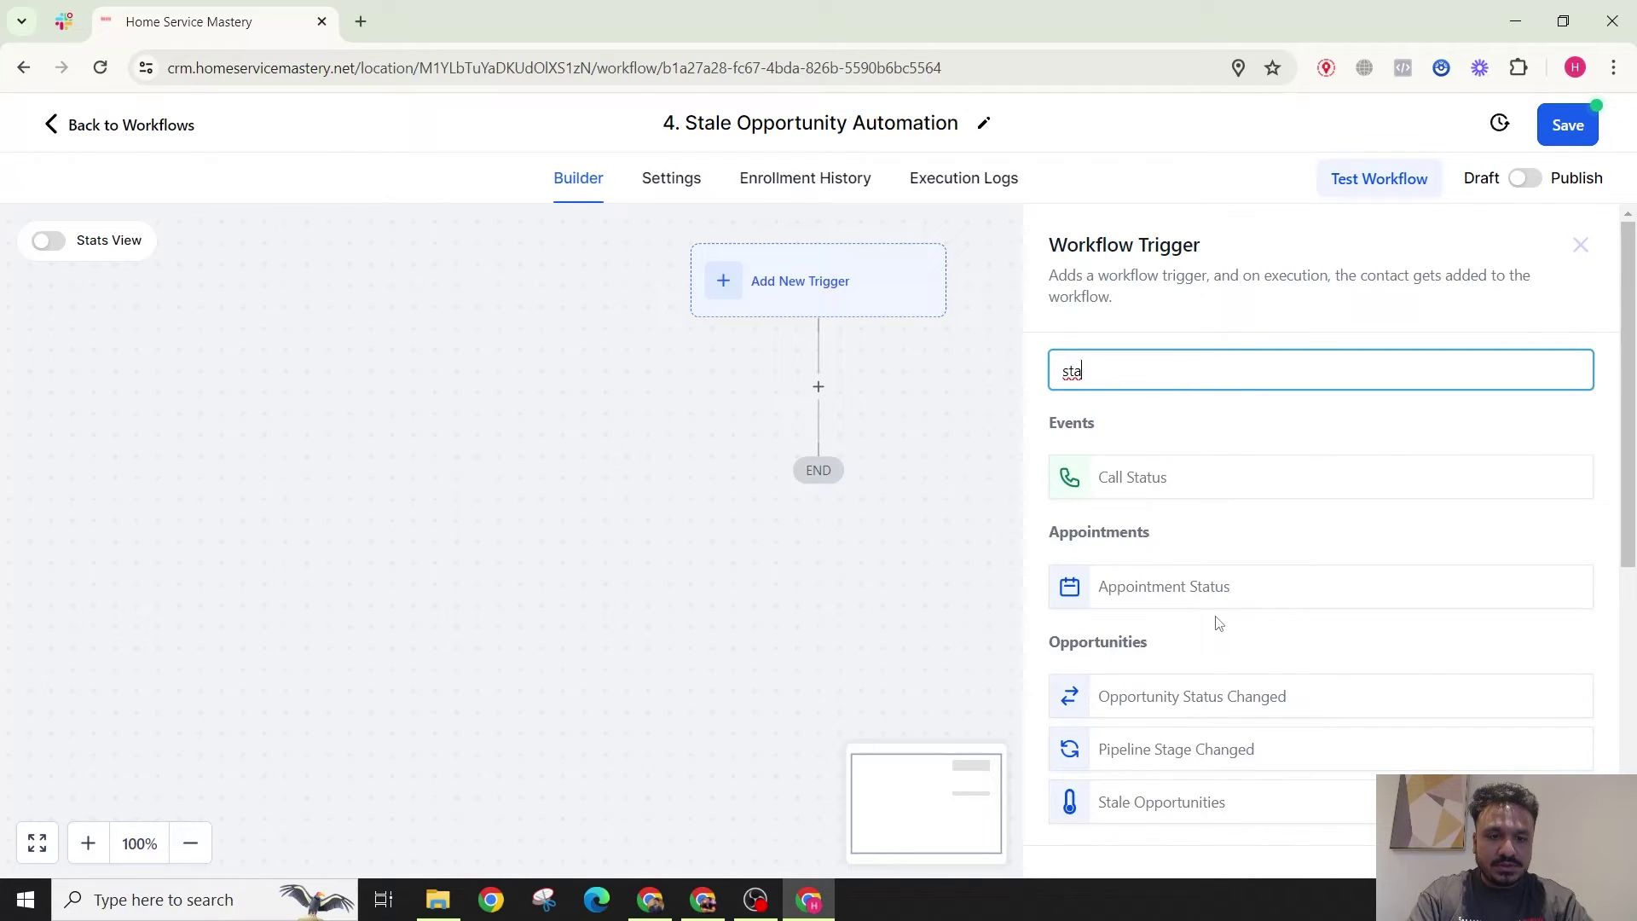
scroll(1223, 648, "down", 1)
left_click(1223, 702)
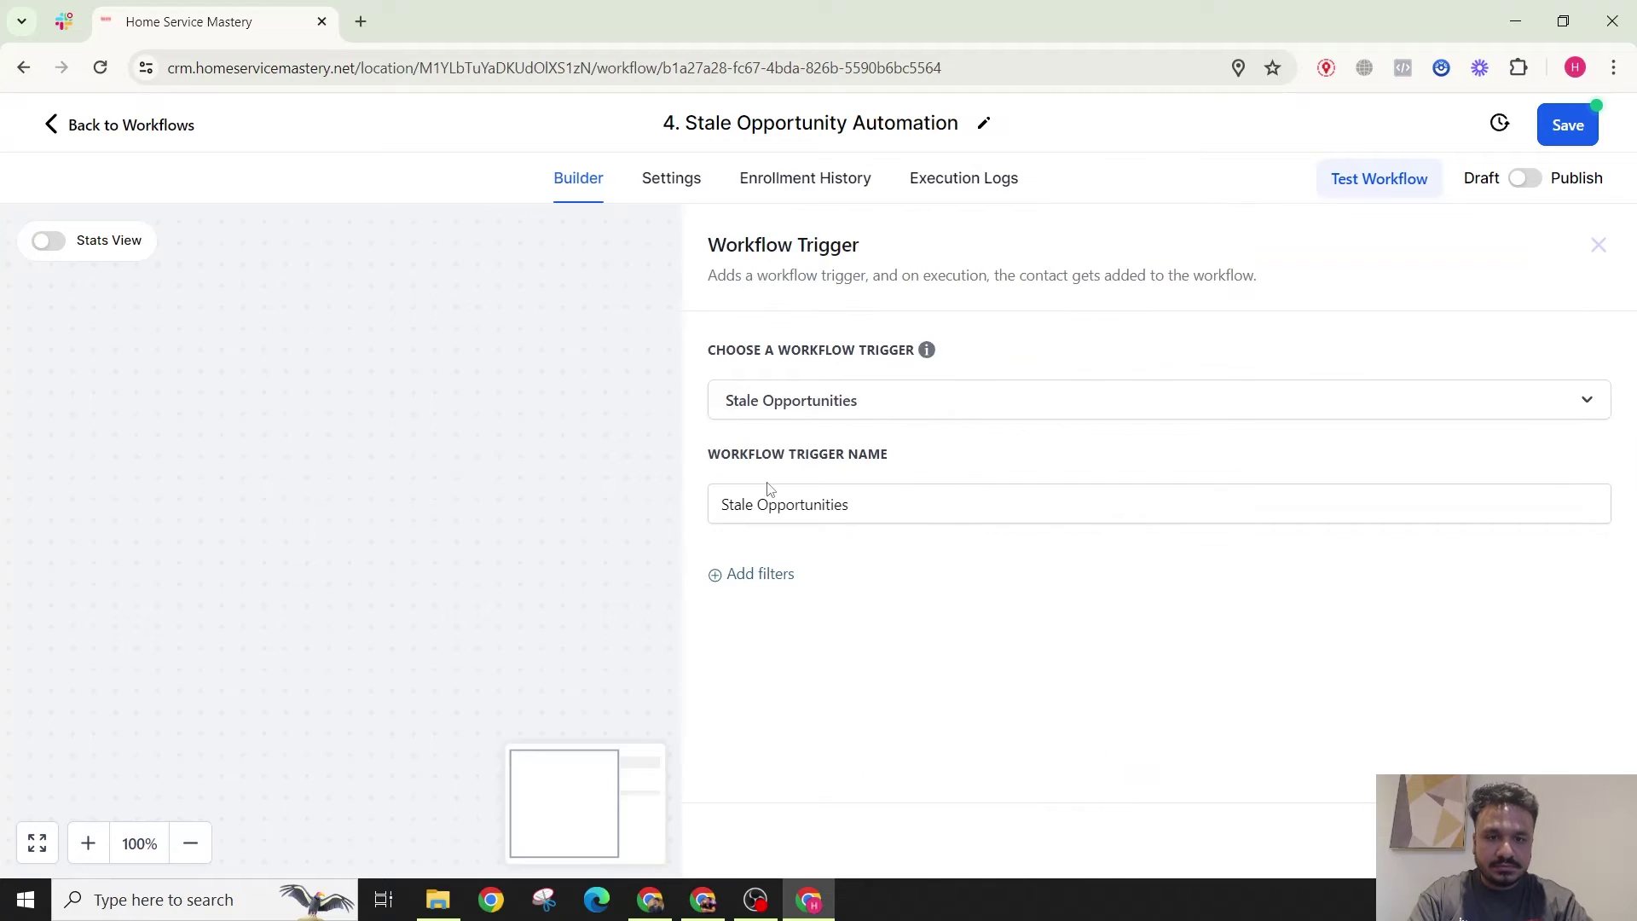
Step: Add an In pipeline filter set to LEAD
left_click(752, 574)
left_click(765, 601)
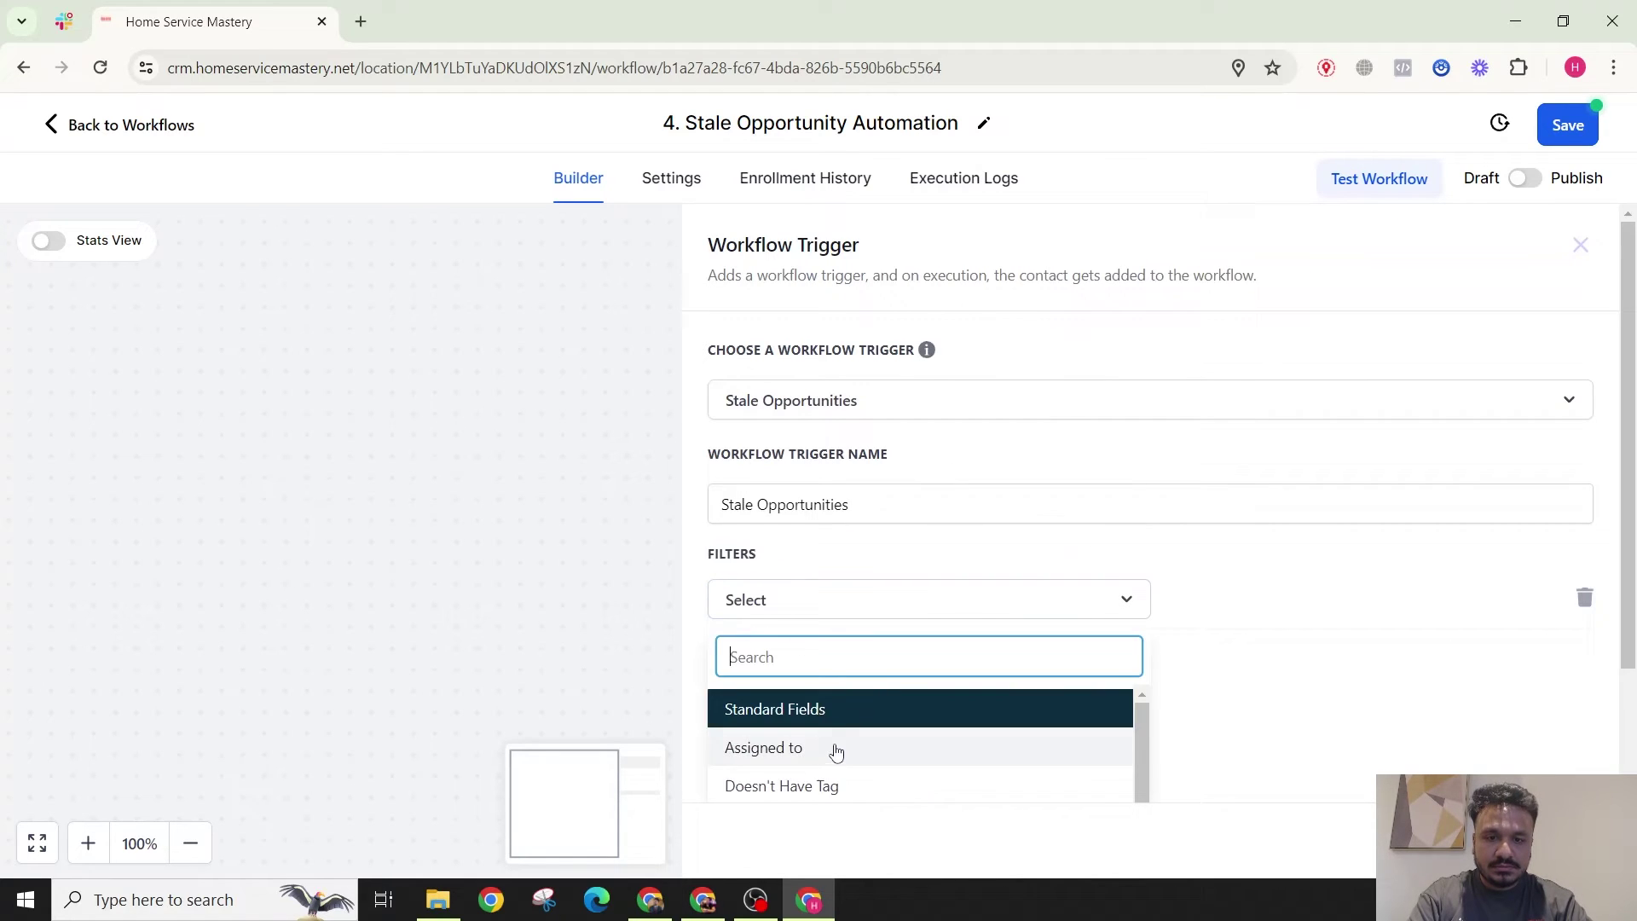
scroll(836, 751, "down", 5)
scroll(917, 616, "up", 2)
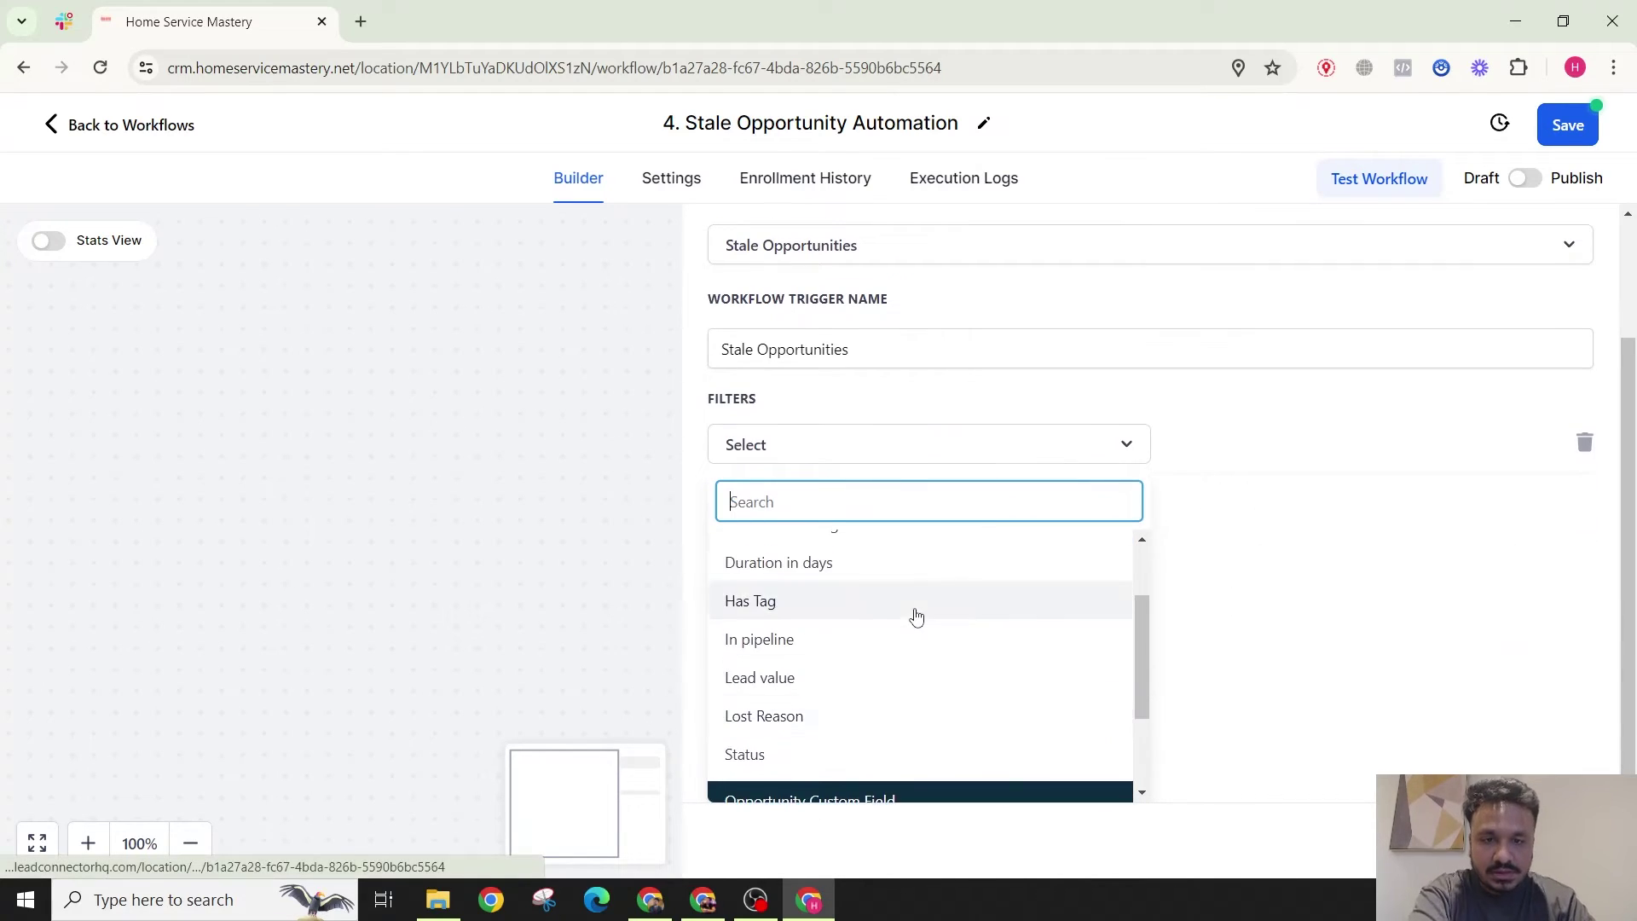
scroll(916, 616, "up", 2)
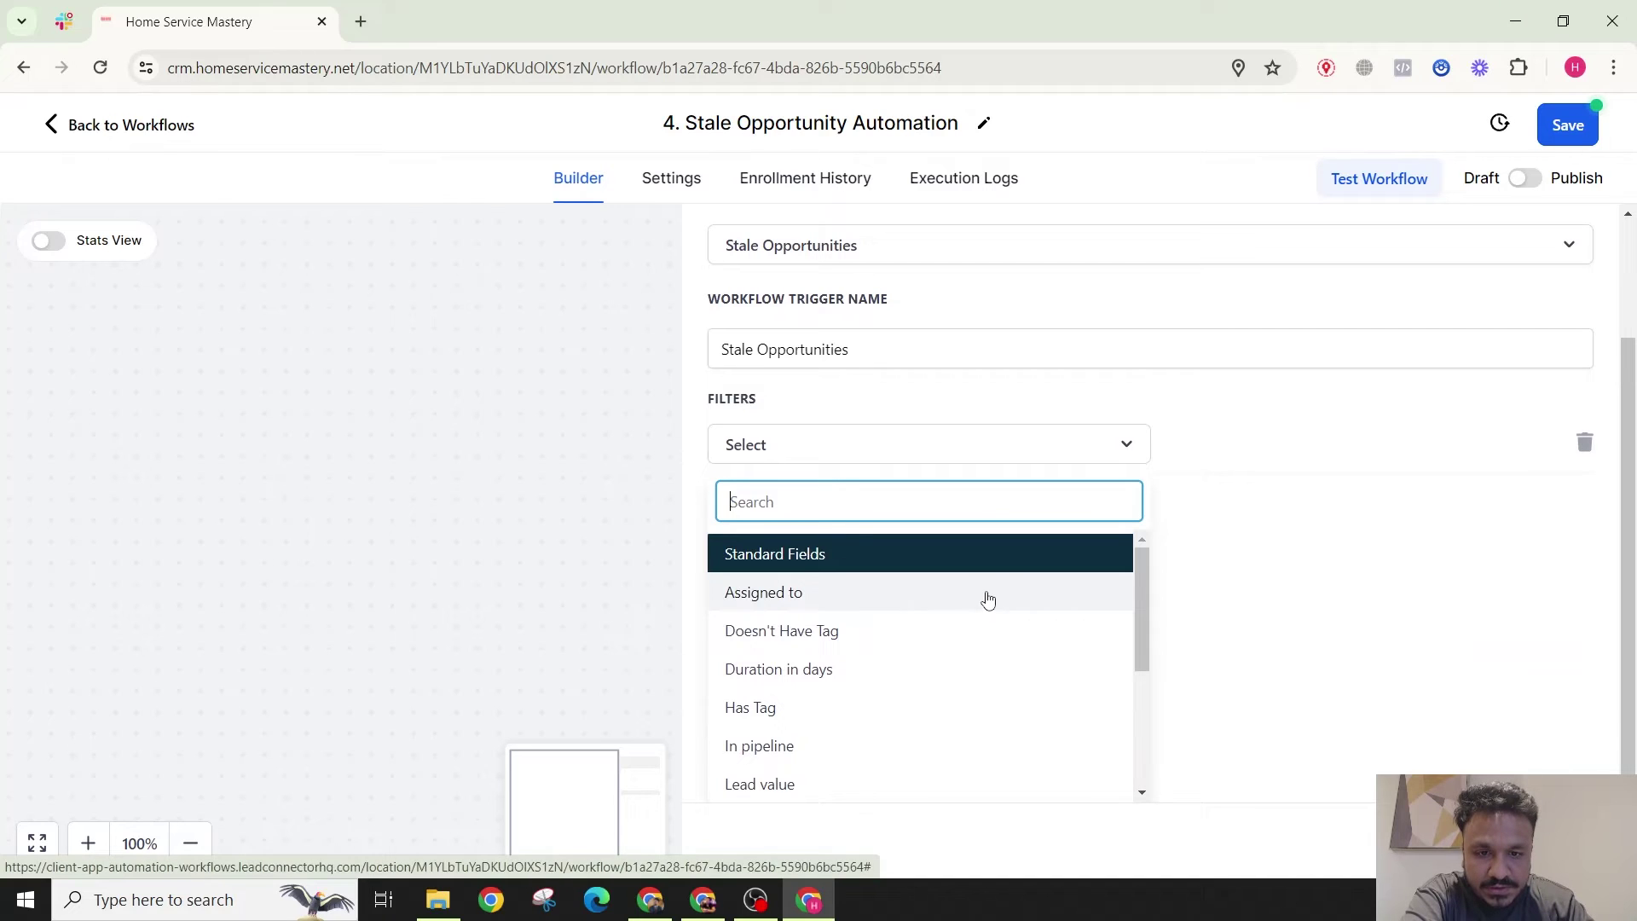
left_click(804, 745)
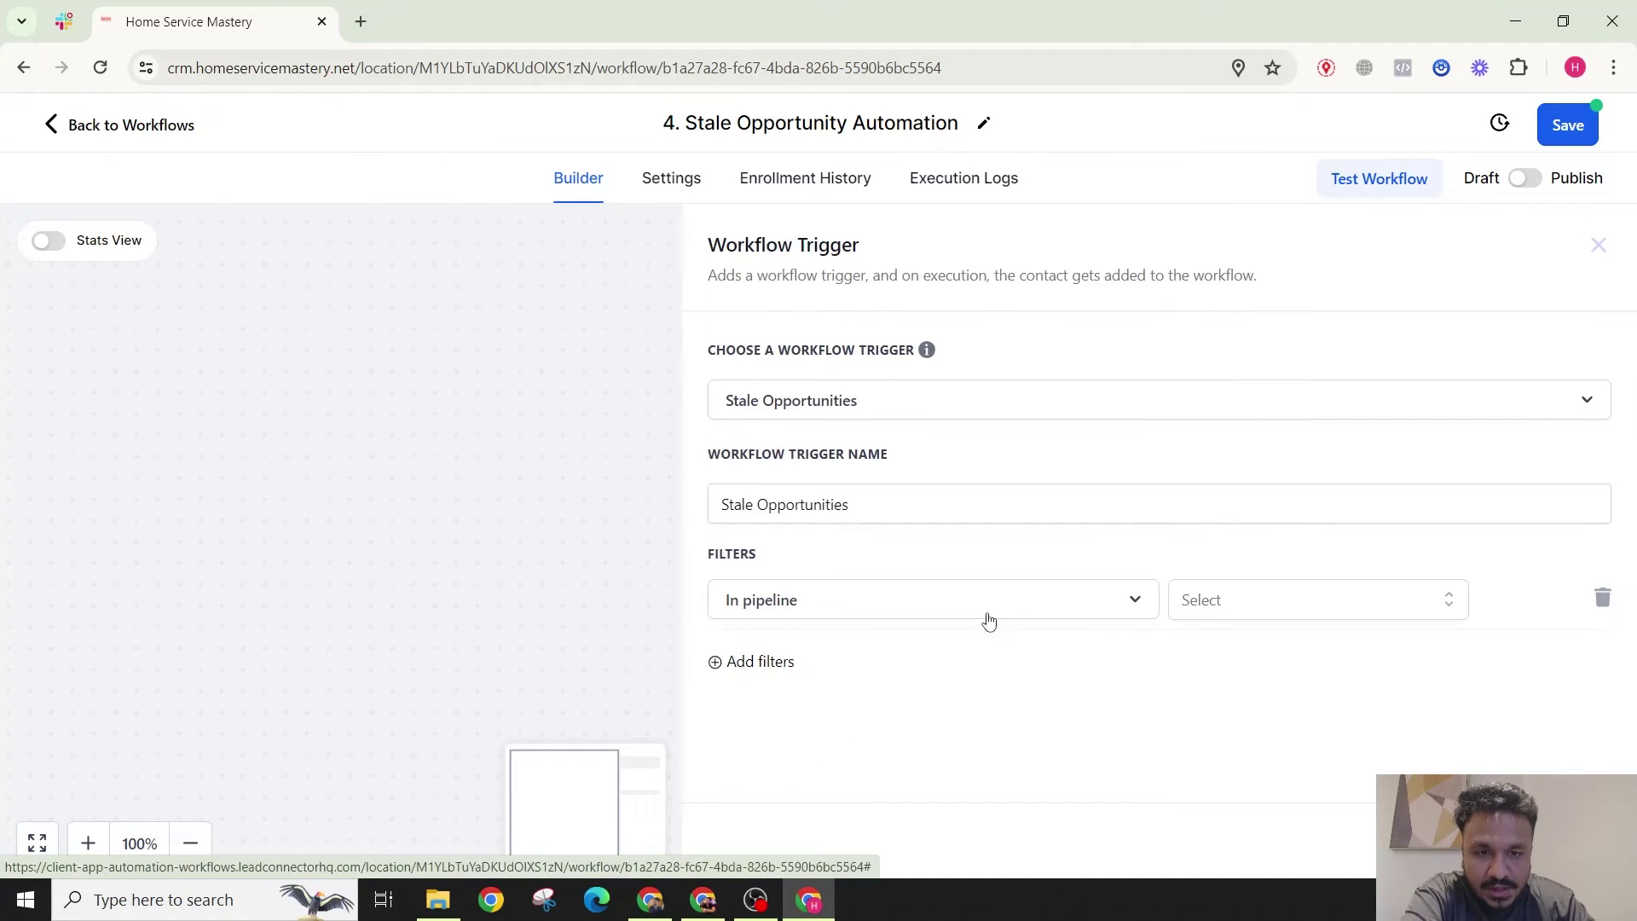
left_click(1181, 602)
left_click(1201, 693)
Step: Add filters Pipeline stage = Hot Leads and Duration in days = 7, then save the trigger
left_click(757, 661)
left_click(768, 679)
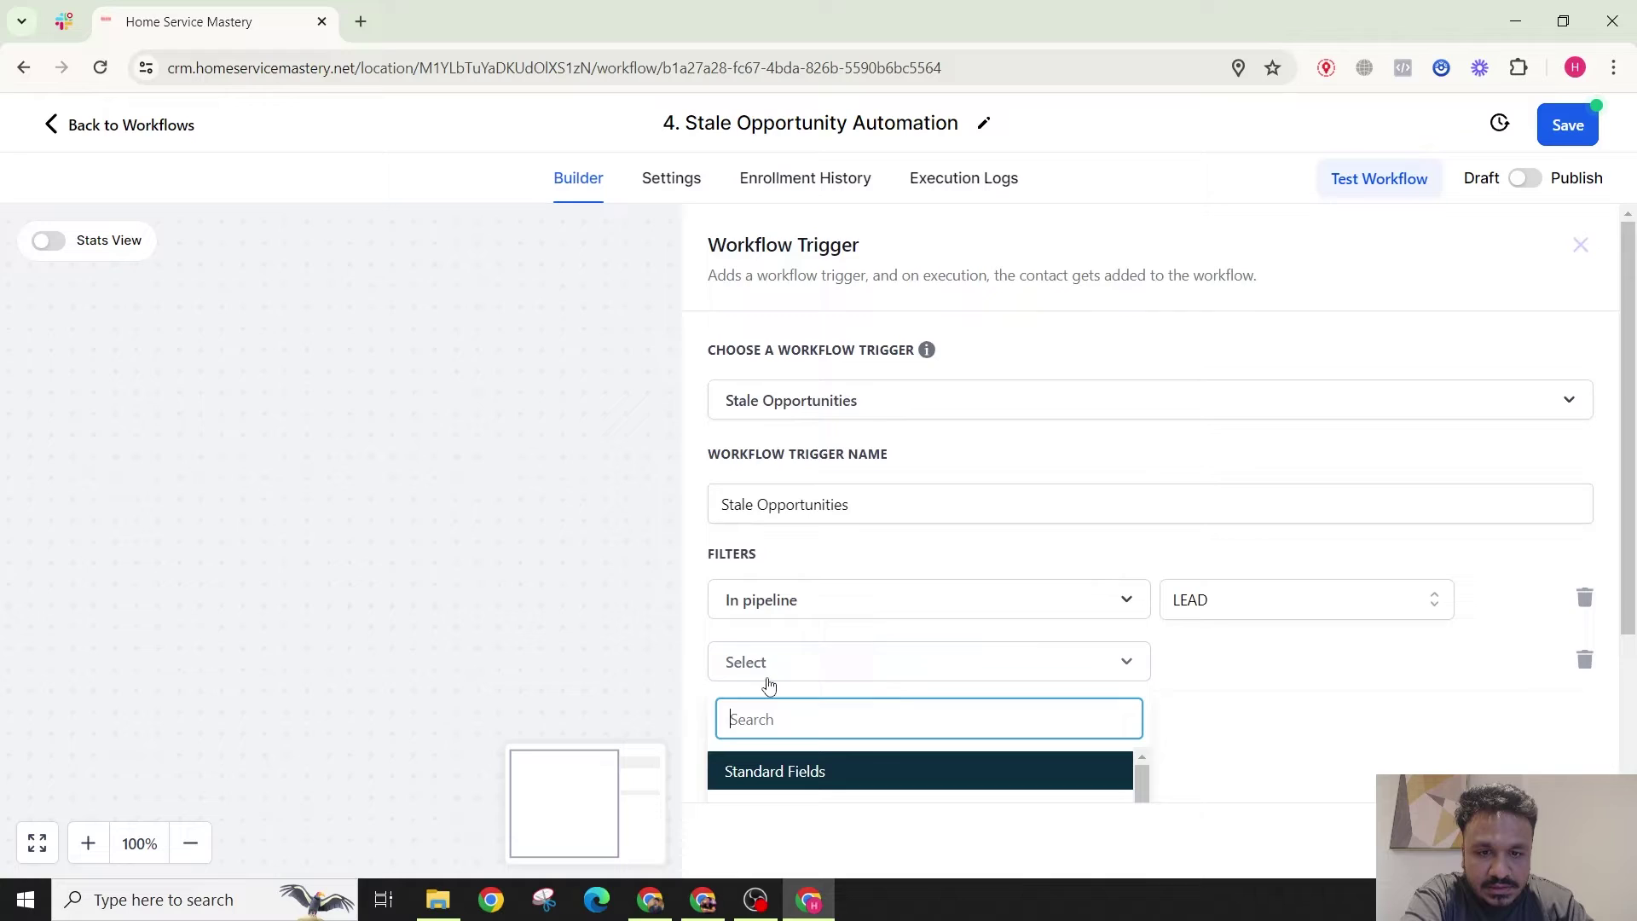
scroll(819, 614, "down", 5)
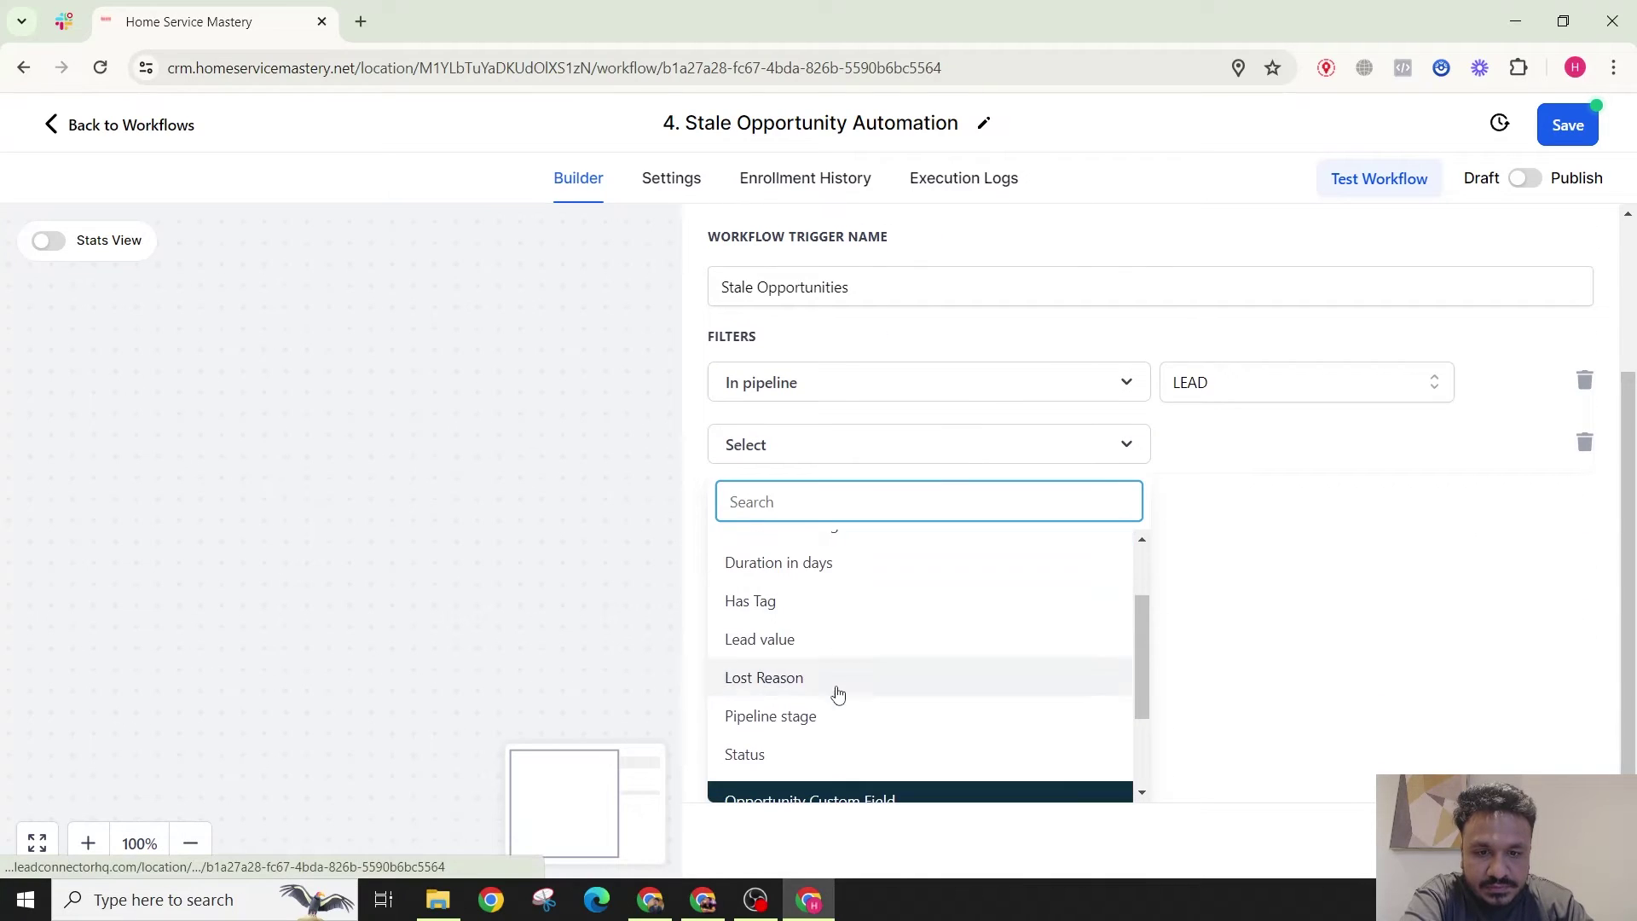
left_click(839, 715)
left_click(1239, 664)
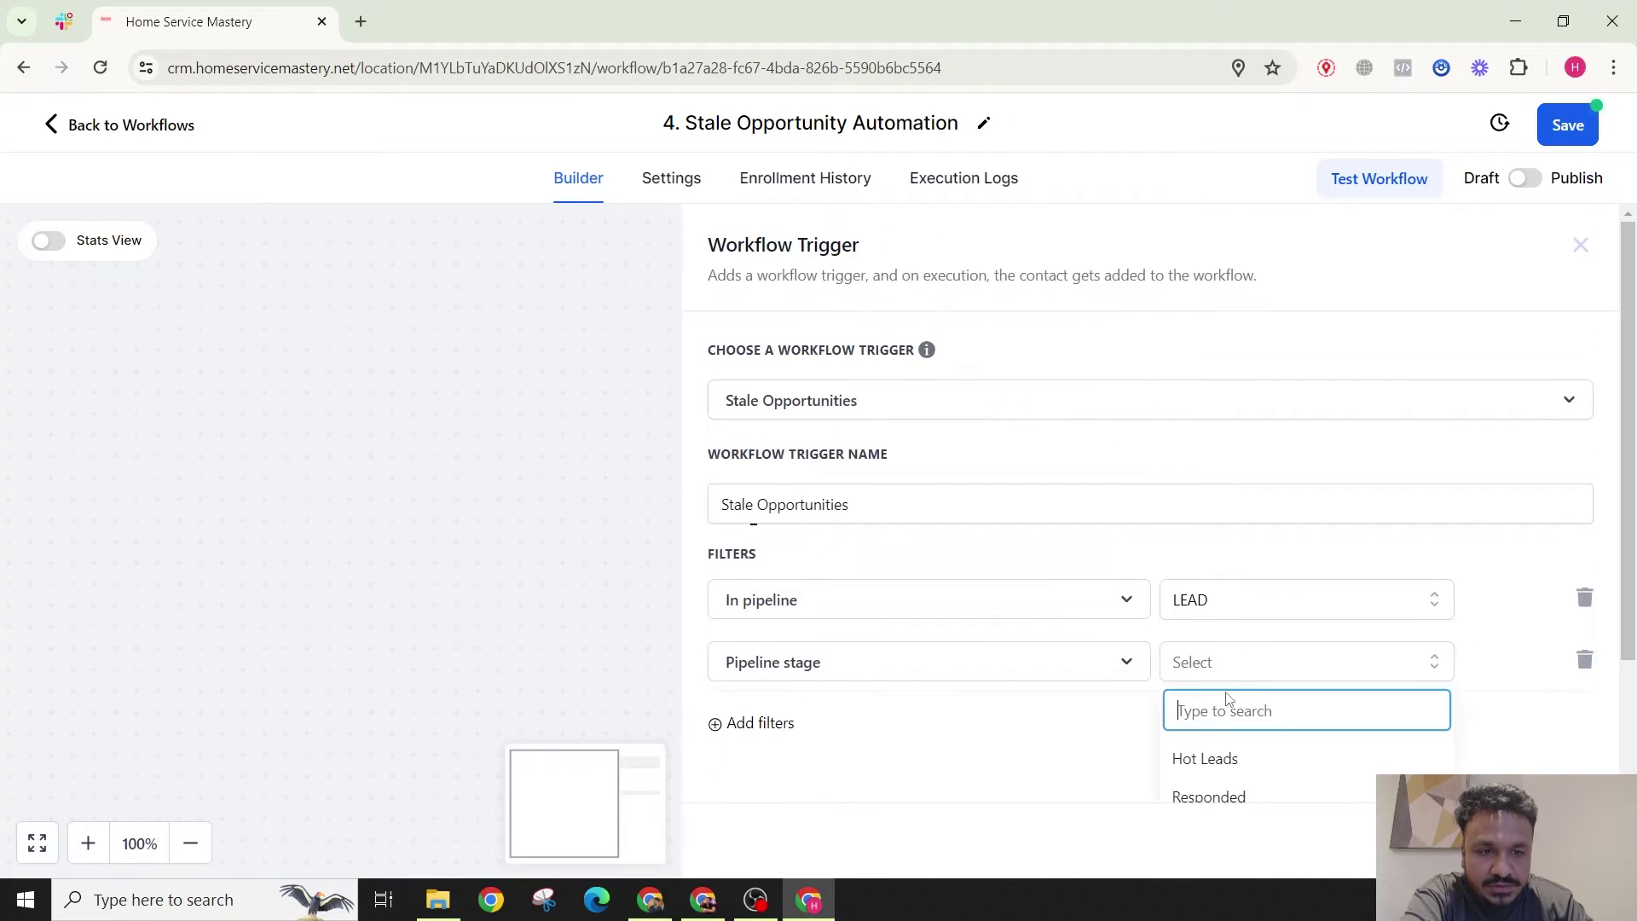
left_click(1228, 759)
left_click(780, 732)
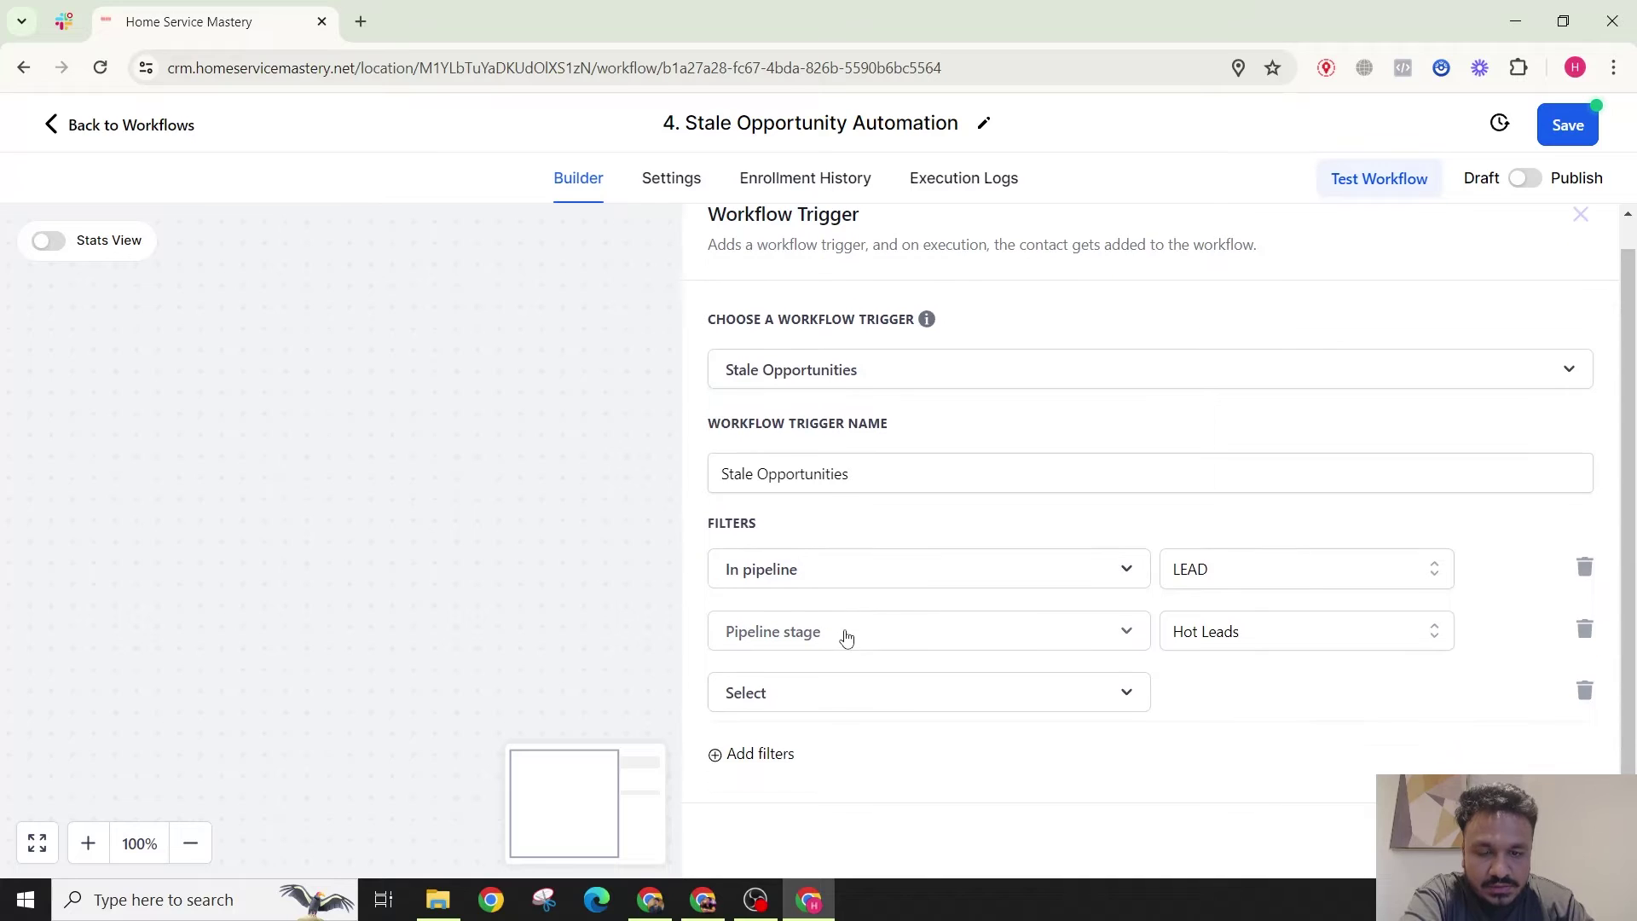
left_click(810, 704)
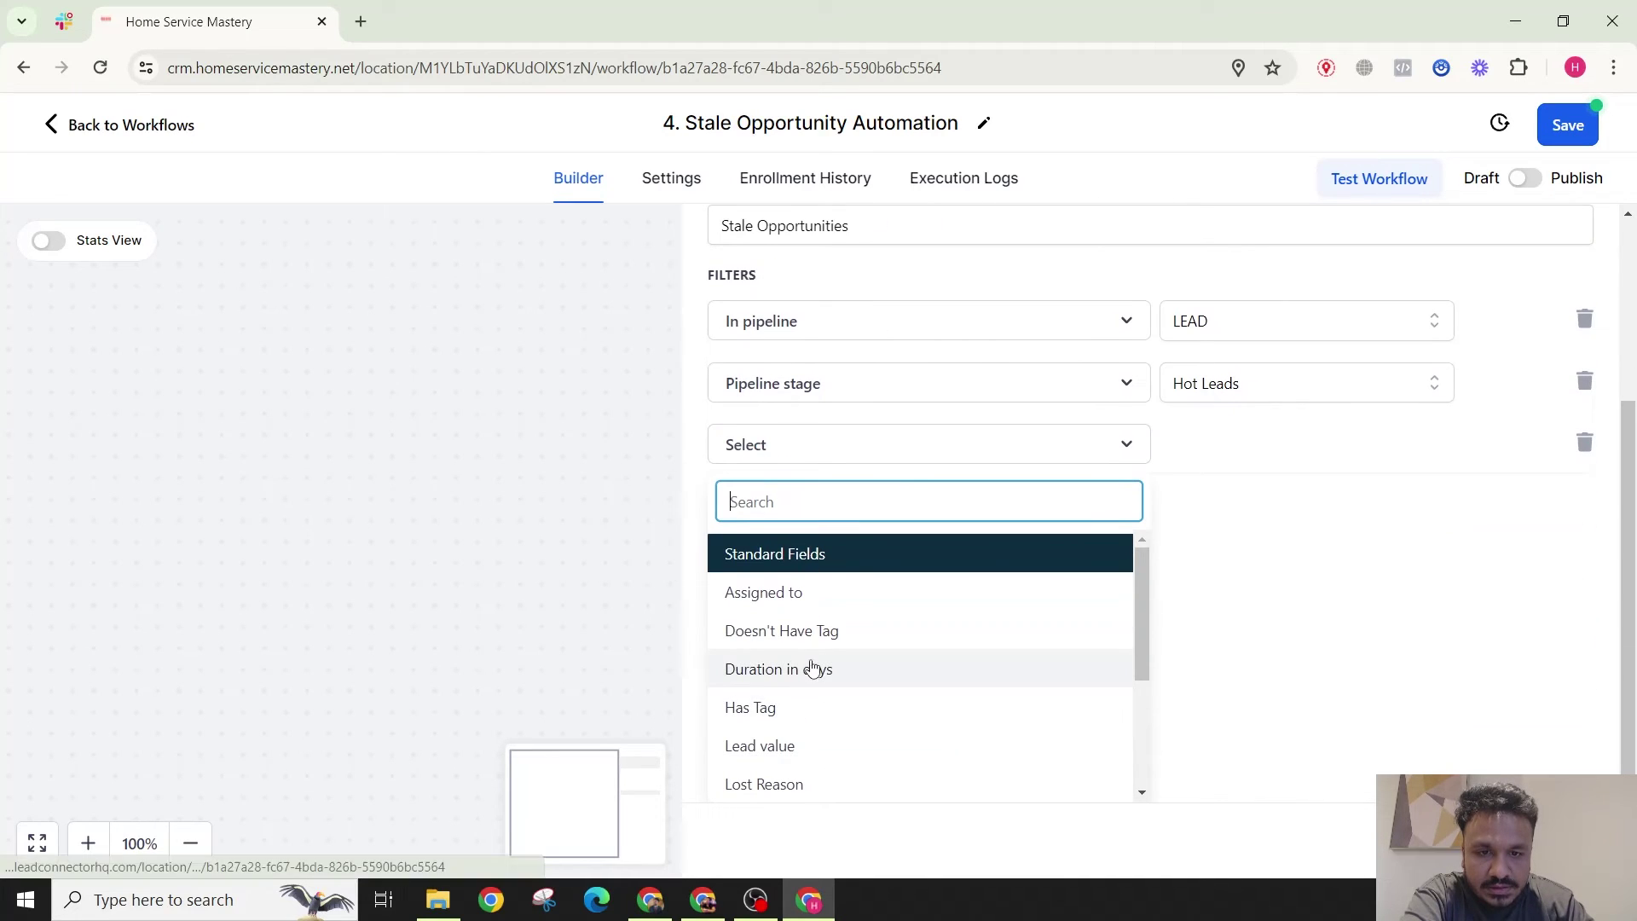
left_click(806, 671)
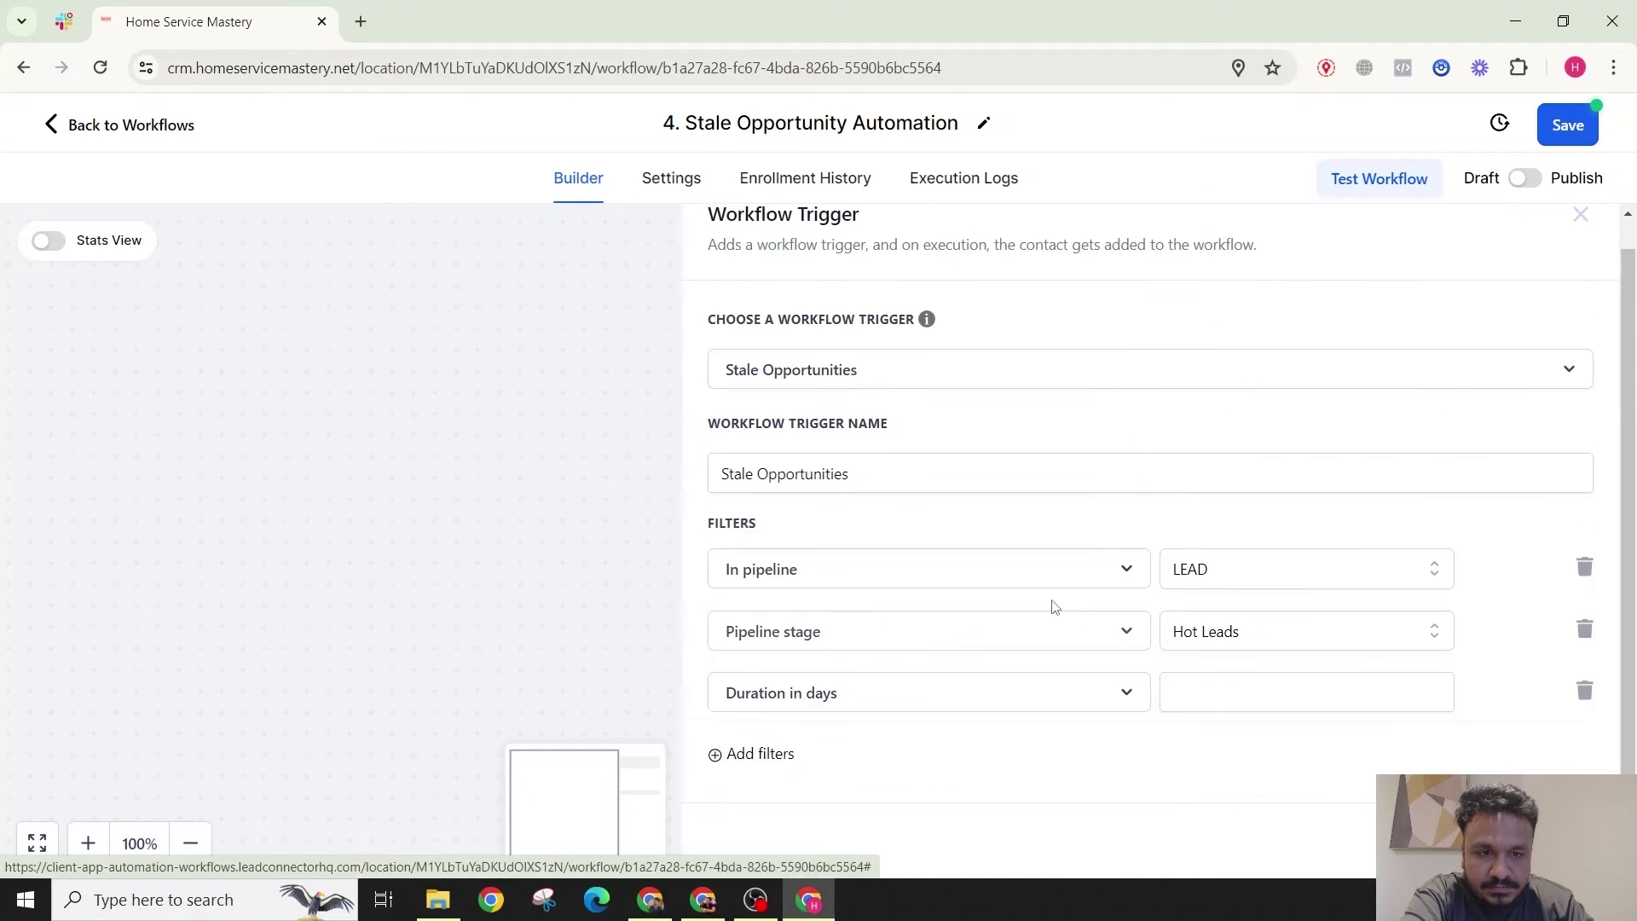
left_click(1204, 687)
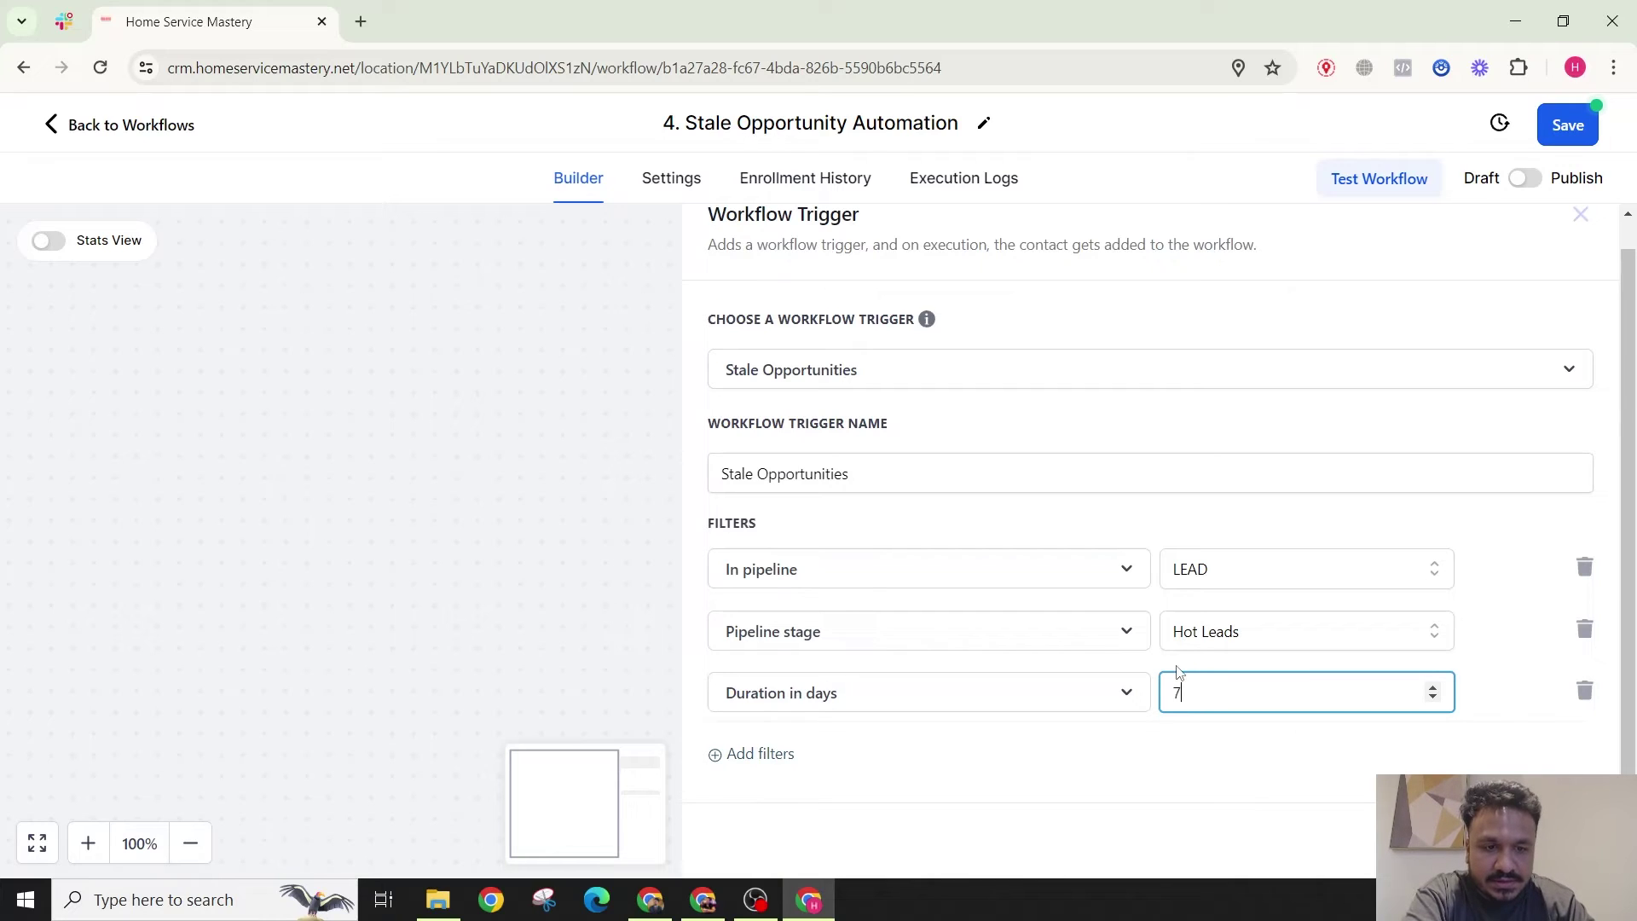
type("7")
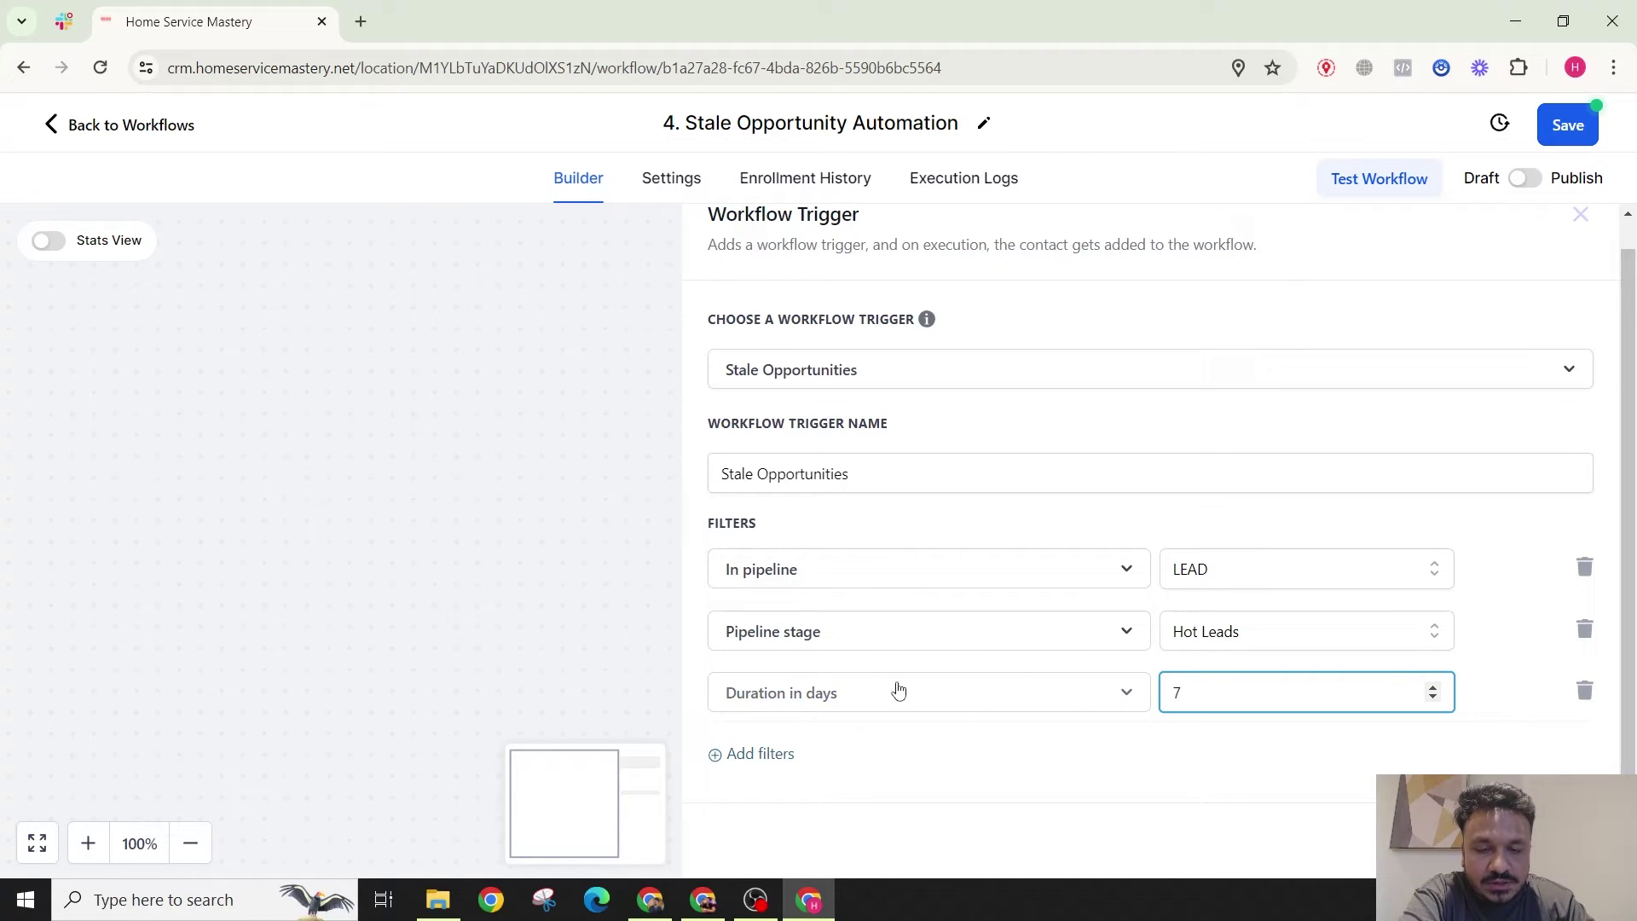
left_click(1580, 214)
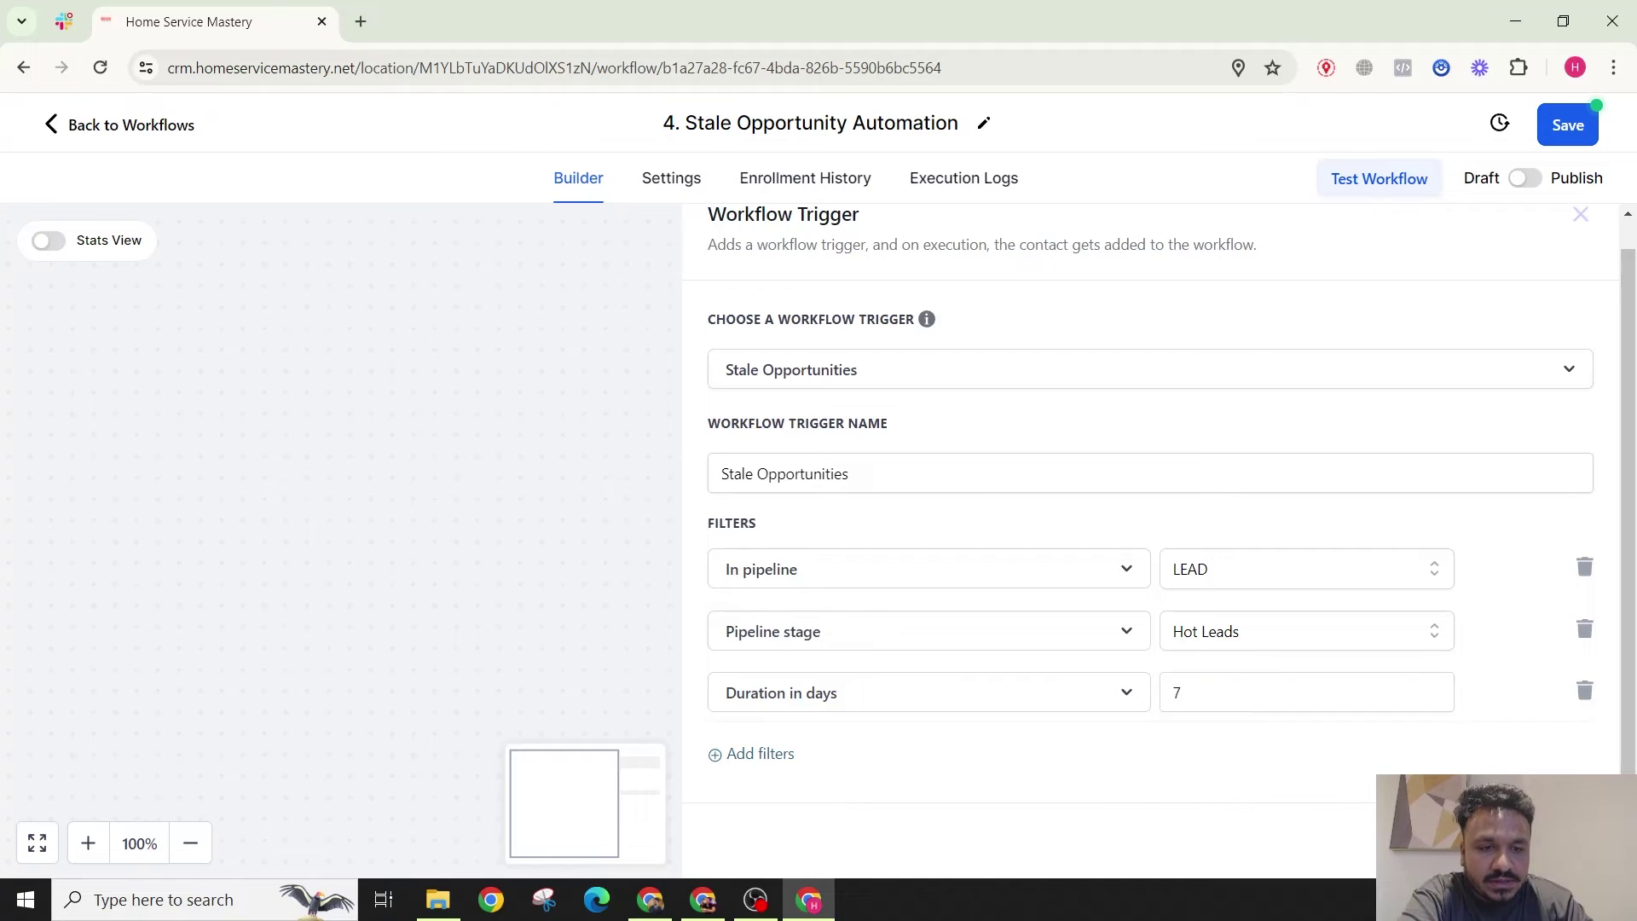
Step: Add a Create/Update Opportunity action with pipeline LEAD and stage Warm Leads
left_click(819, 441)
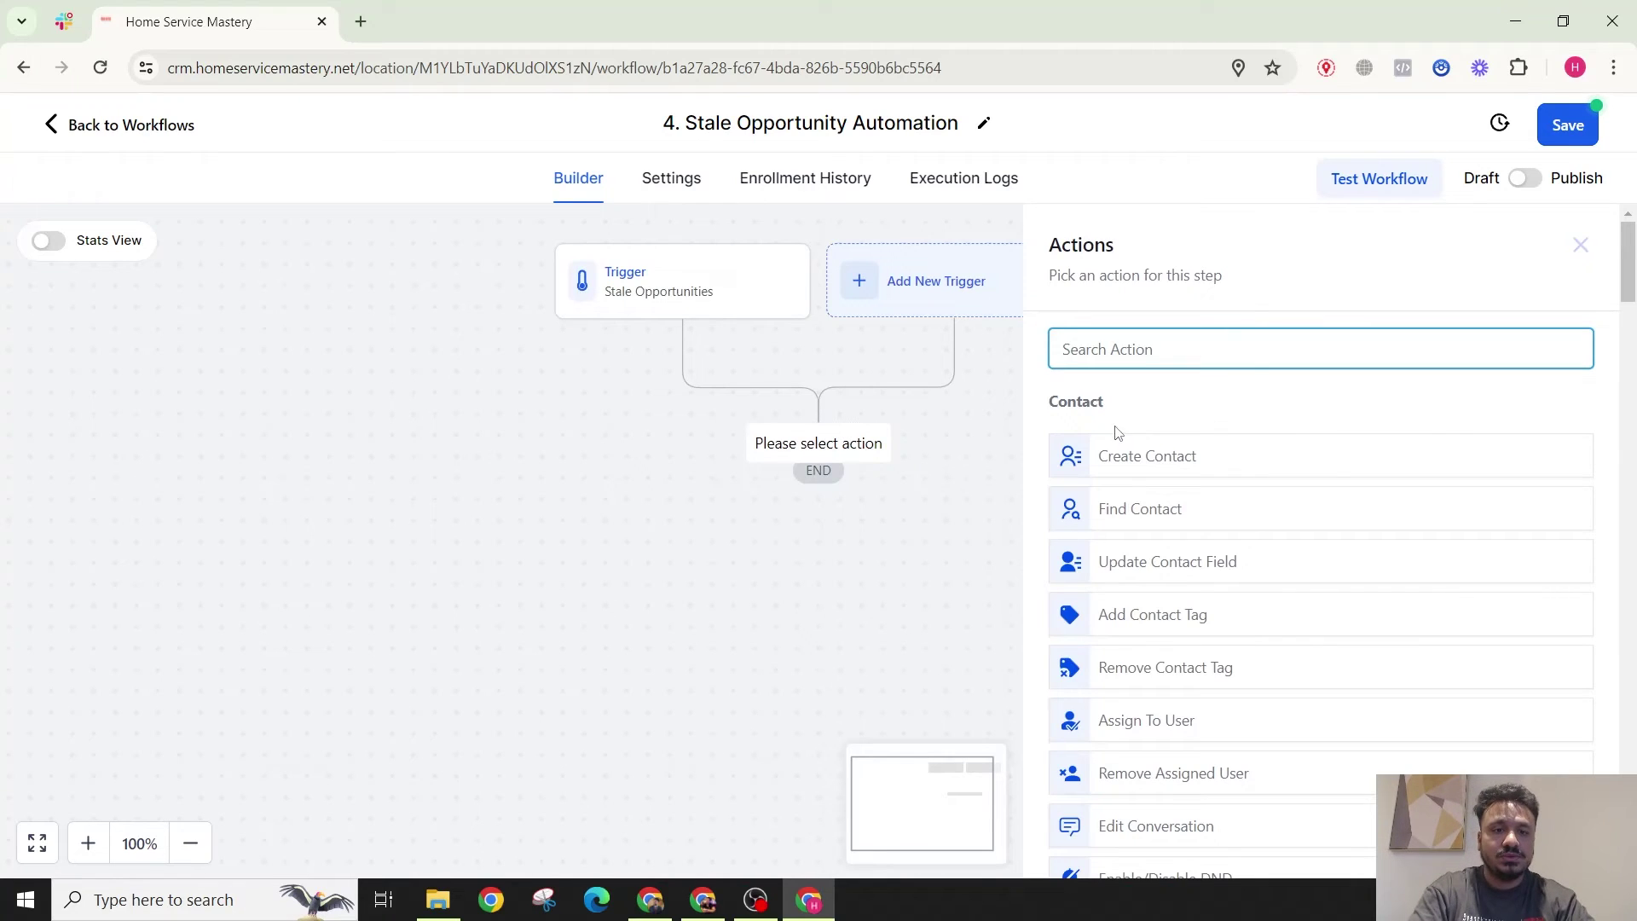
type("upda")
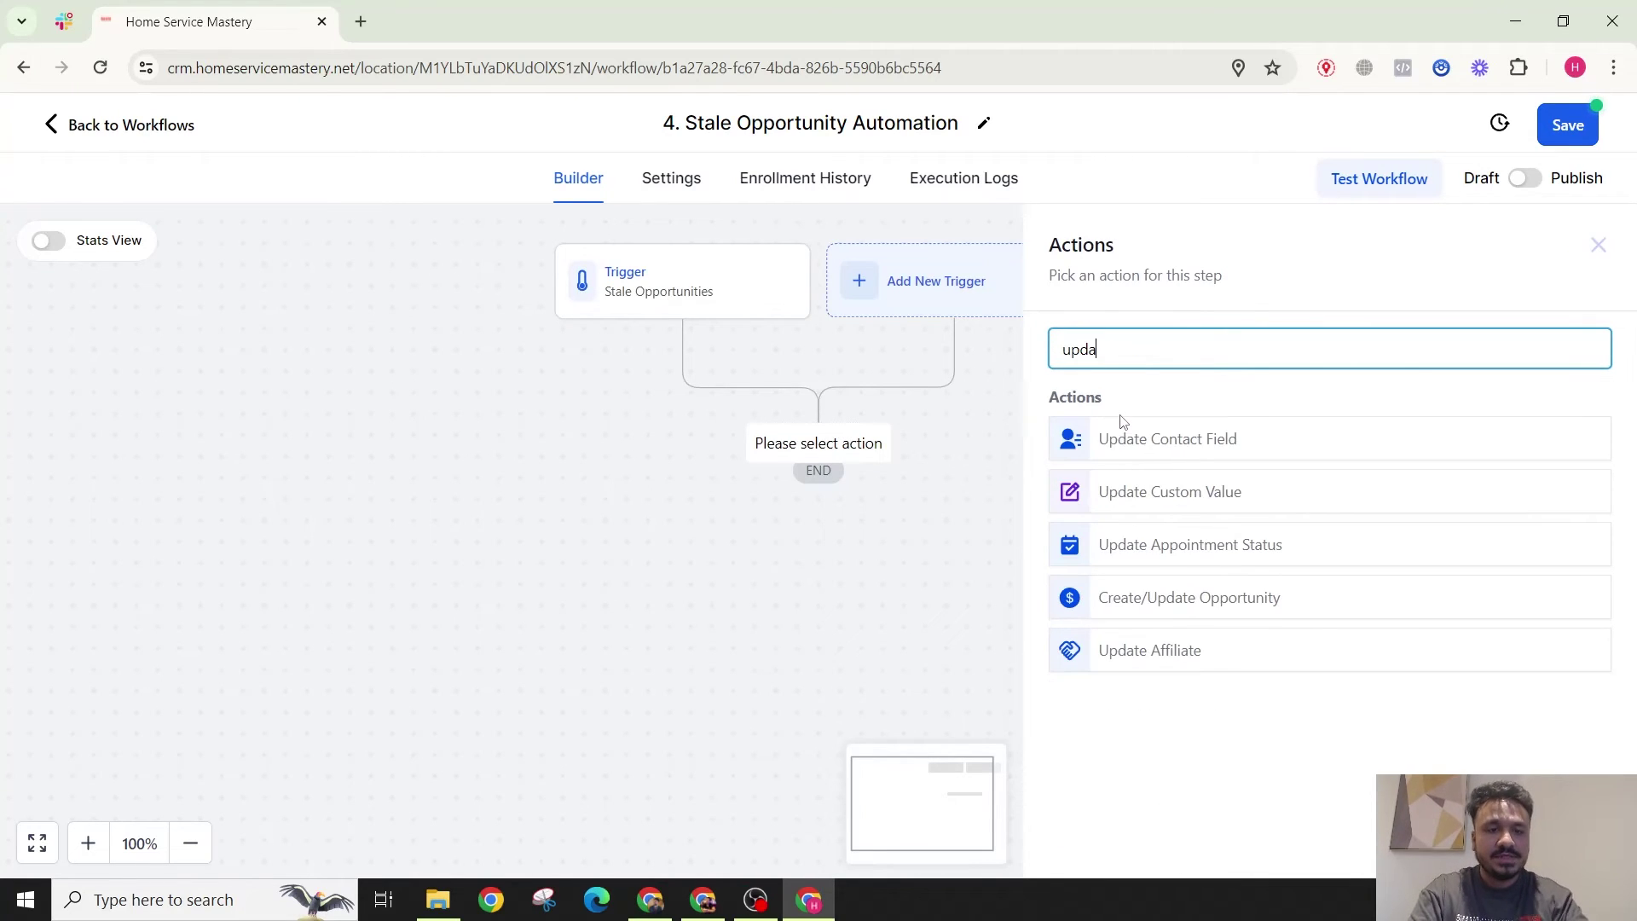
left_click(1231, 606)
left_click(1077, 482)
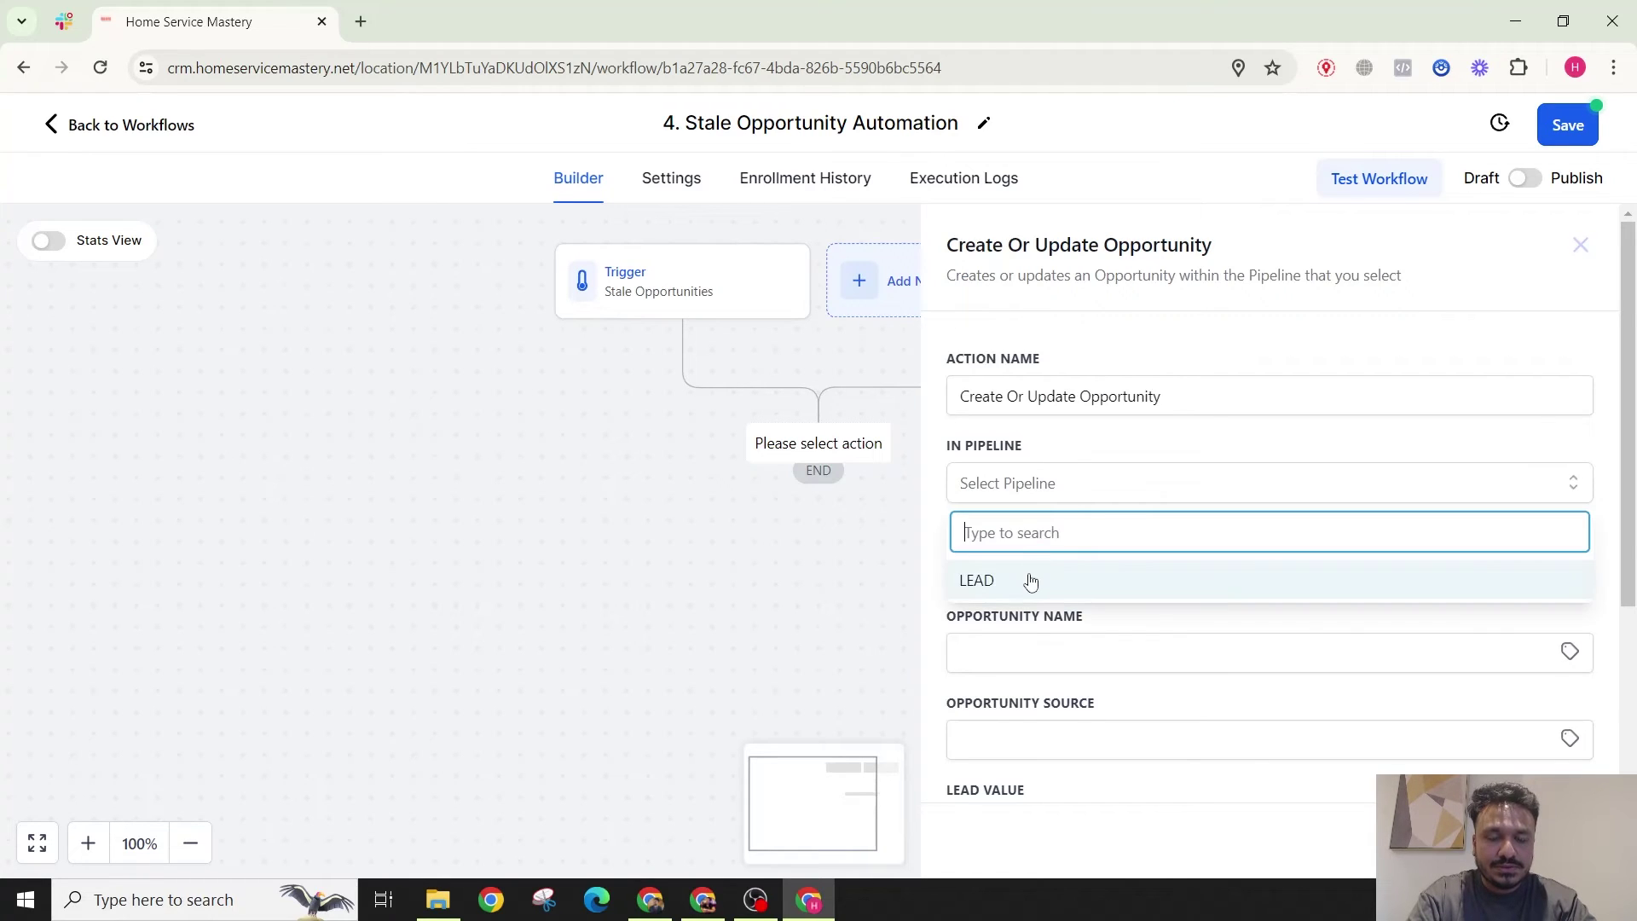
left_click(1030, 577)
left_click(1034, 566)
scroll(1027, 716, "down", 1)
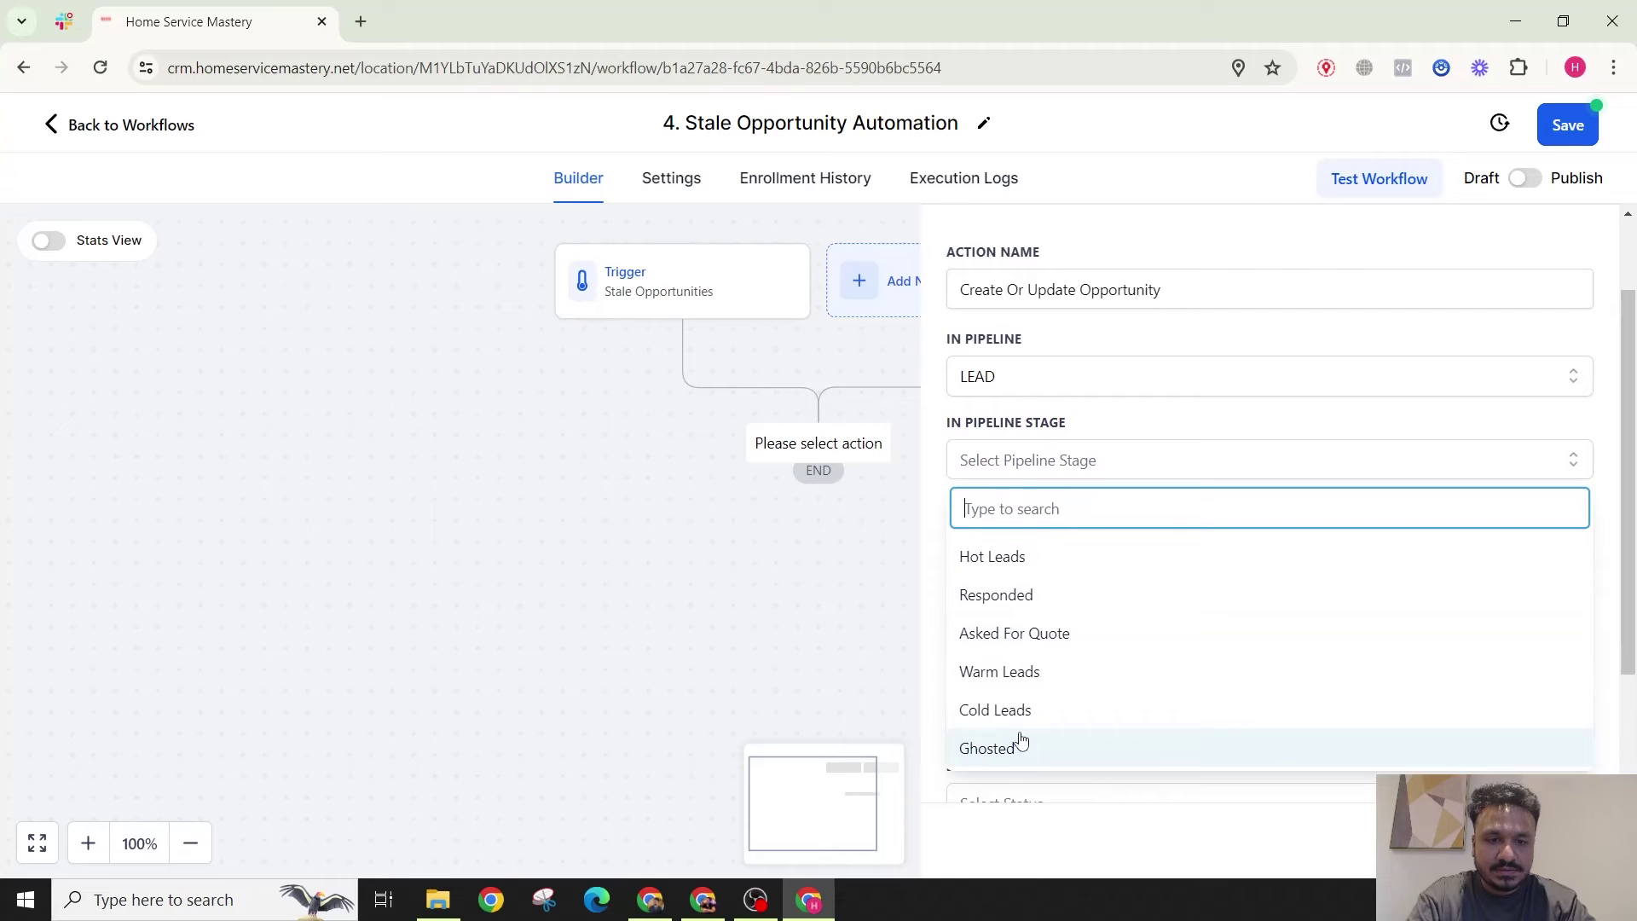
left_click(1012, 671)
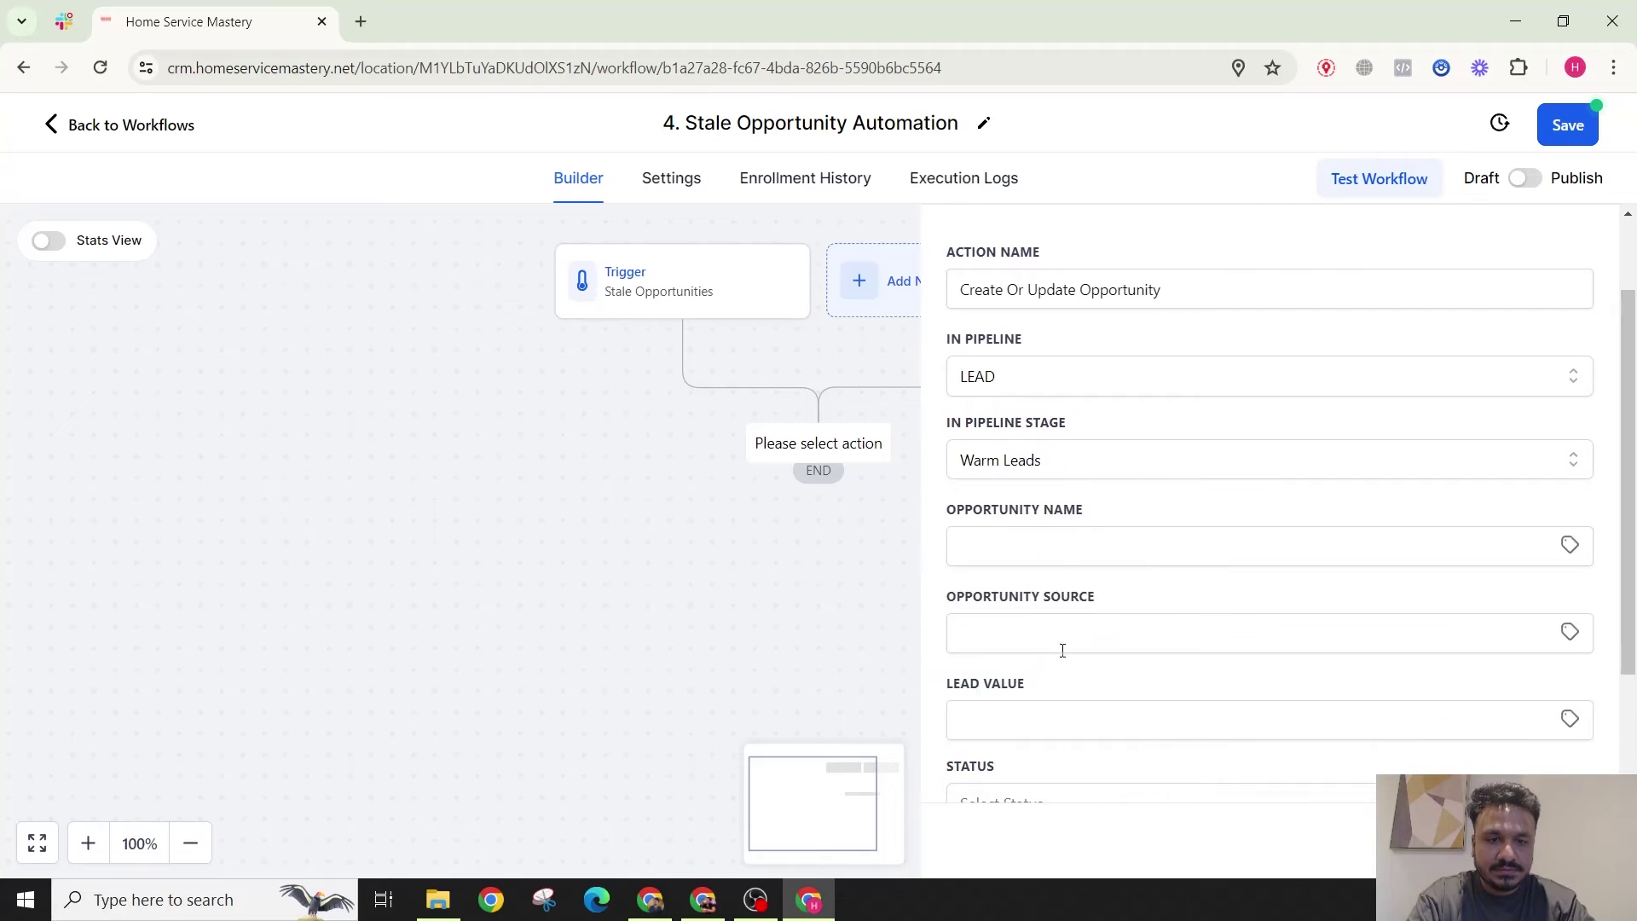
Step: Set the Opportunity Name to {{contact.name}} and save the action
left_click(1572, 545)
left_click(1484, 612)
left_click(1470, 615)
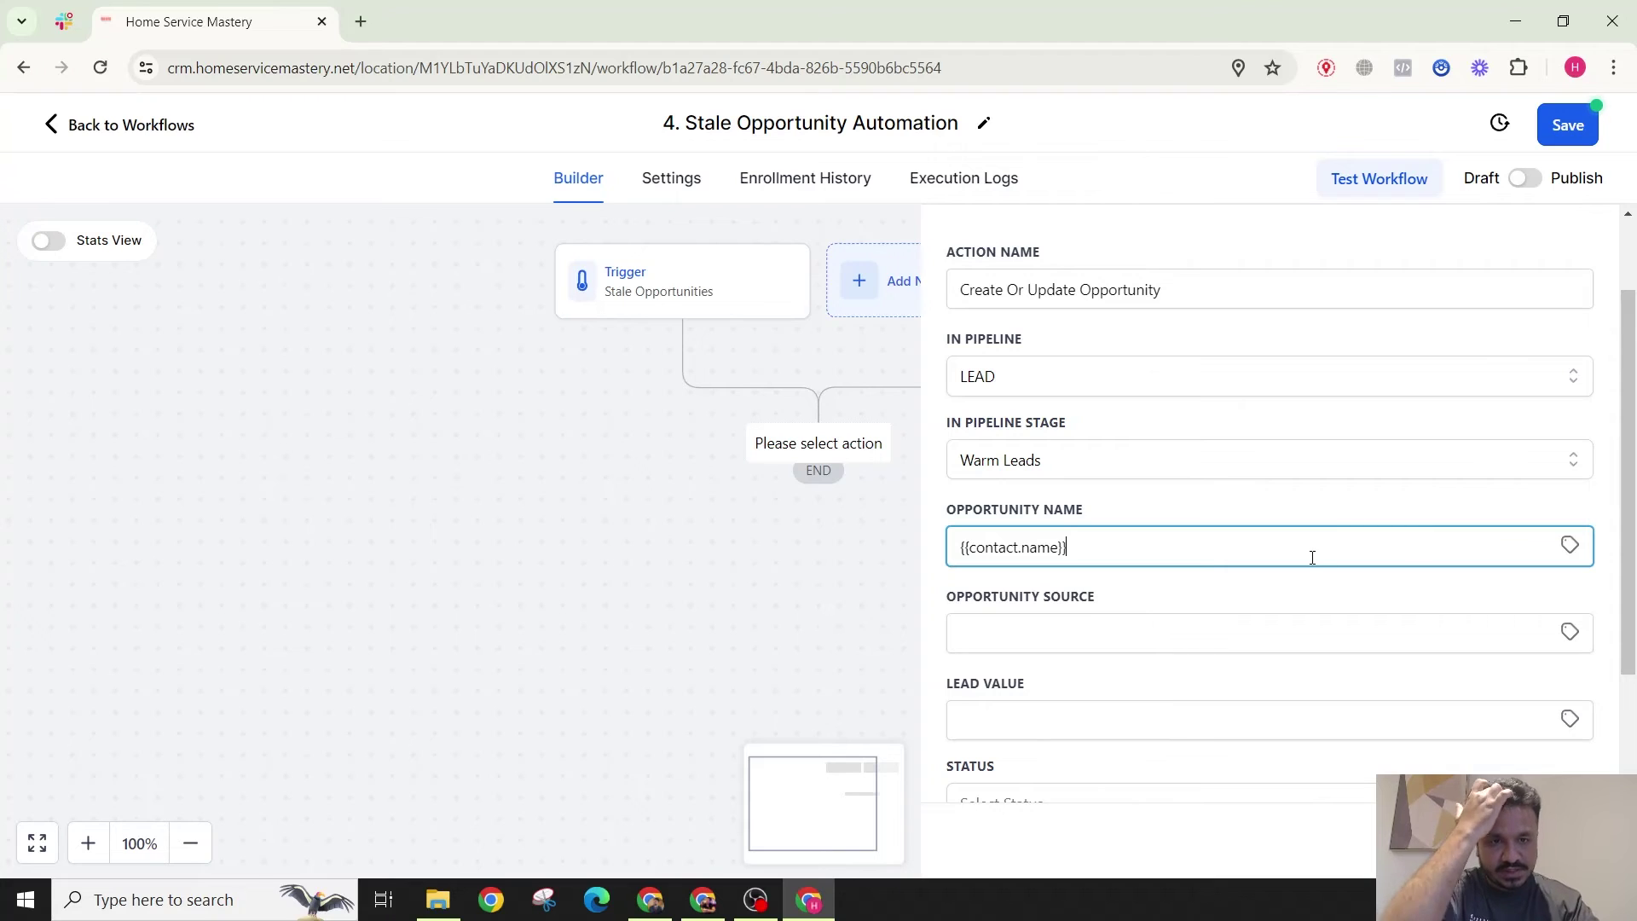
scroll(1309, 554, "down", 2)
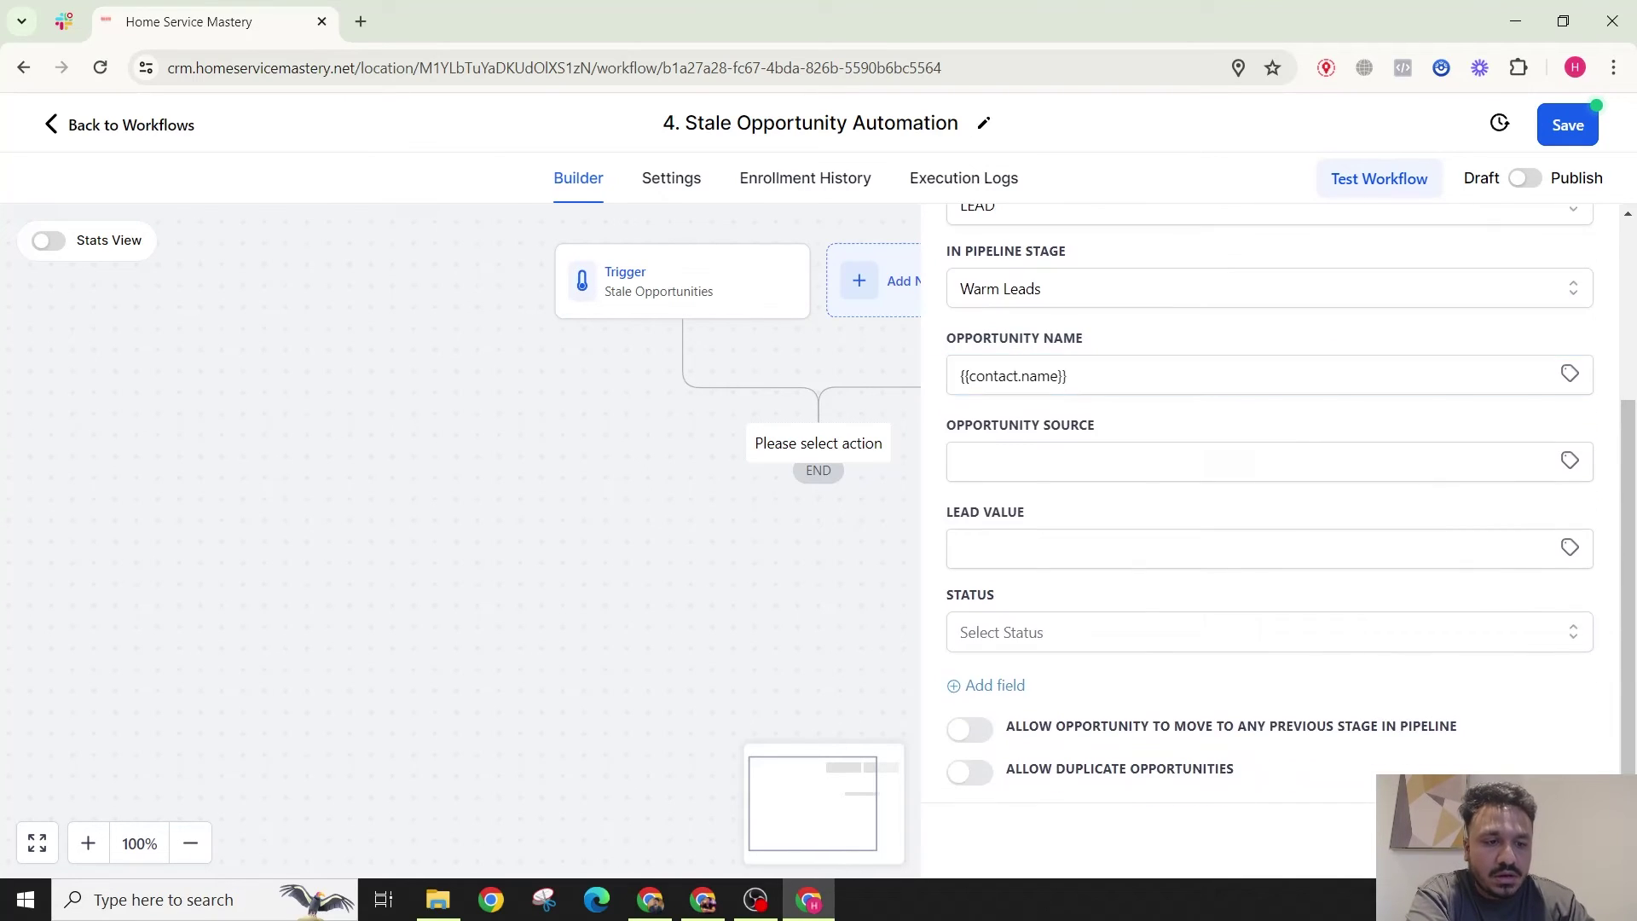
left_click(1574, 121)
Step: Publish and save the workflow, renaming it '4. Stale Opportunity Automation 1'
left_click(1522, 179)
left_click(1565, 125)
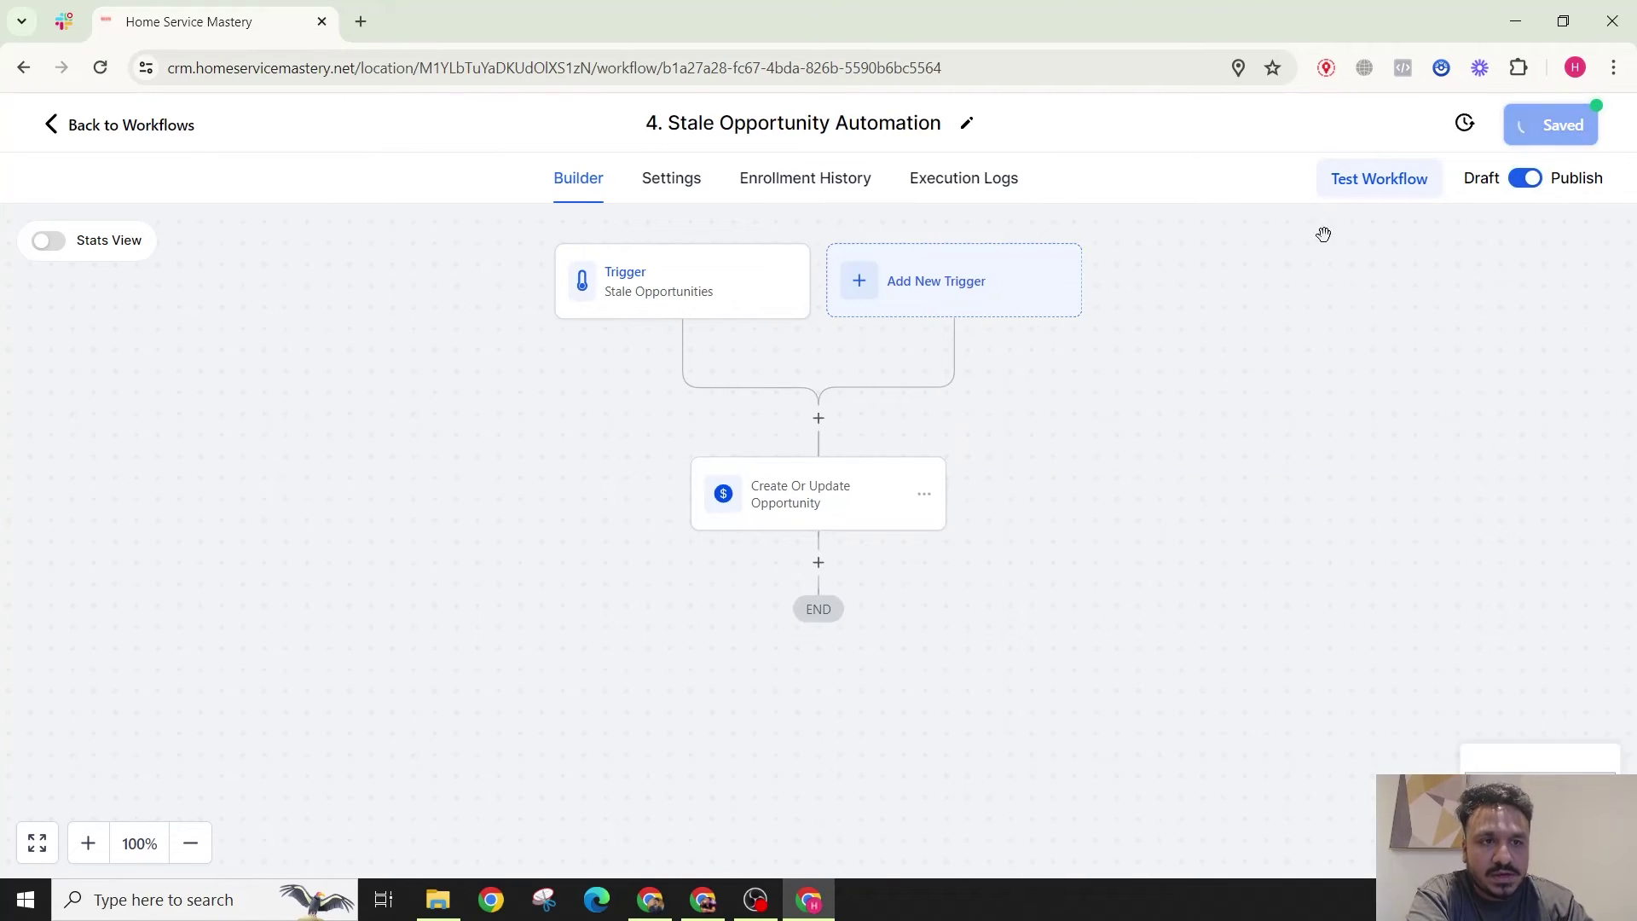
left_click(958, 121)
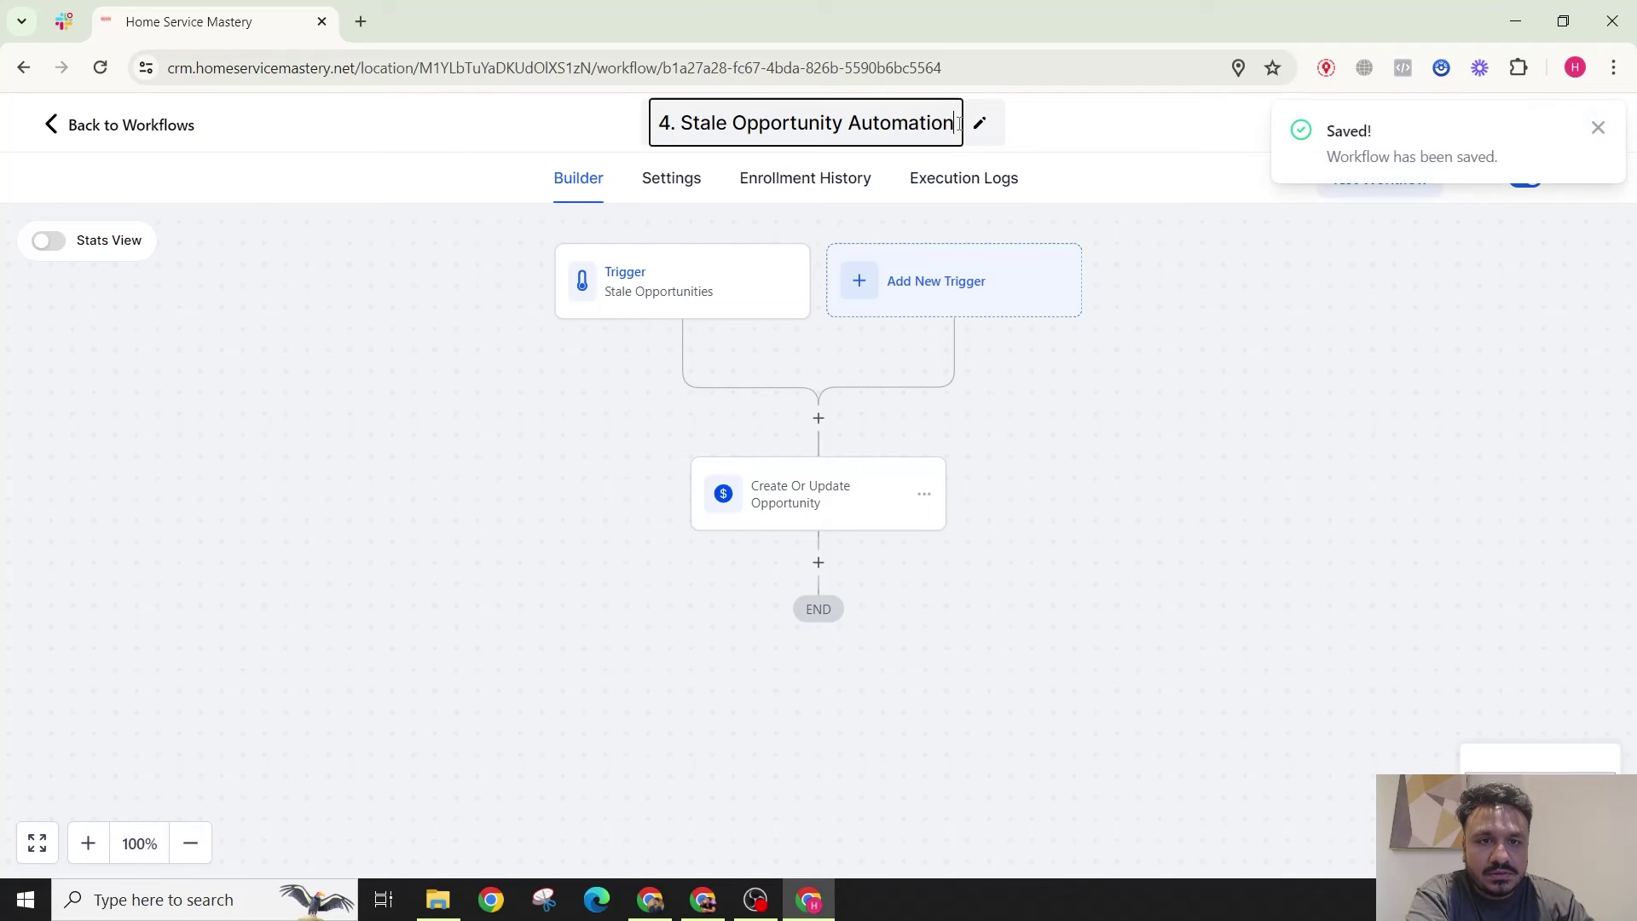
type("1")
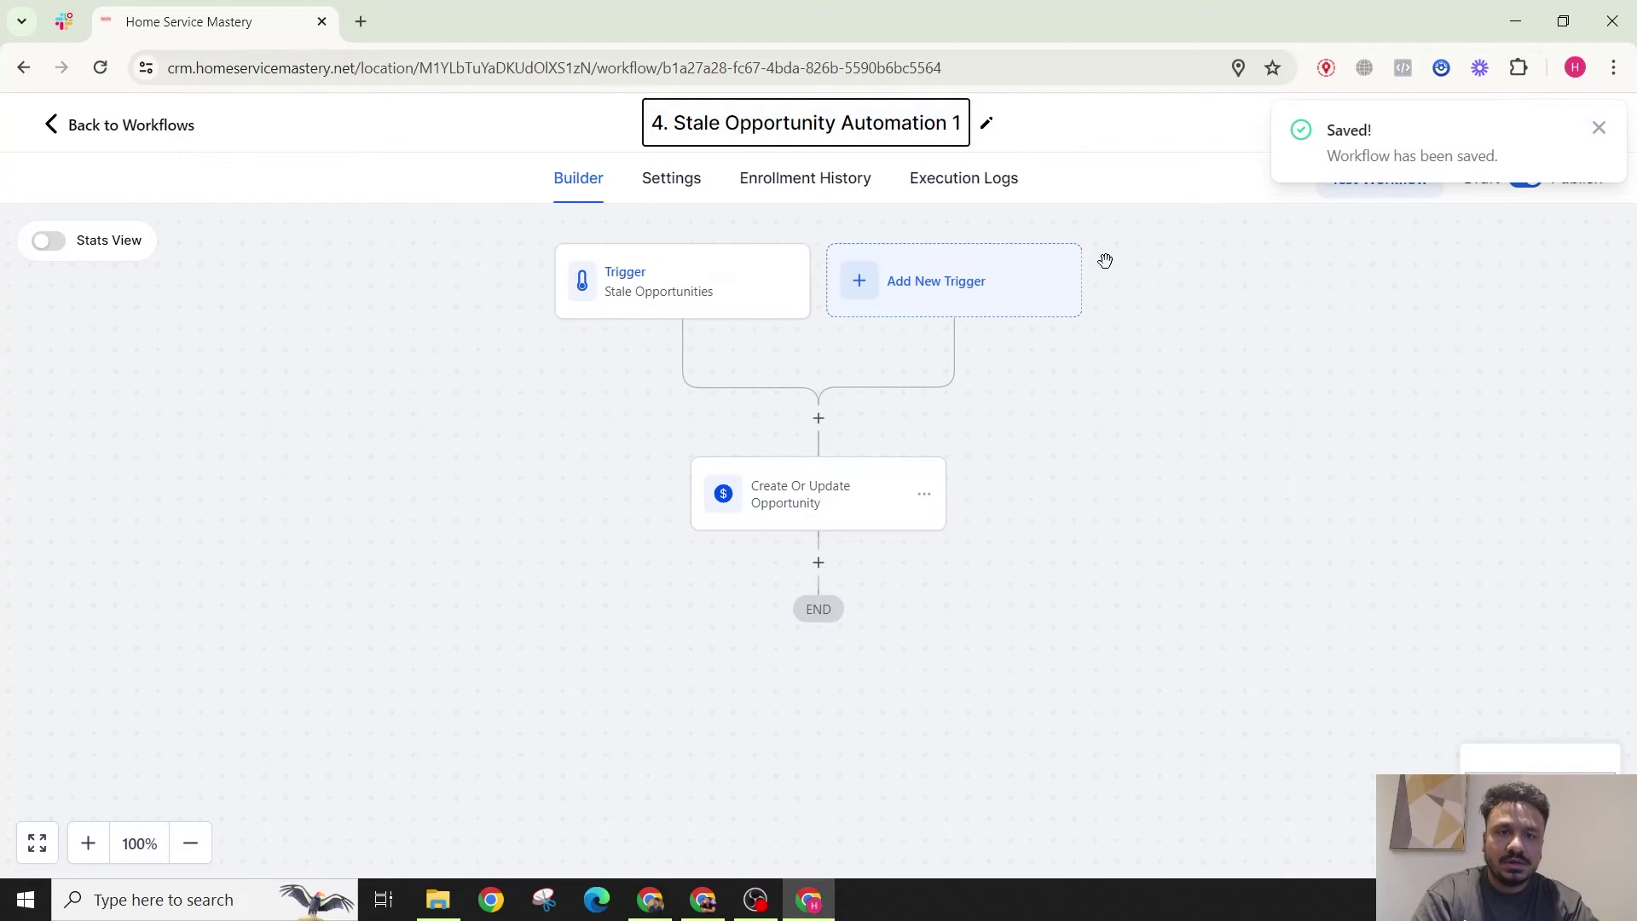
left_click(1164, 298)
Step: Save the renamed workflow and return to the Workflow List
left_click(1599, 128)
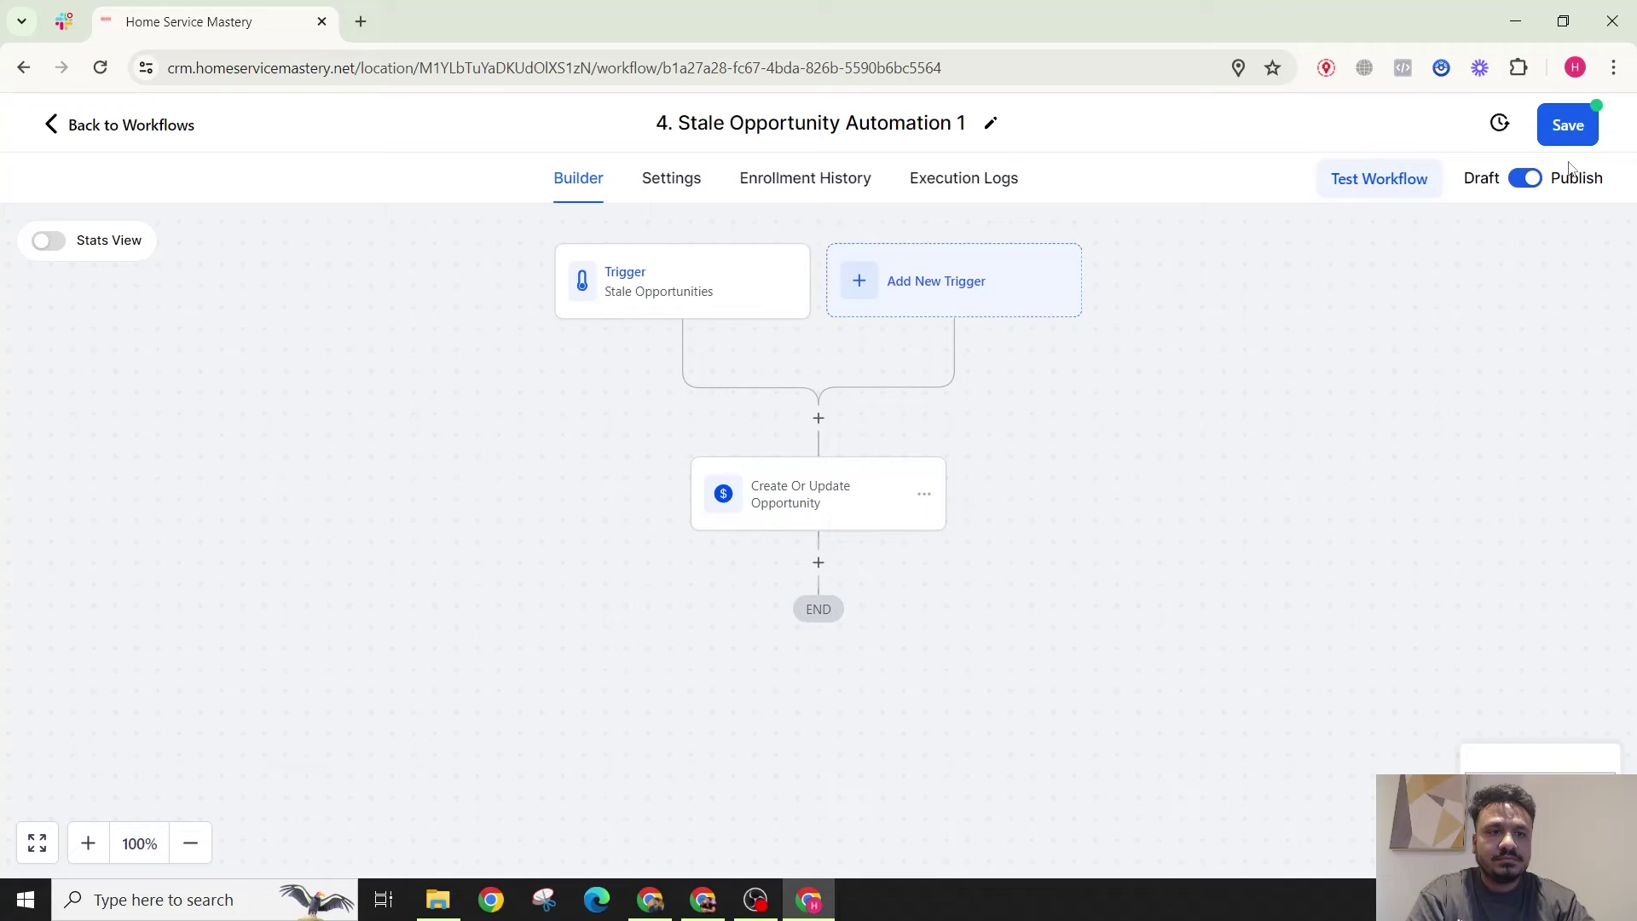
left_click(1564, 125)
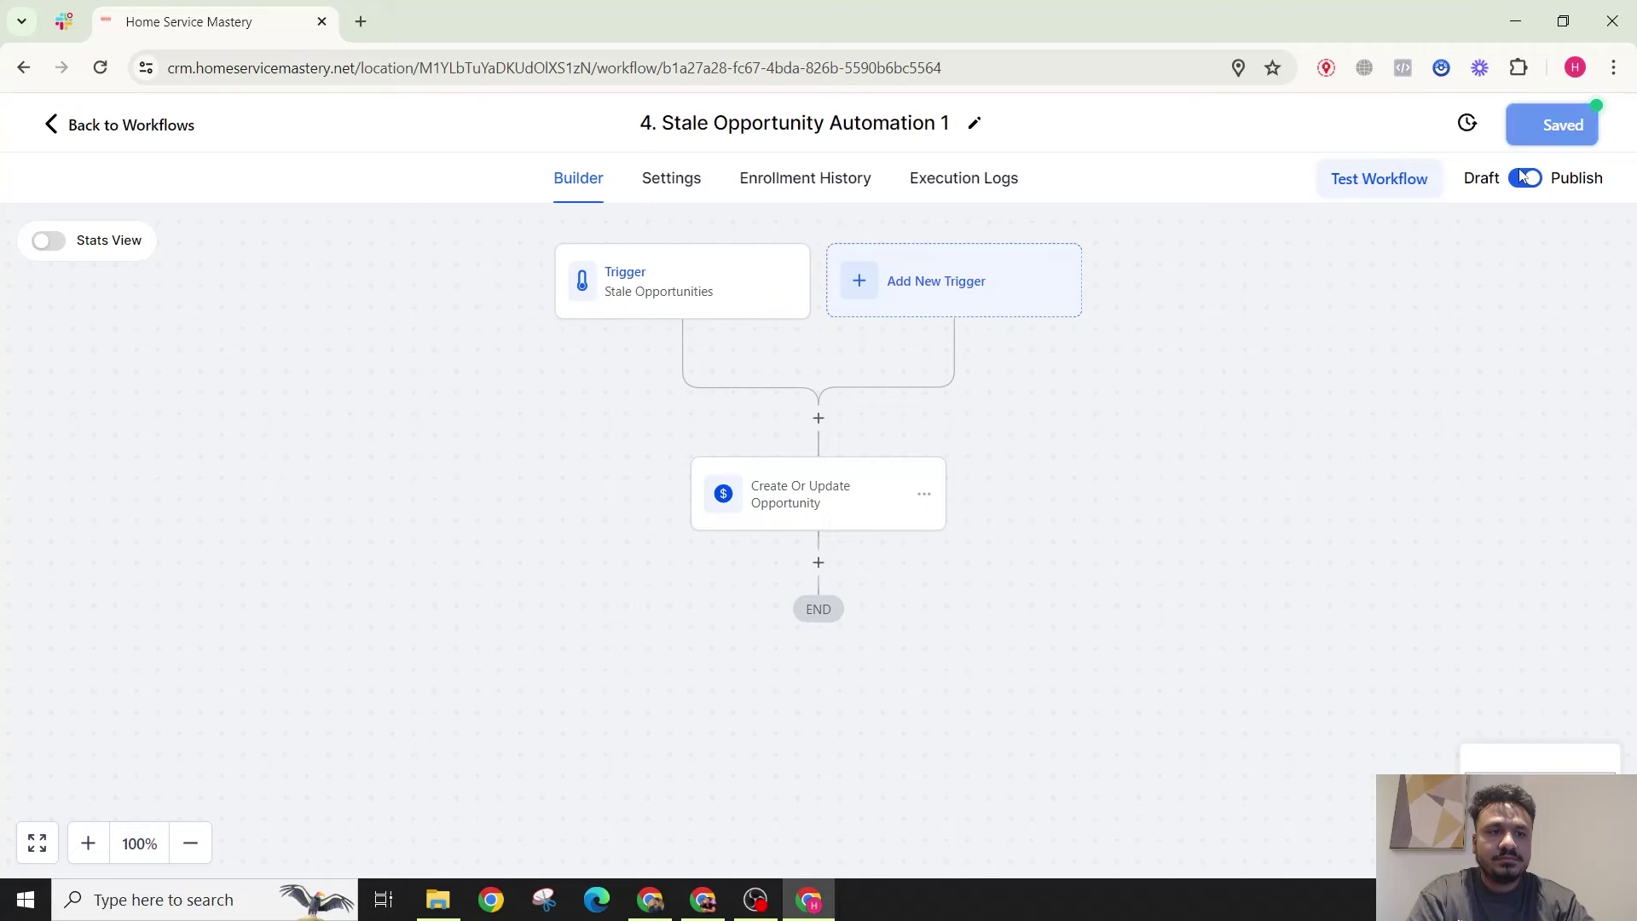
left_click(120, 124)
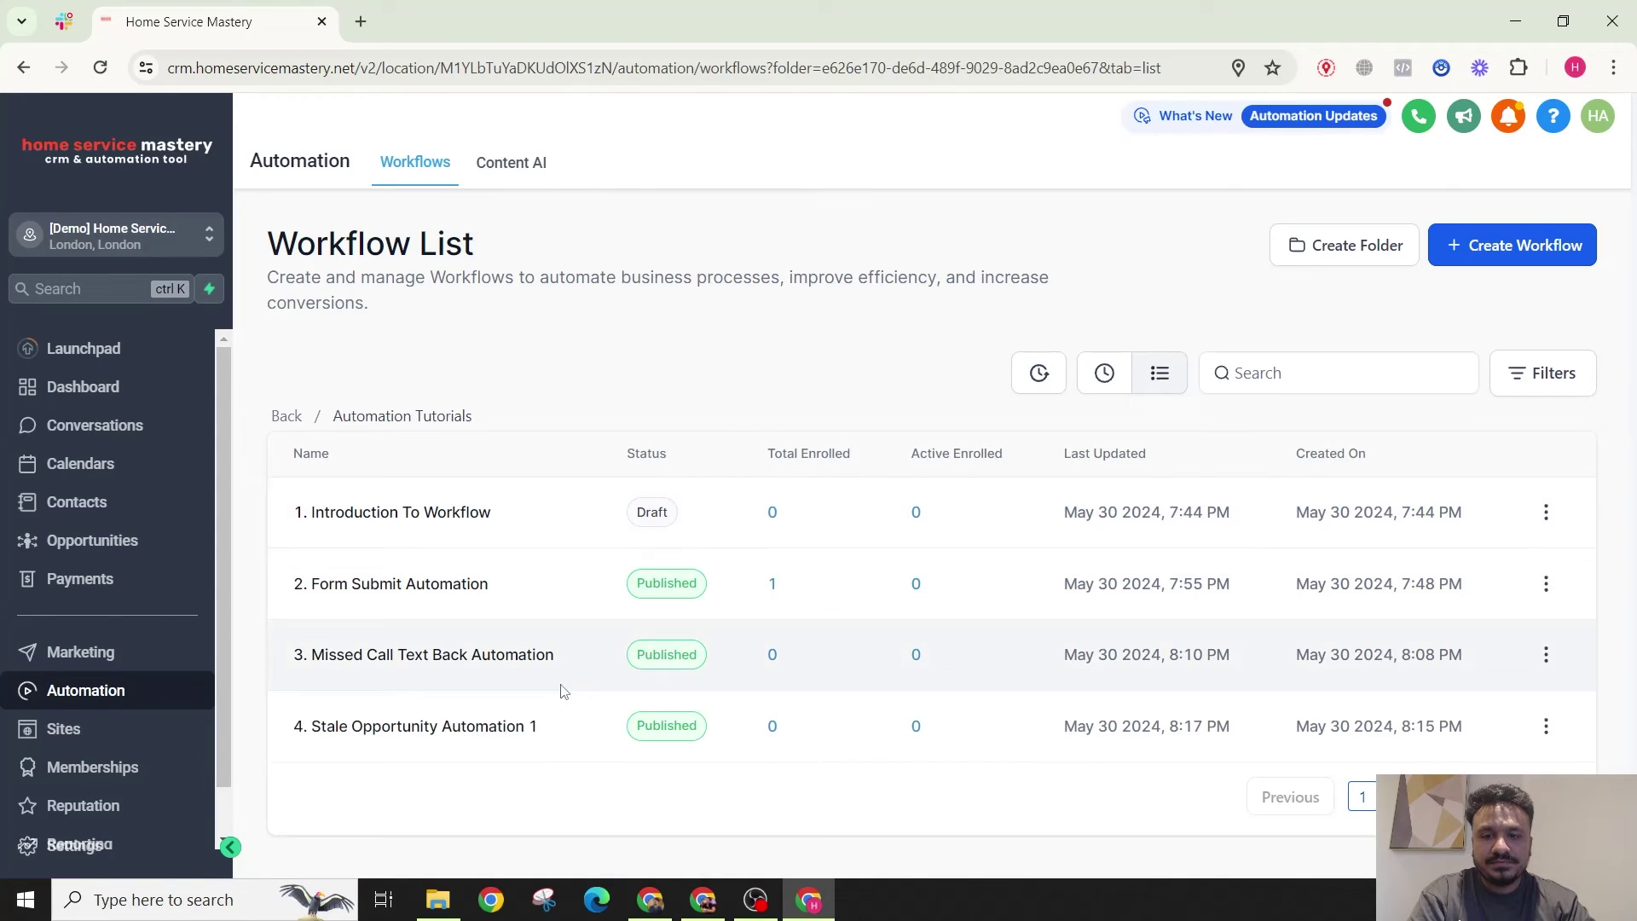
Step: Start a workflow from scratch and replace its default name with '4. Stale Opportunity Automation 2'
left_click(1497, 248)
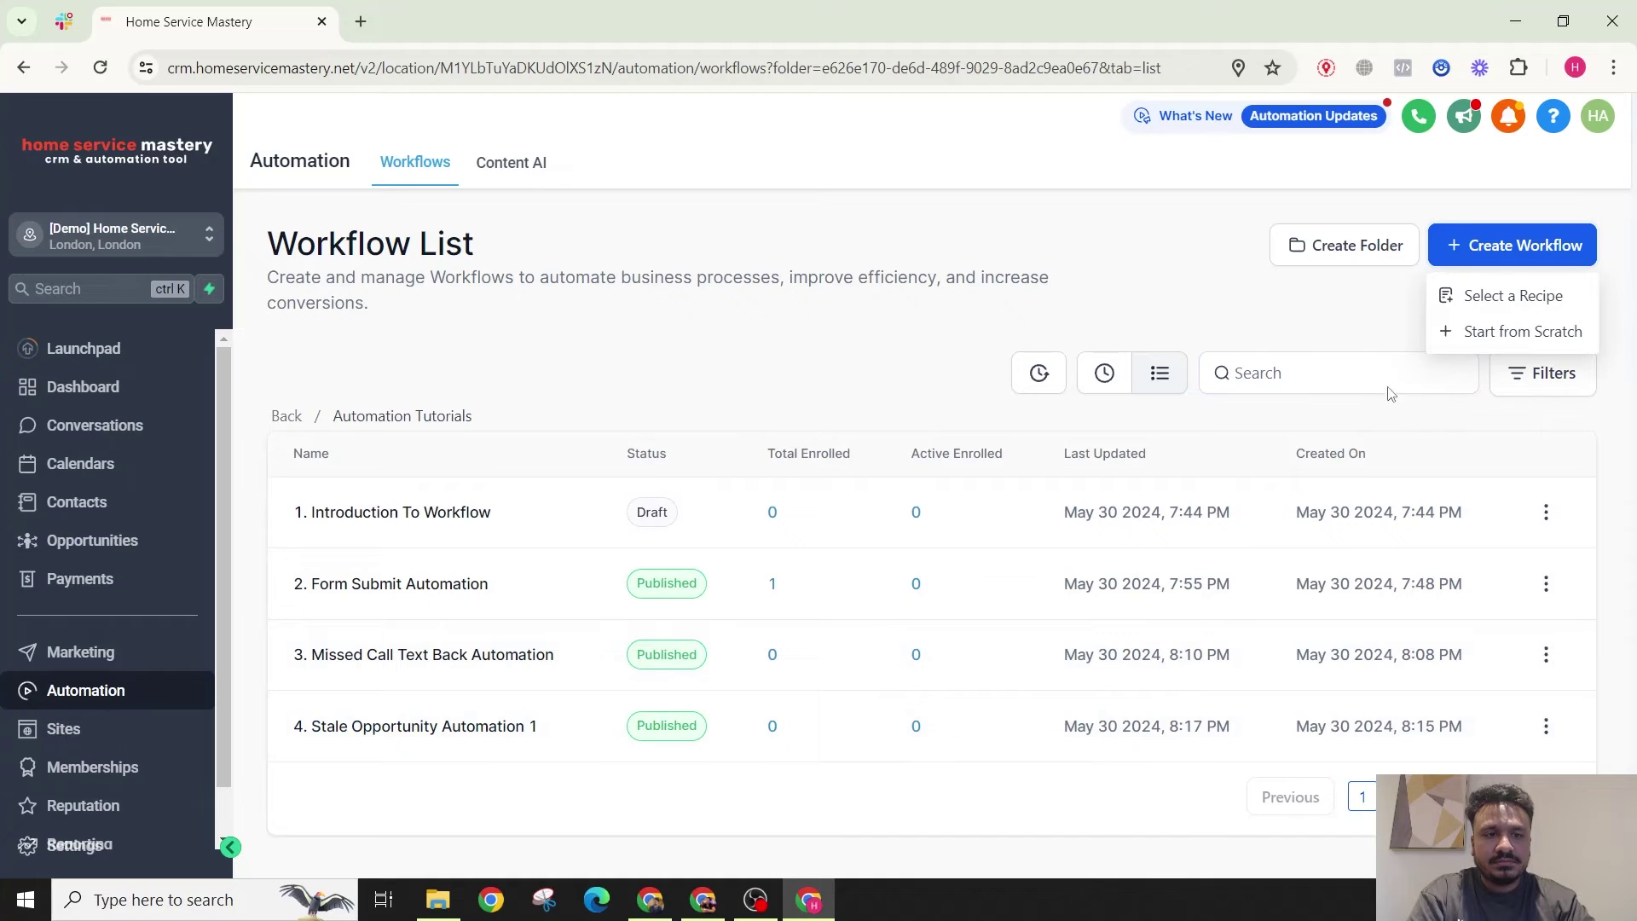
left_click(1488, 336)
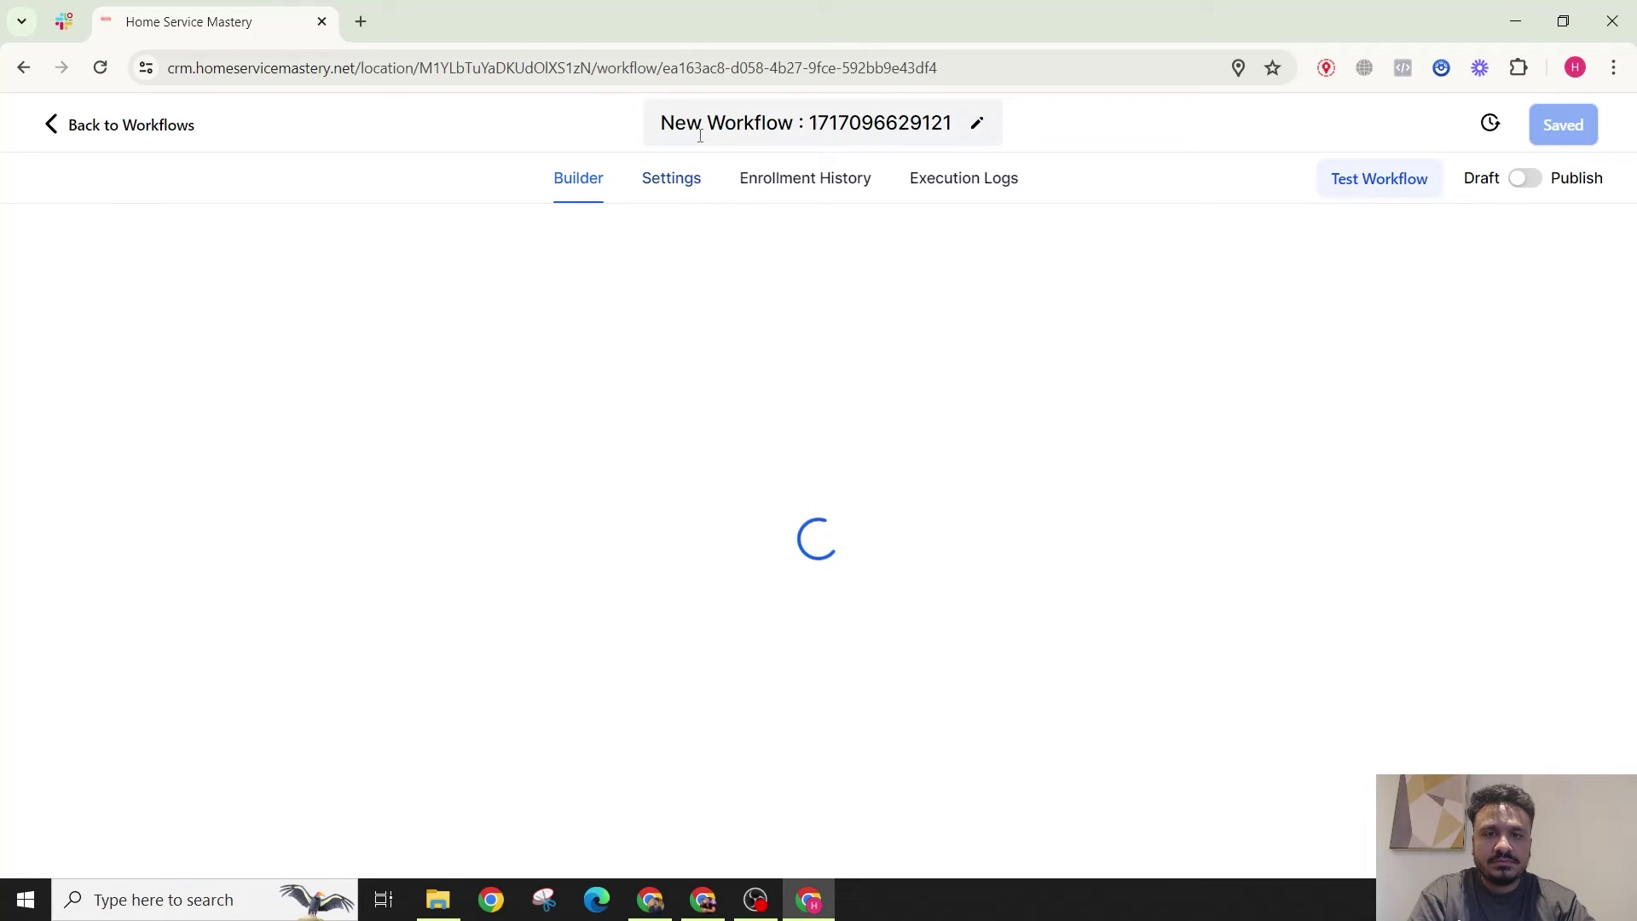
left_click(700, 128)
key("ctrl+a")
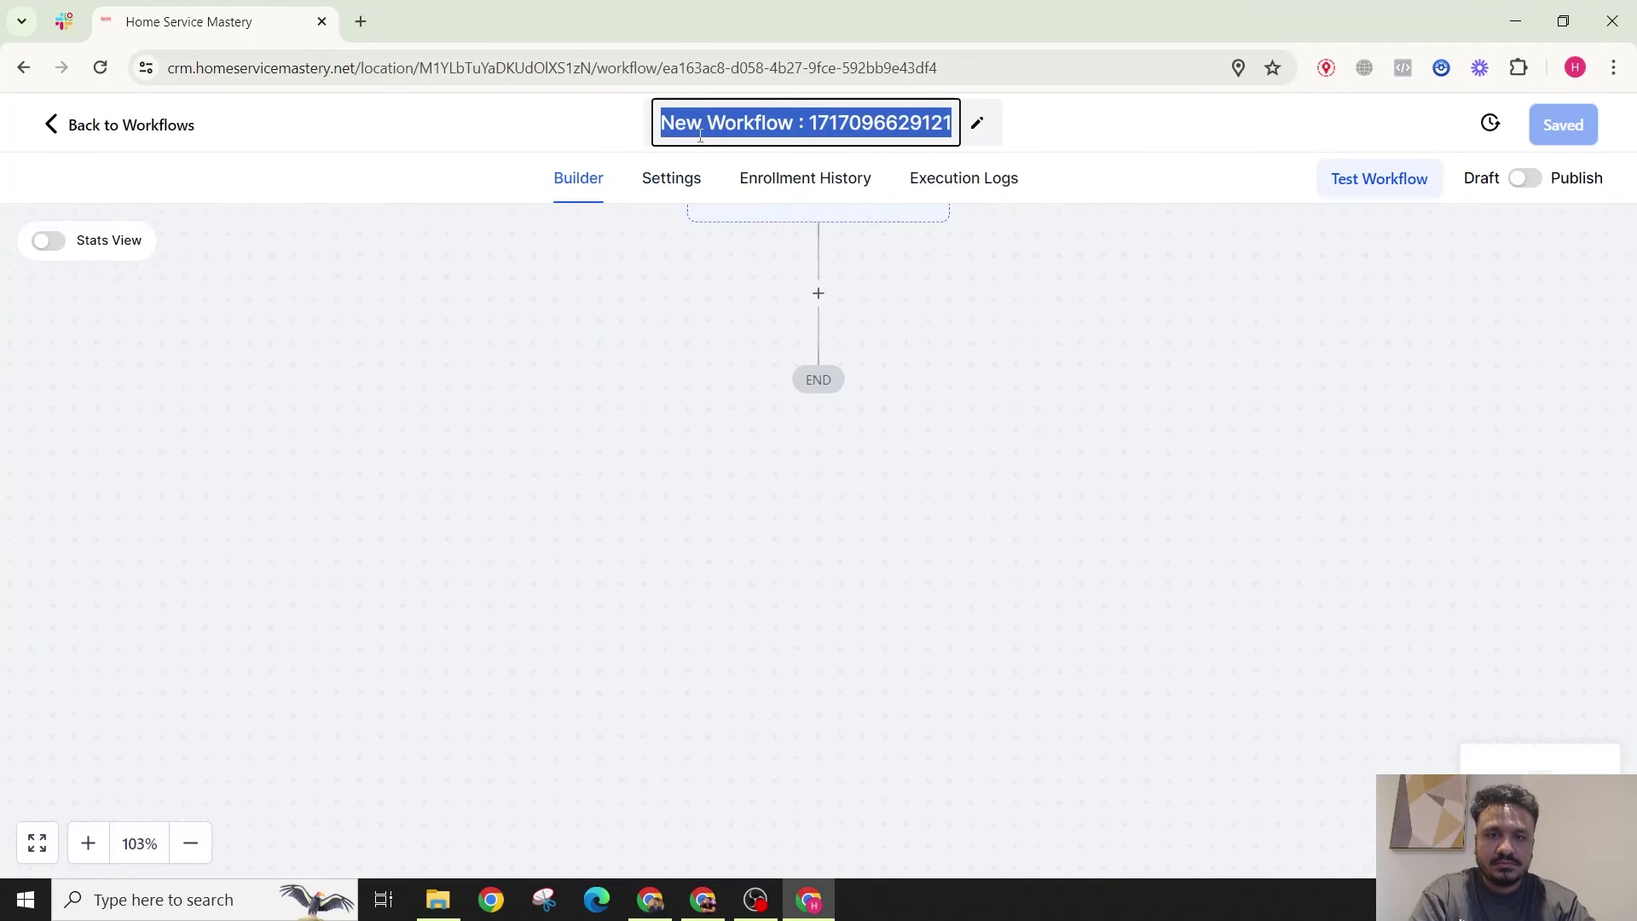
type("4. Stale ")
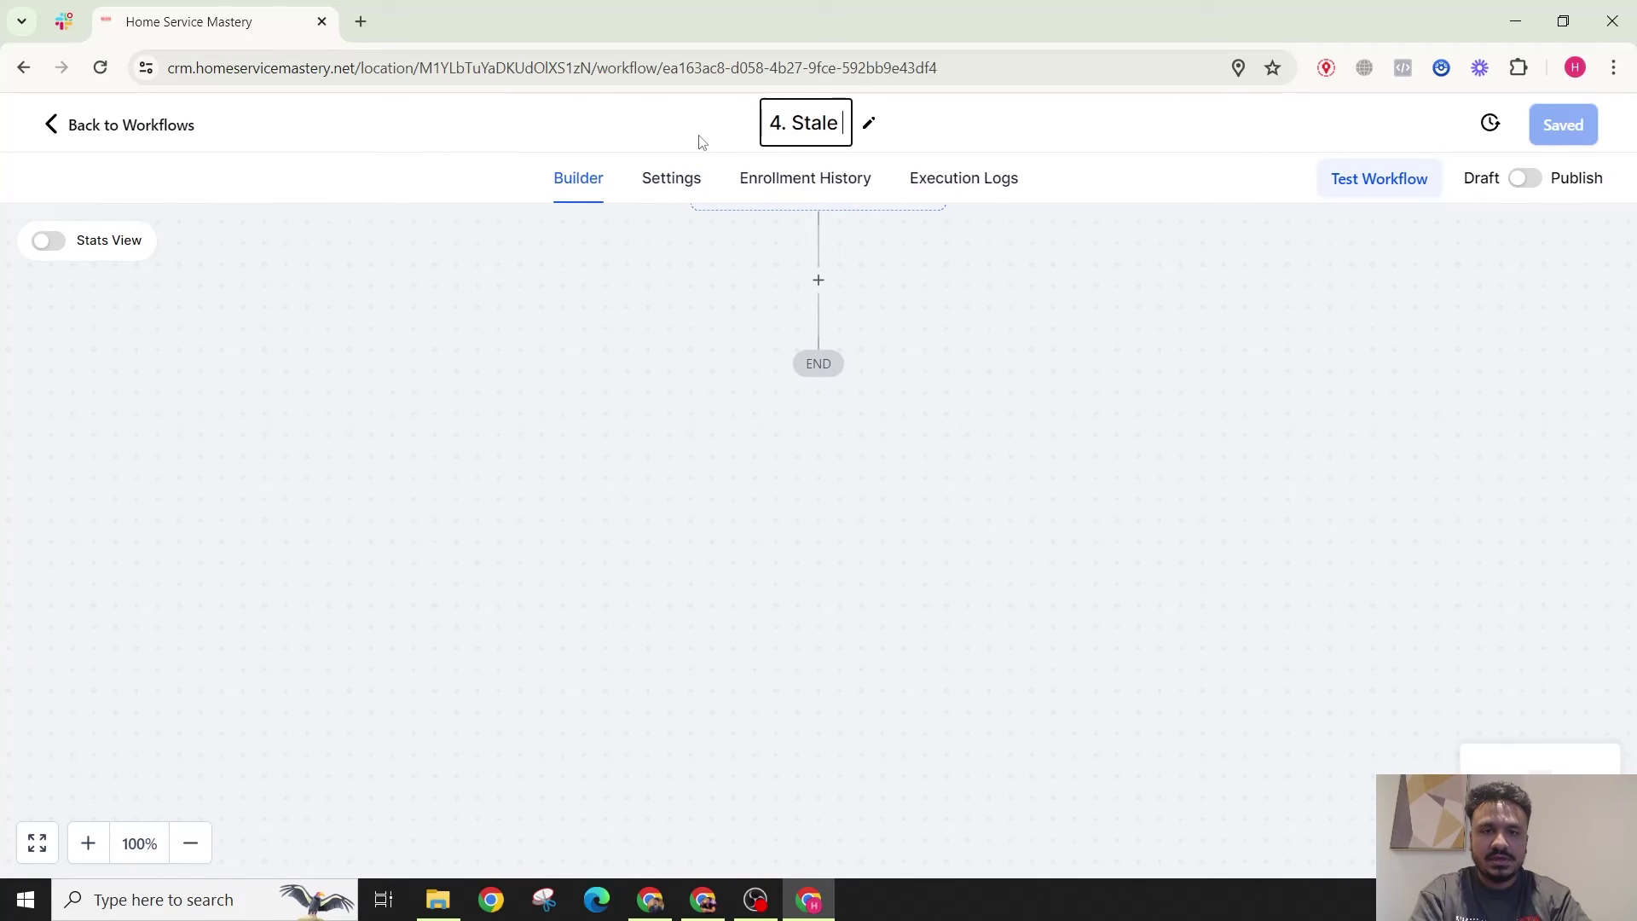
type("Opportunity Automation 2")
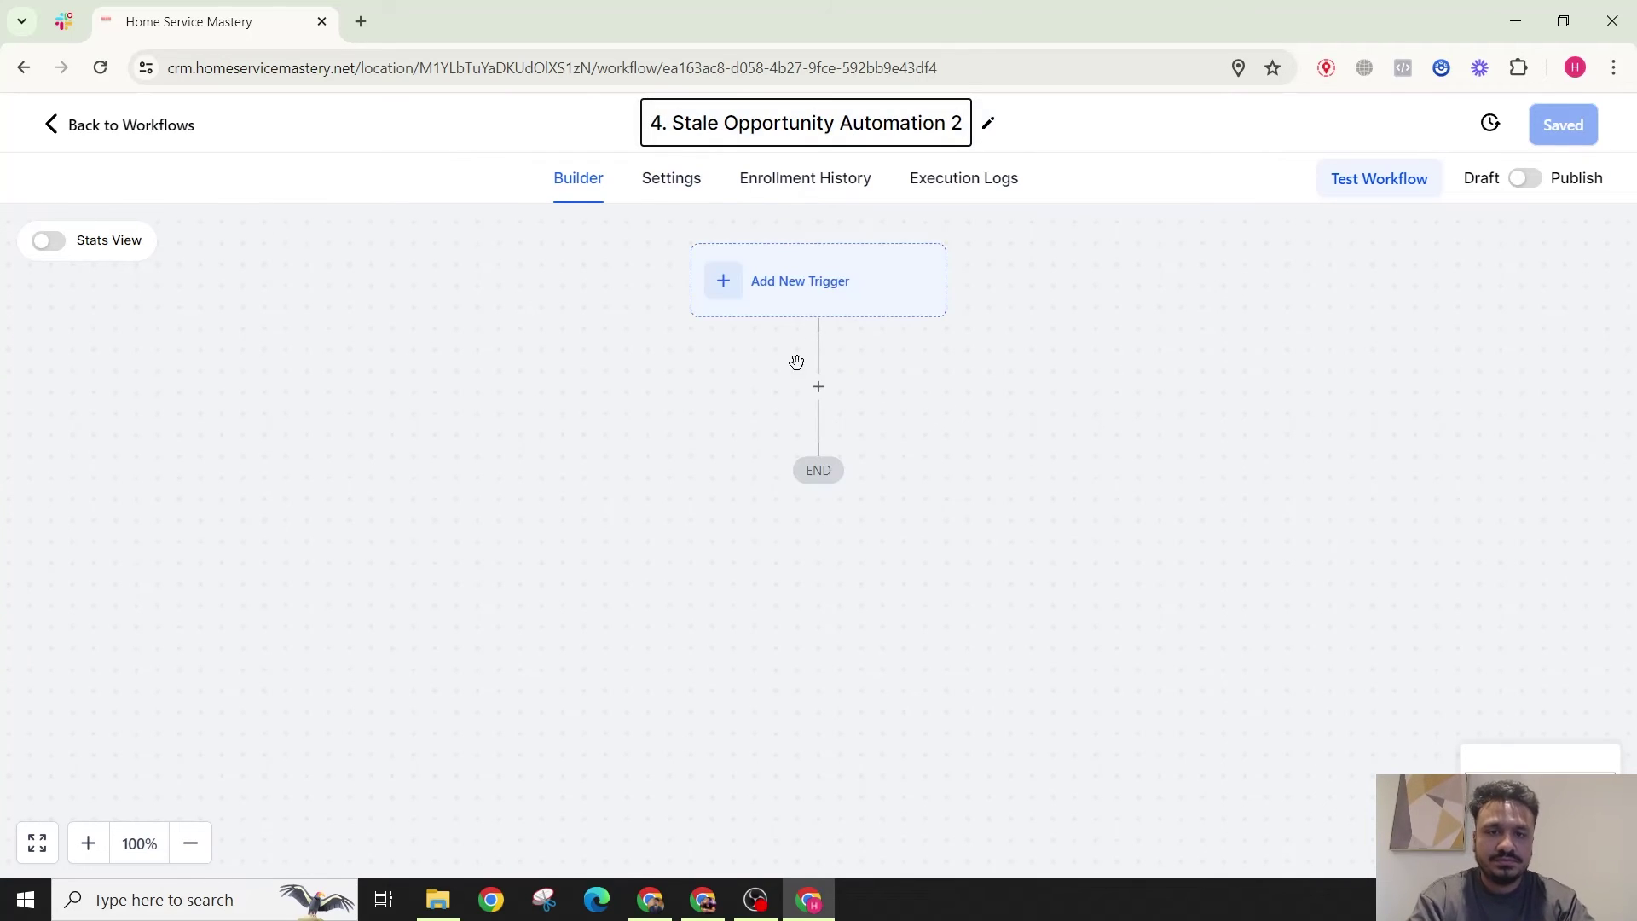
key("Return")
Step: Add a Stale Opportunities trigger filtered to the LEAD pipeline
left_click(795, 310)
left_click(1195, 354)
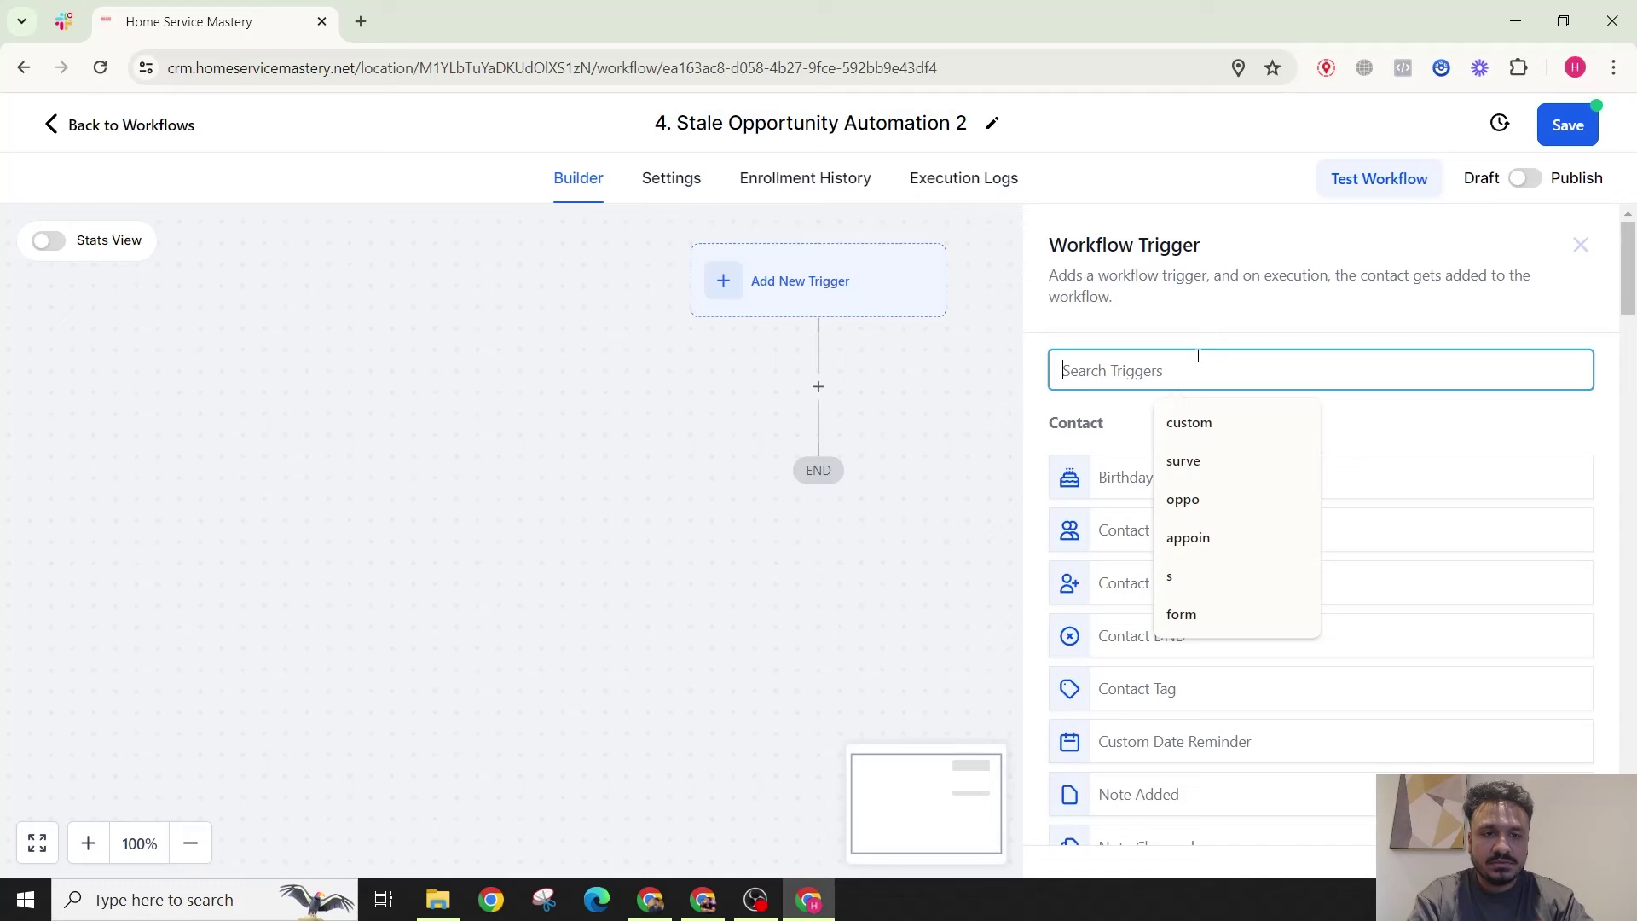
type("stale")
left_click(1170, 456)
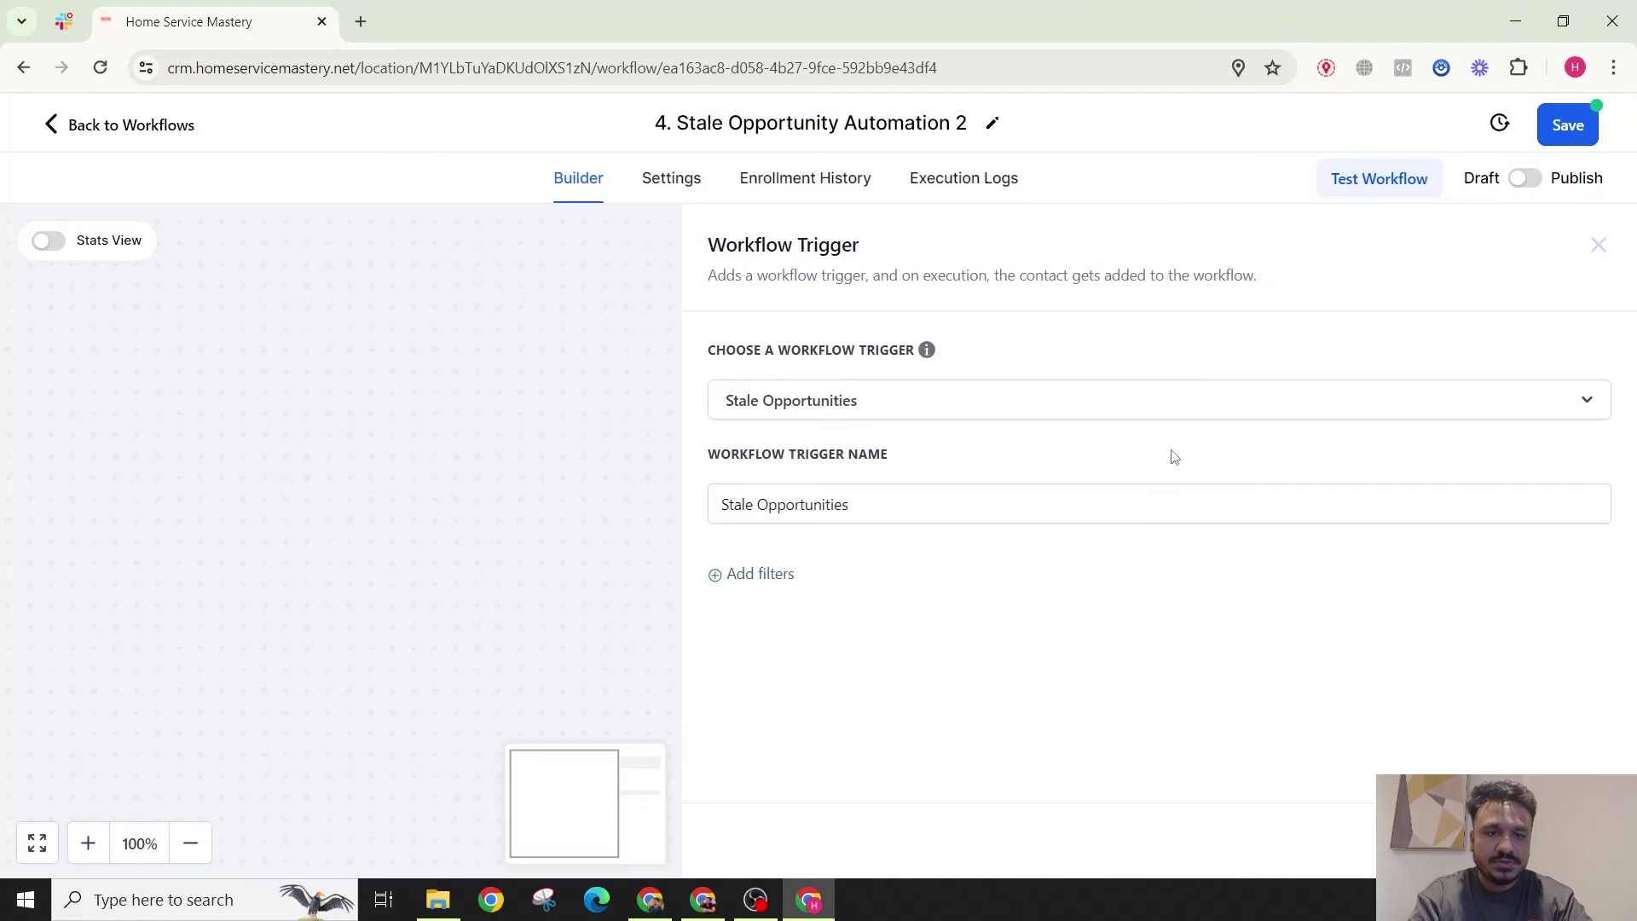
left_click(747, 576)
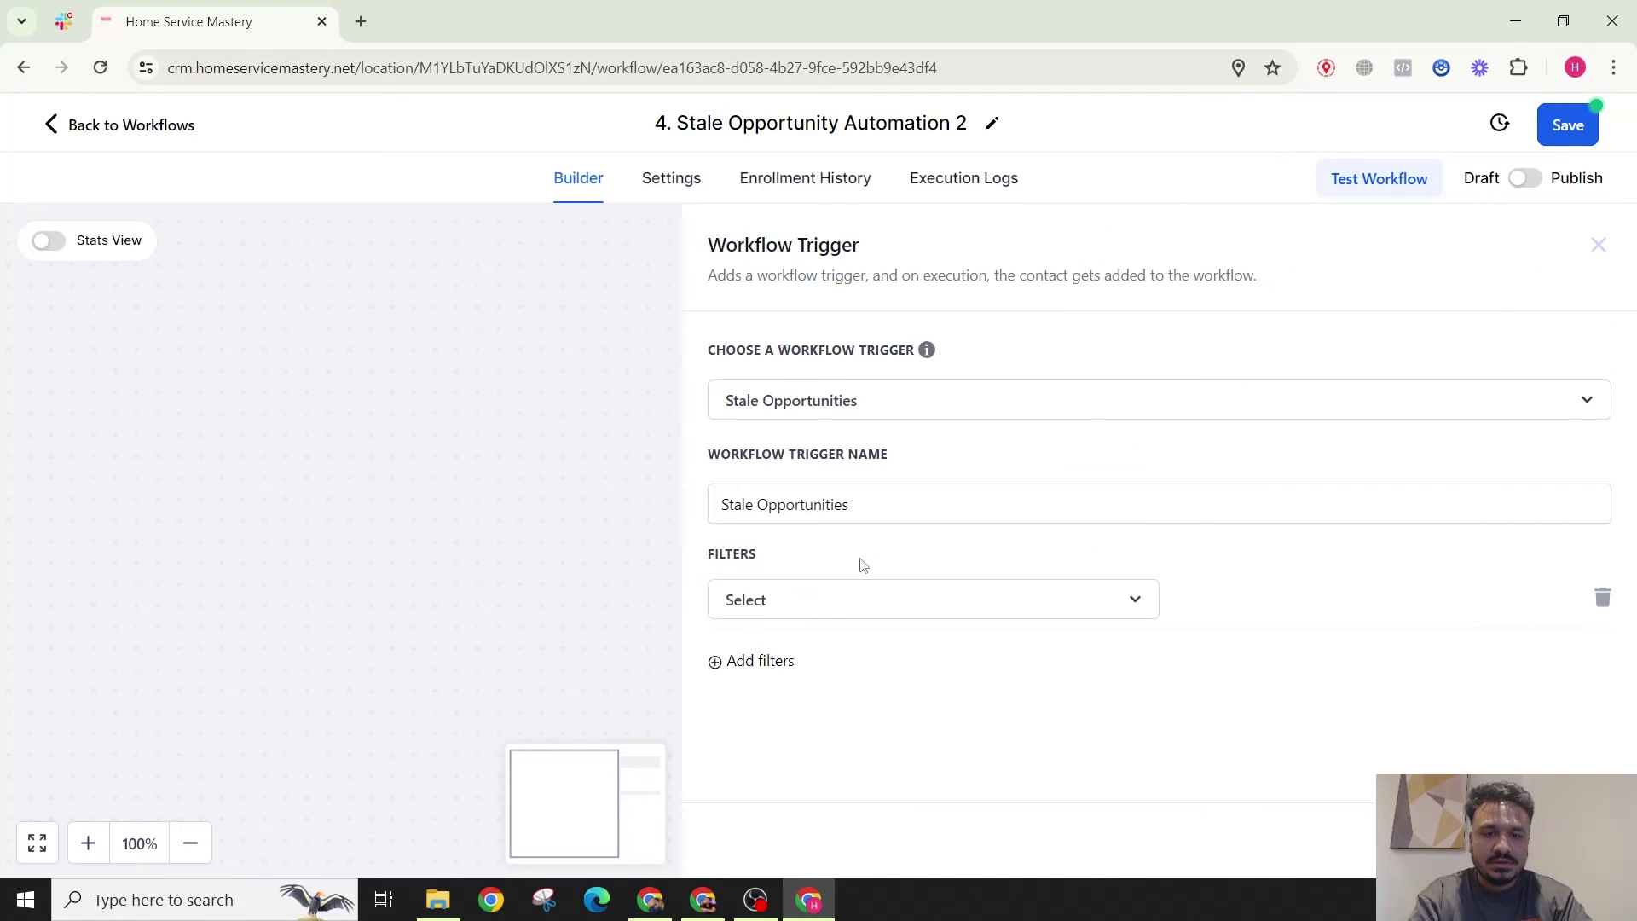
left_click(822, 607)
scroll(825, 628, "down", 3)
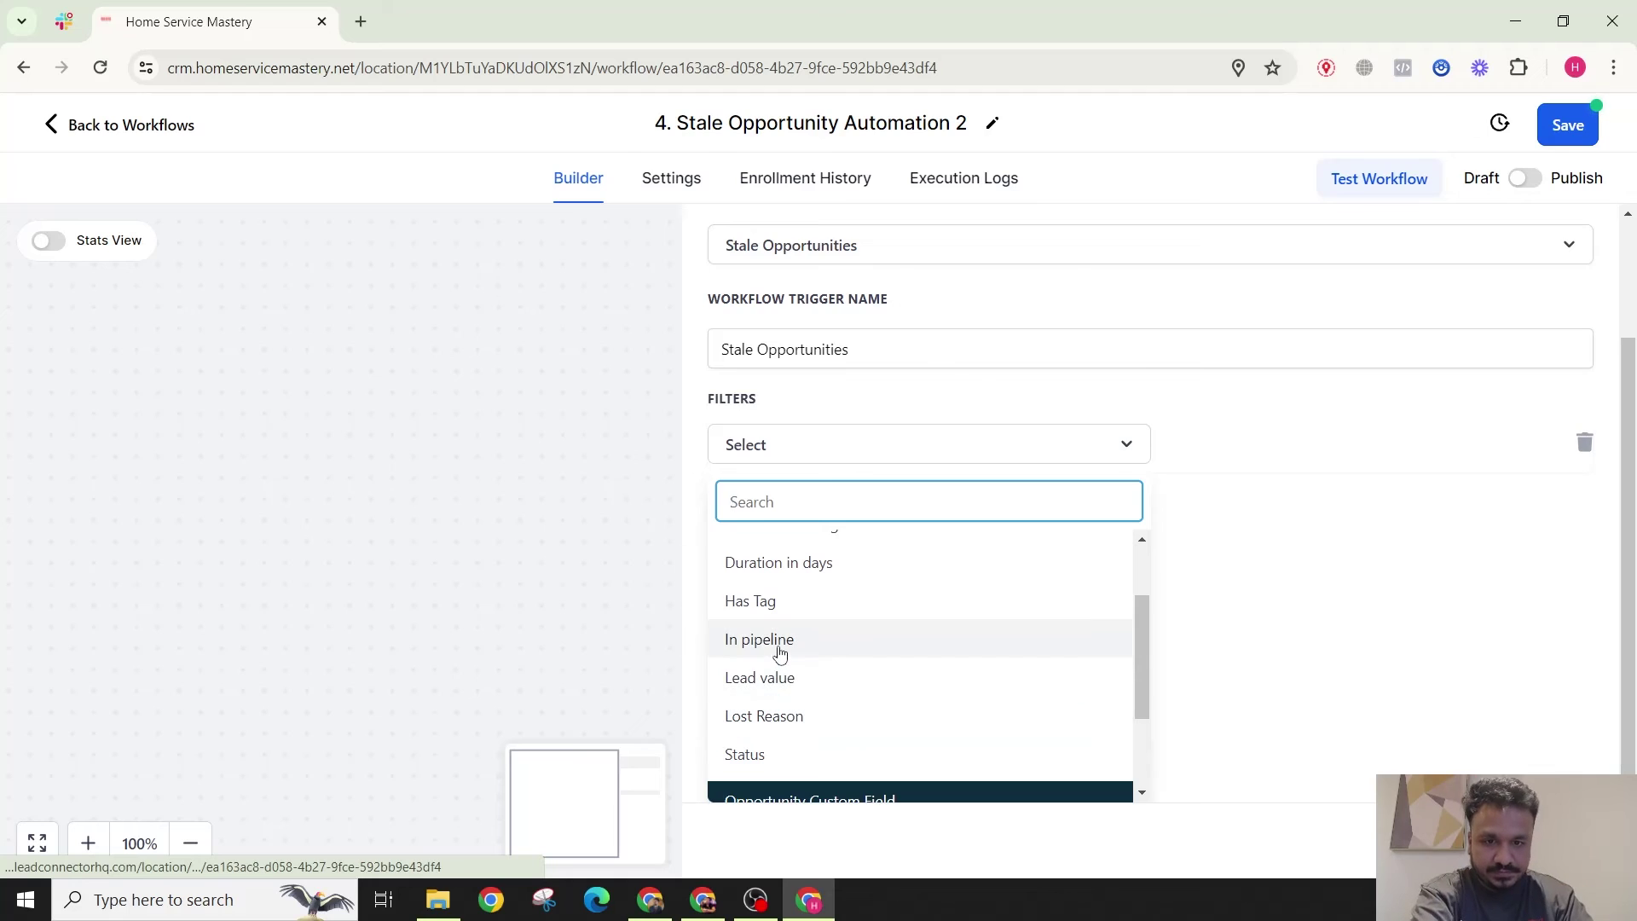
left_click(735, 641)
left_click(1268, 597)
left_click(1248, 695)
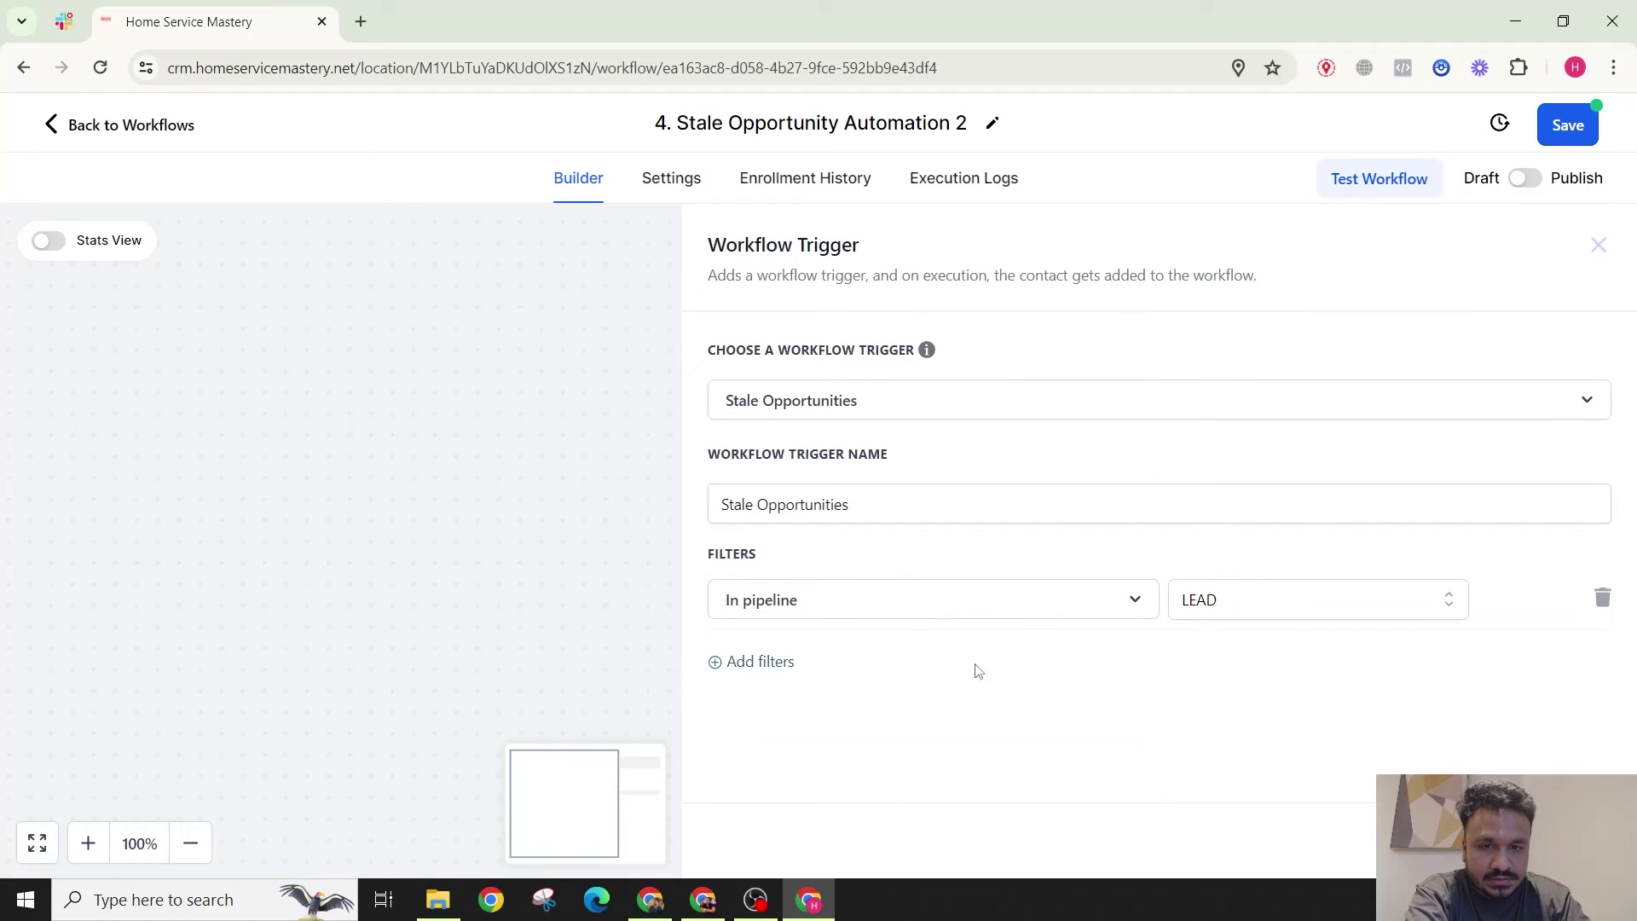
Step: Add a Pipeline stage filter set to Warm Leads
left_click(772, 663)
left_click(778, 666)
scroll(921, 466, "down", 3)
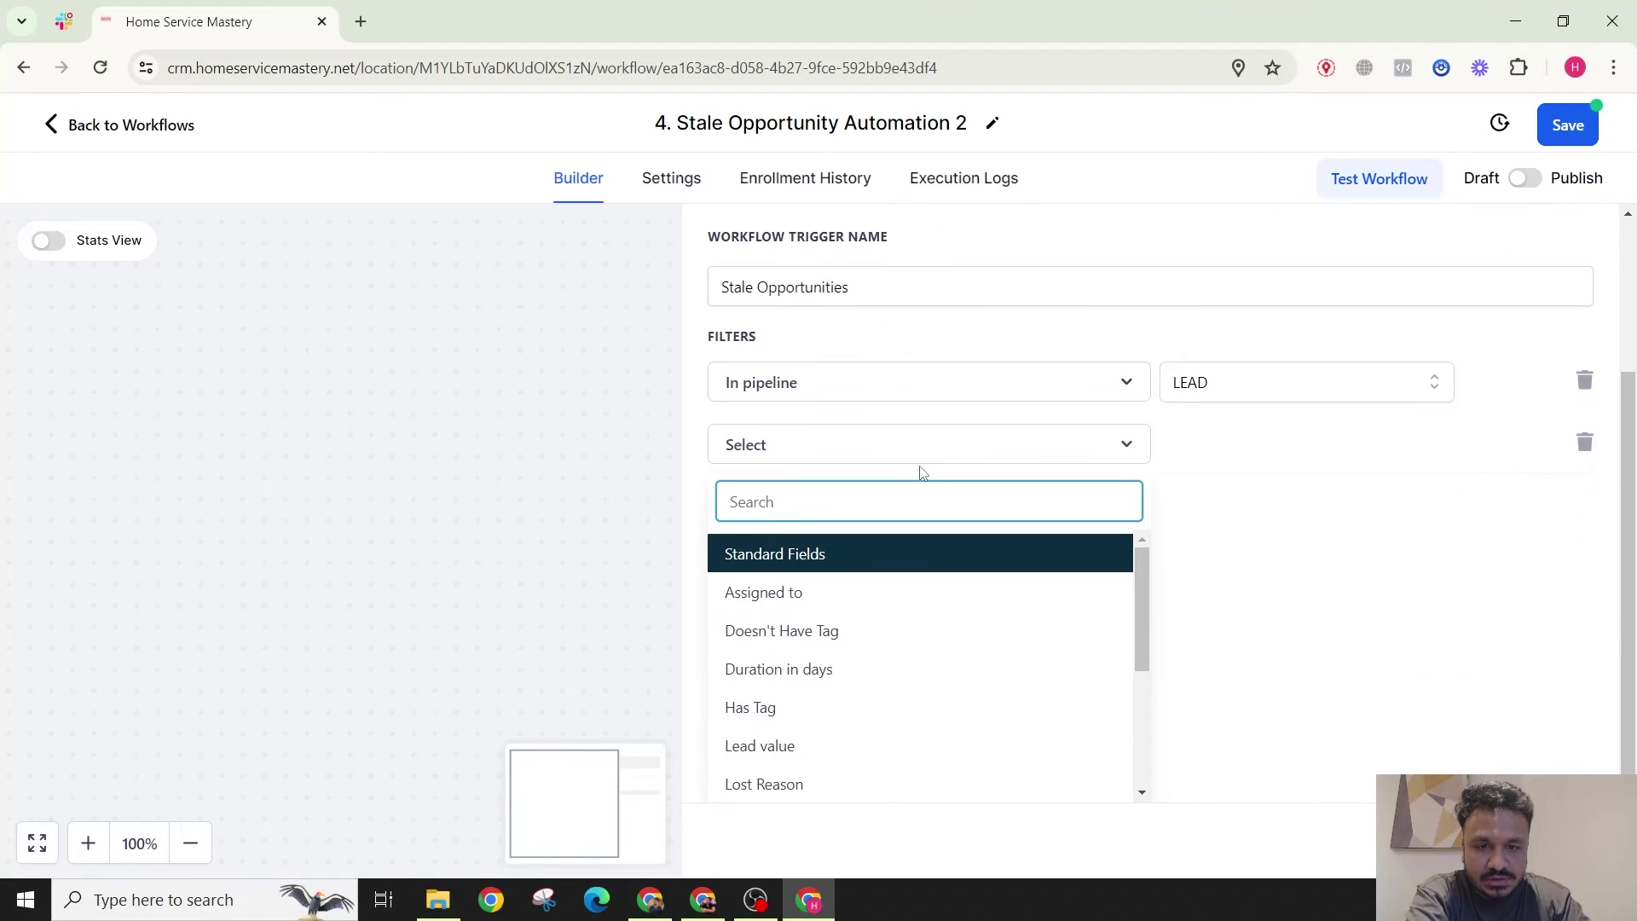
scroll(878, 731, "down", 4)
left_click(819, 629)
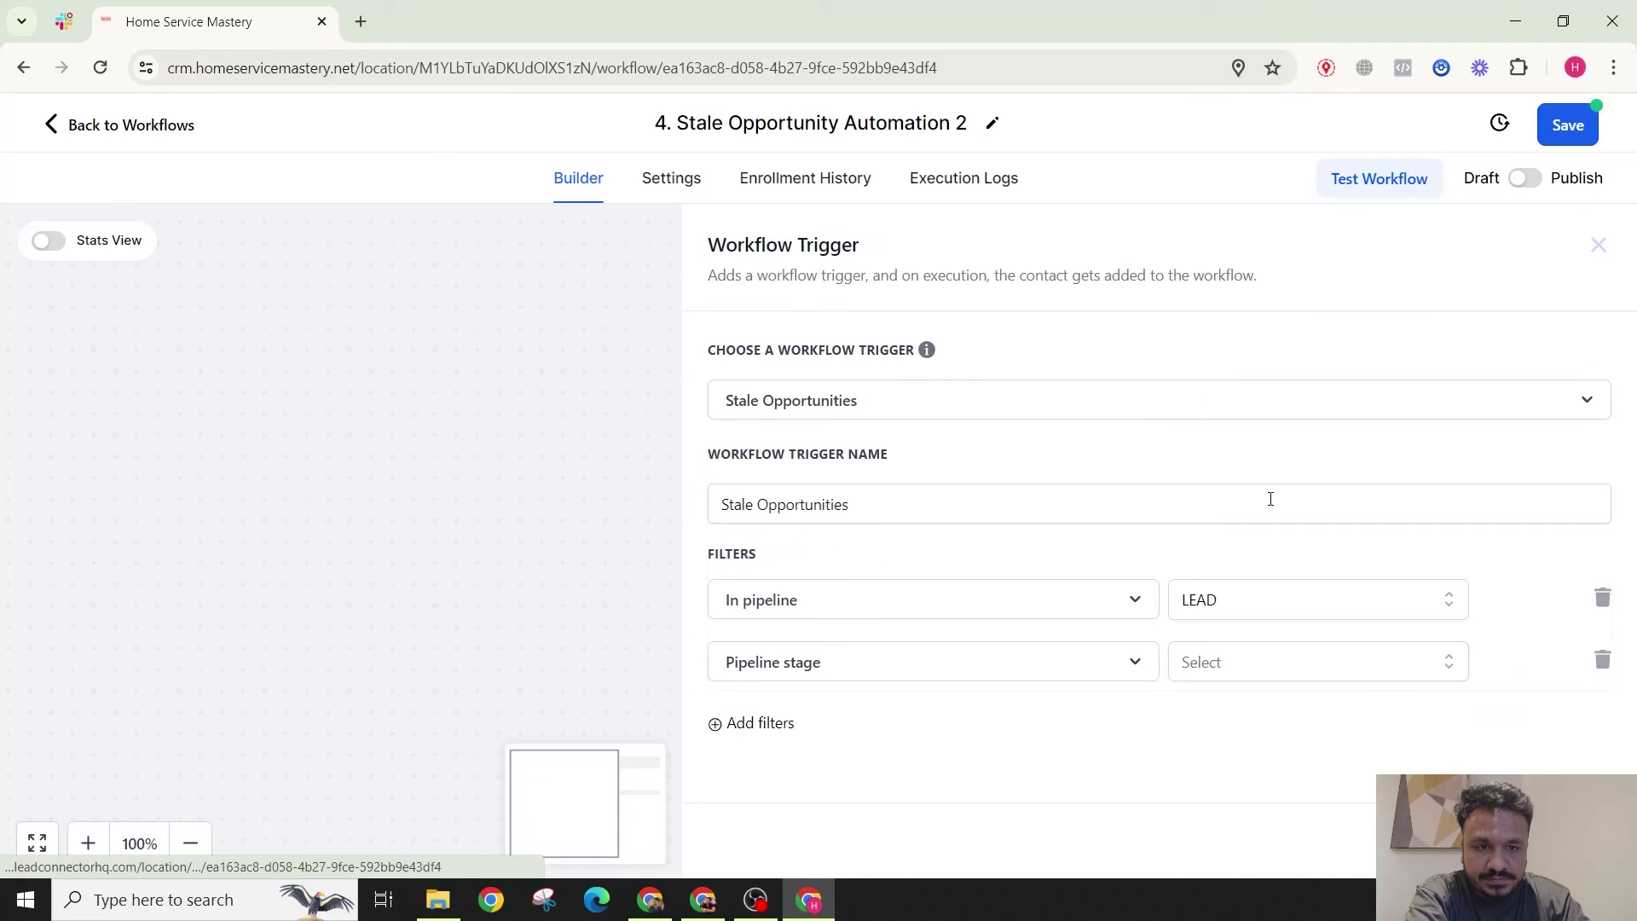
left_click(1266, 652)
scroll(1261, 597, "down", 2)
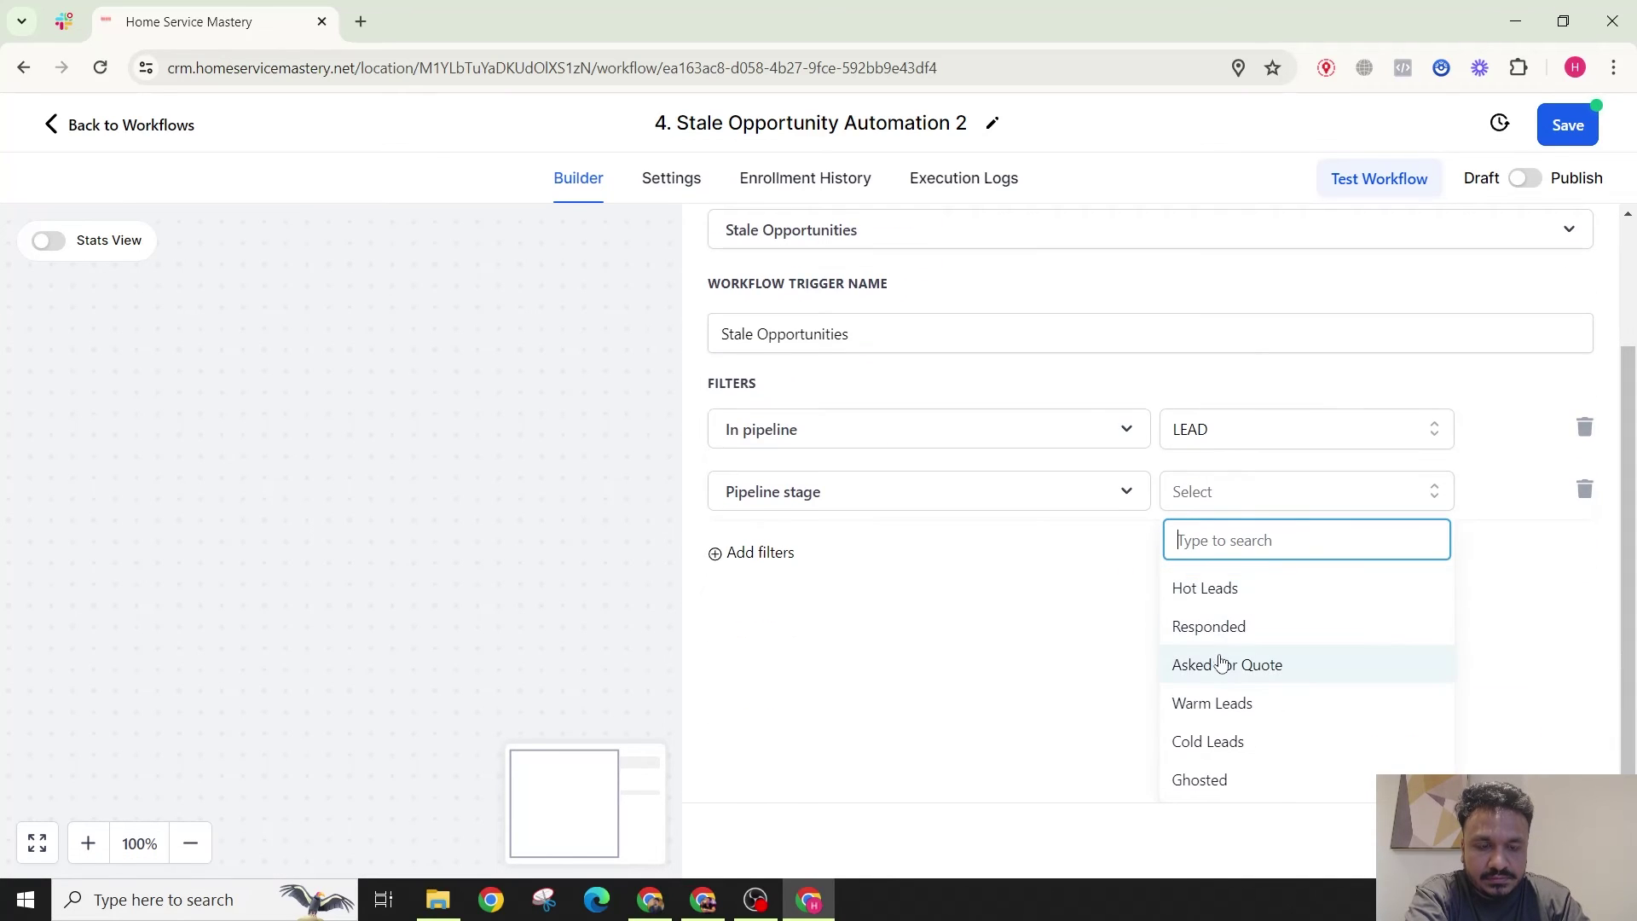
left_click(1236, 716)
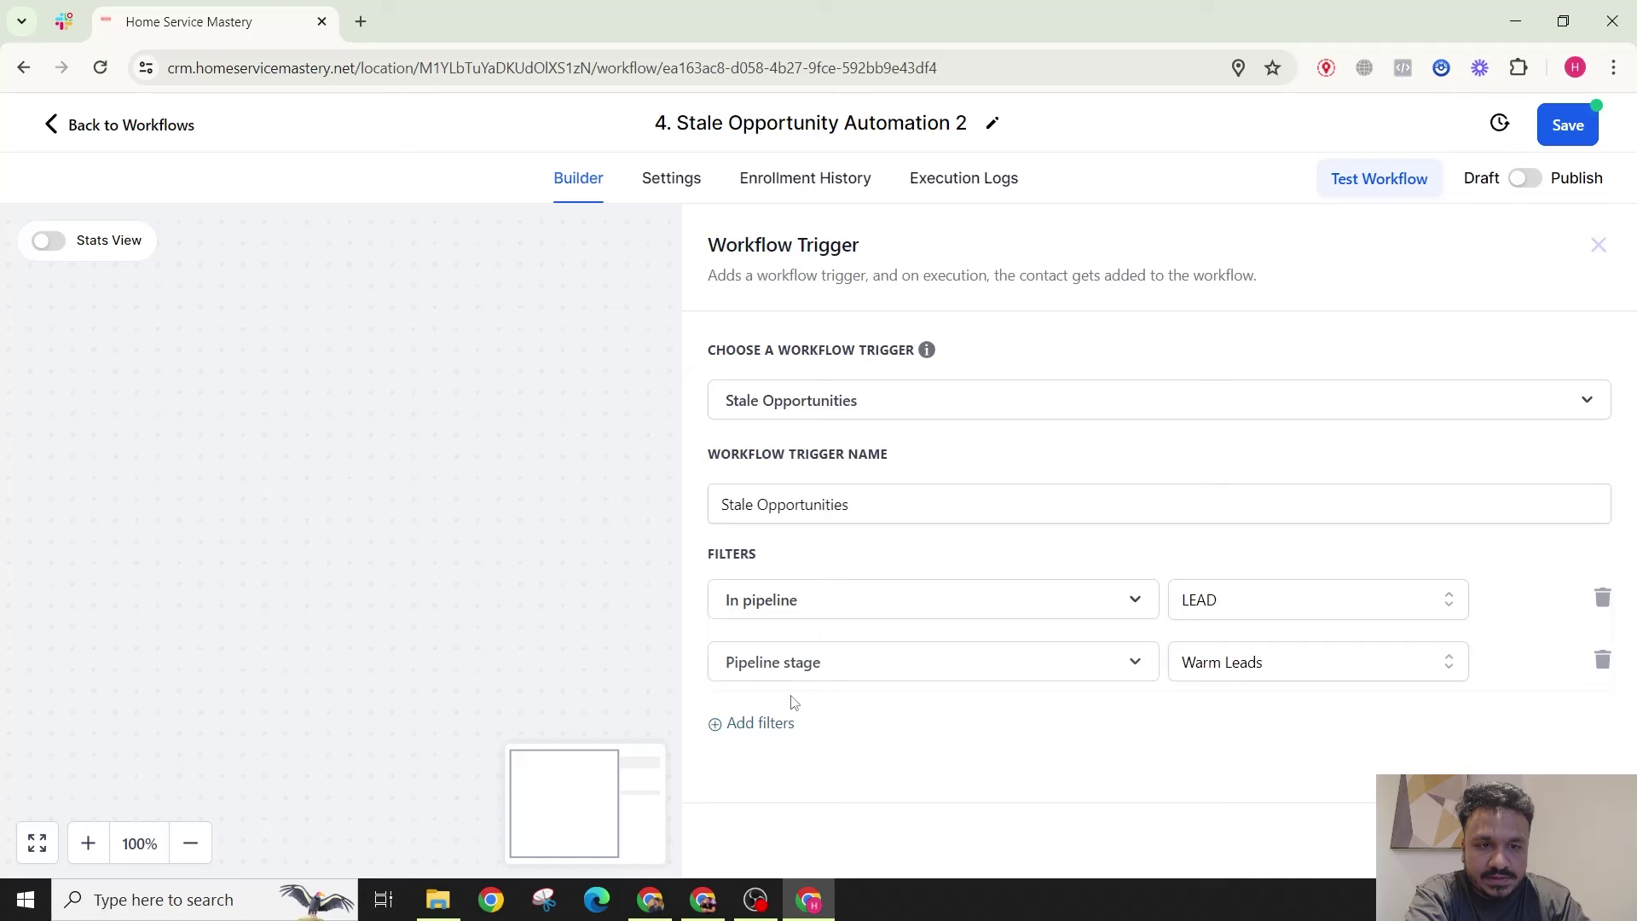
Step: Add a Duration in days filter of 5 and confirm the trigger
left_click(763, 724)
left_click(844, 705)
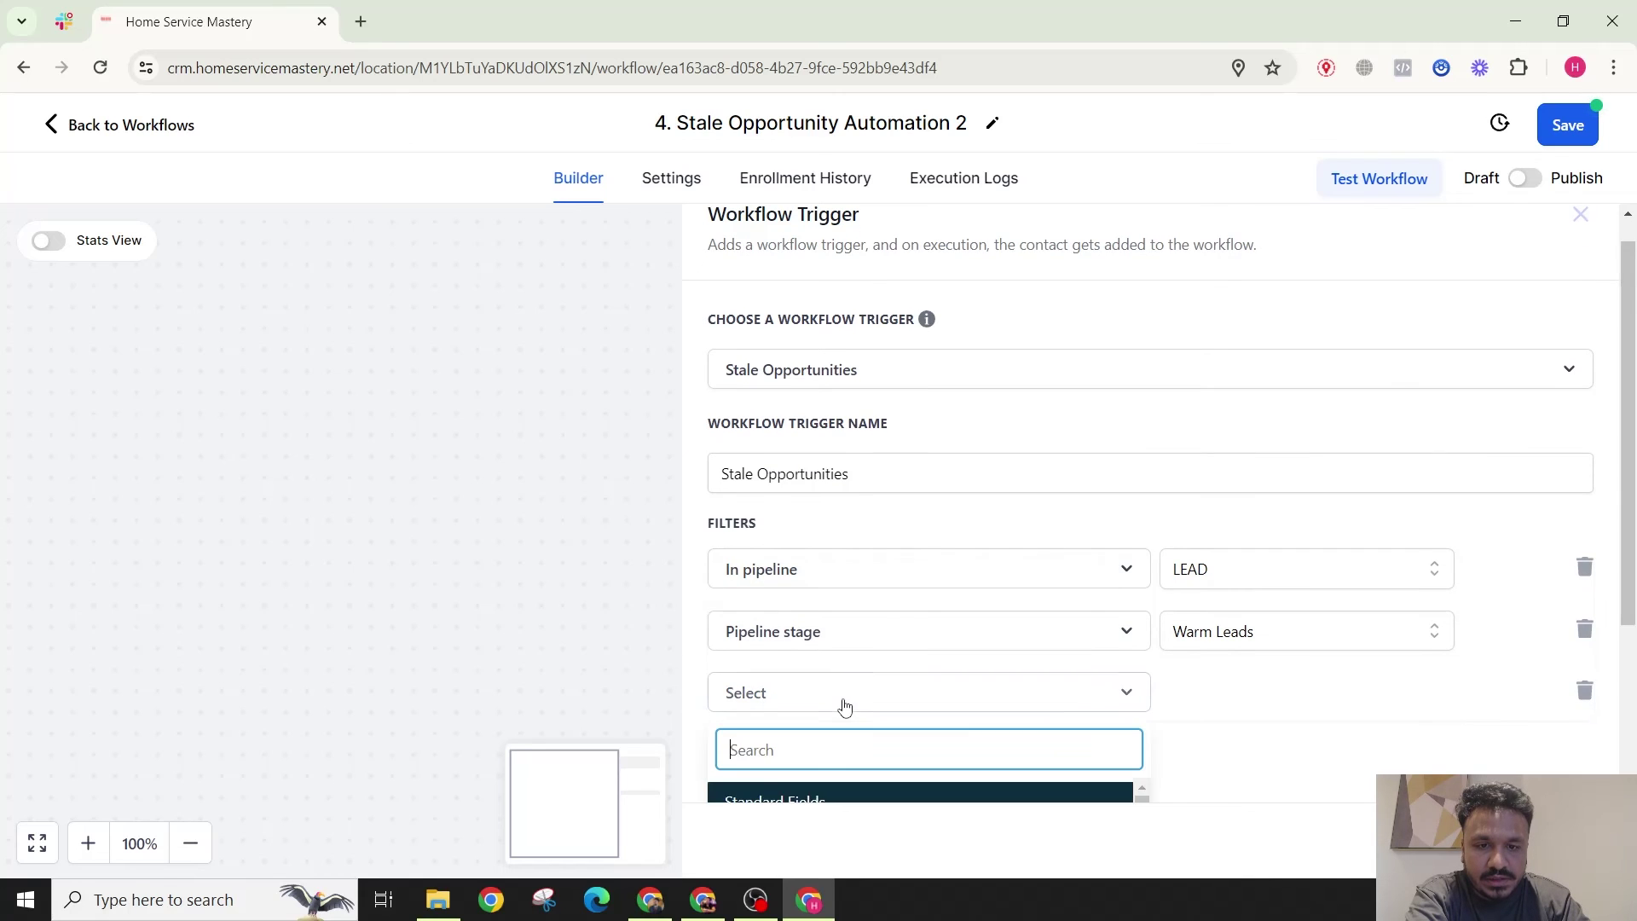
scroll(951, 555, "down", 2)
left_click(823, 564)
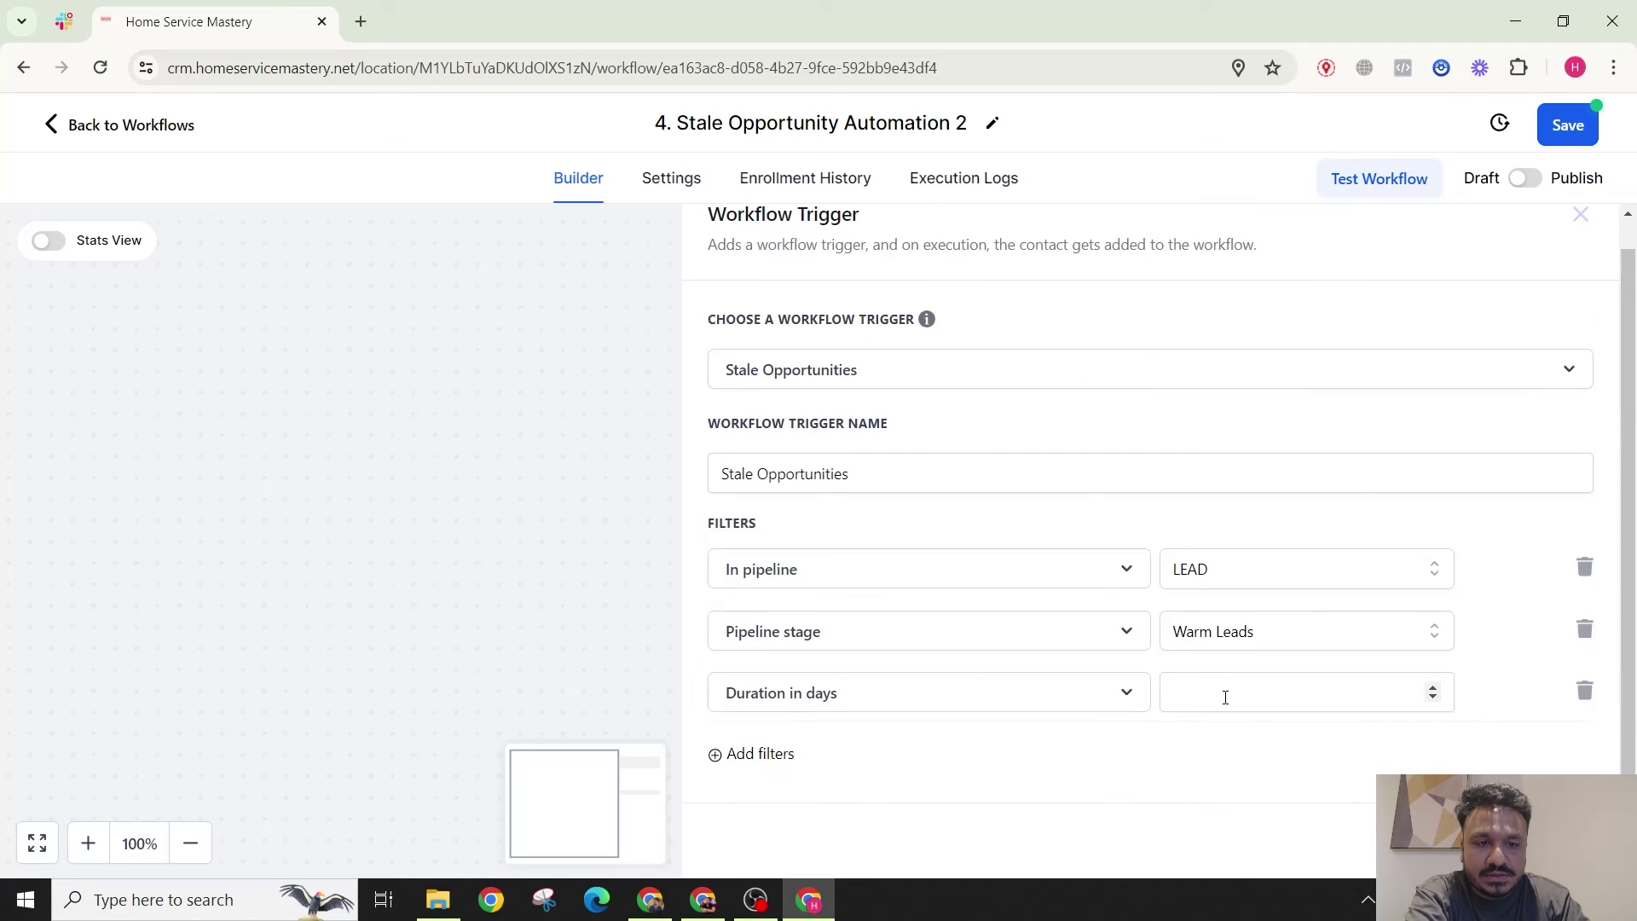
left_click(1219, 692)
type("5")
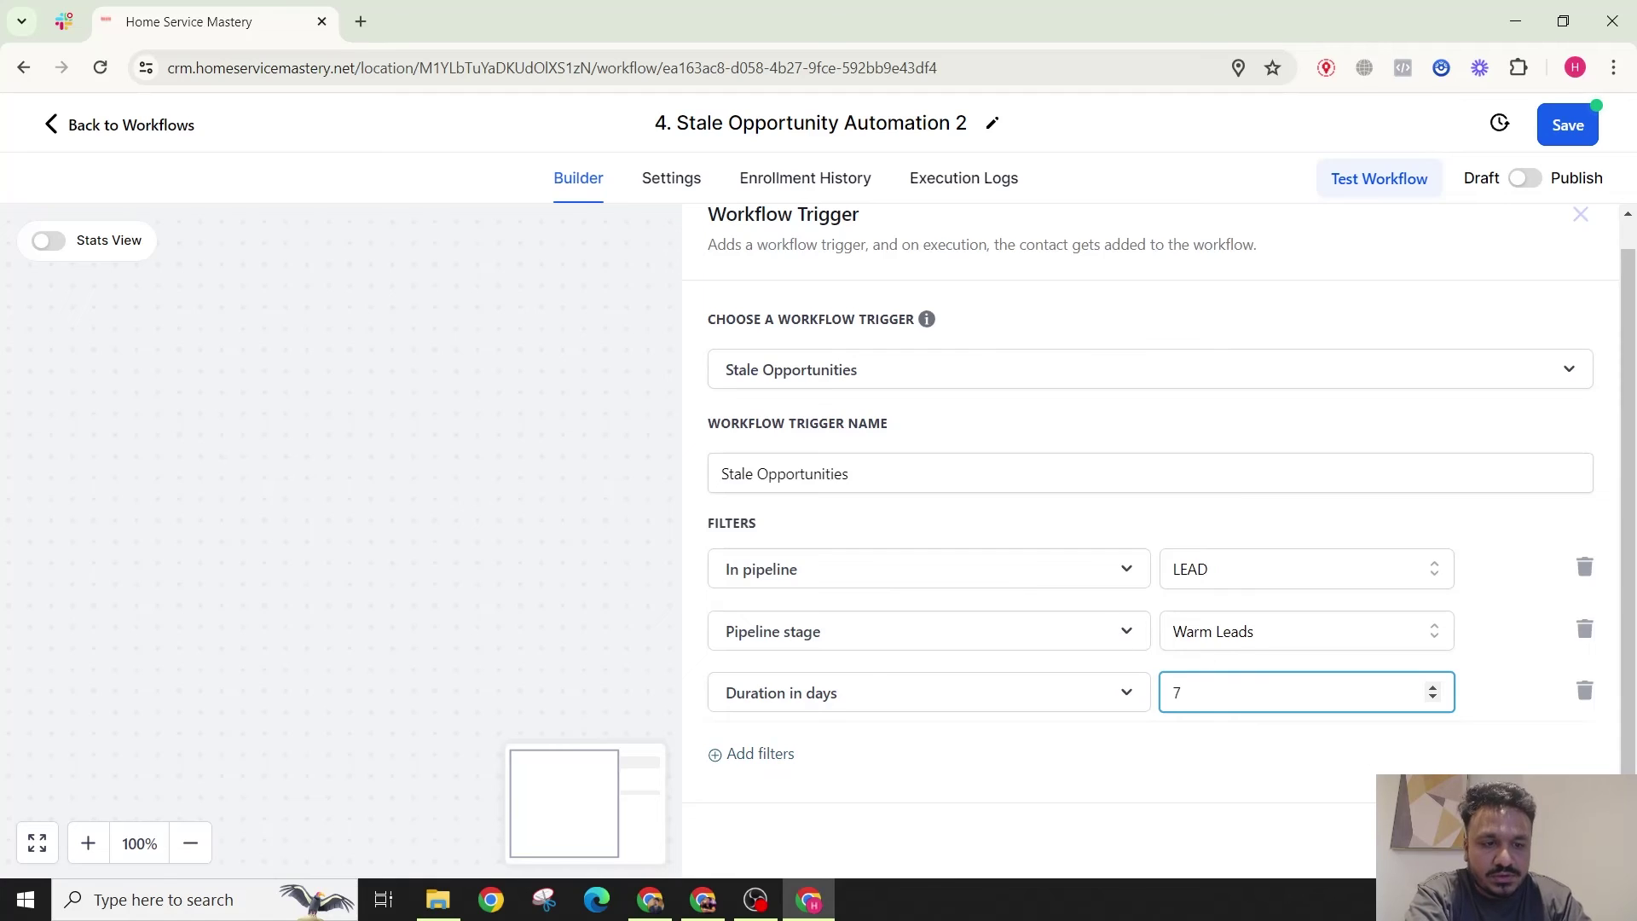
key("Return")
Step: Add a Create/Update Opportunity action with pipeline LEAD and stage Cold Leads
left_click(818, 435)
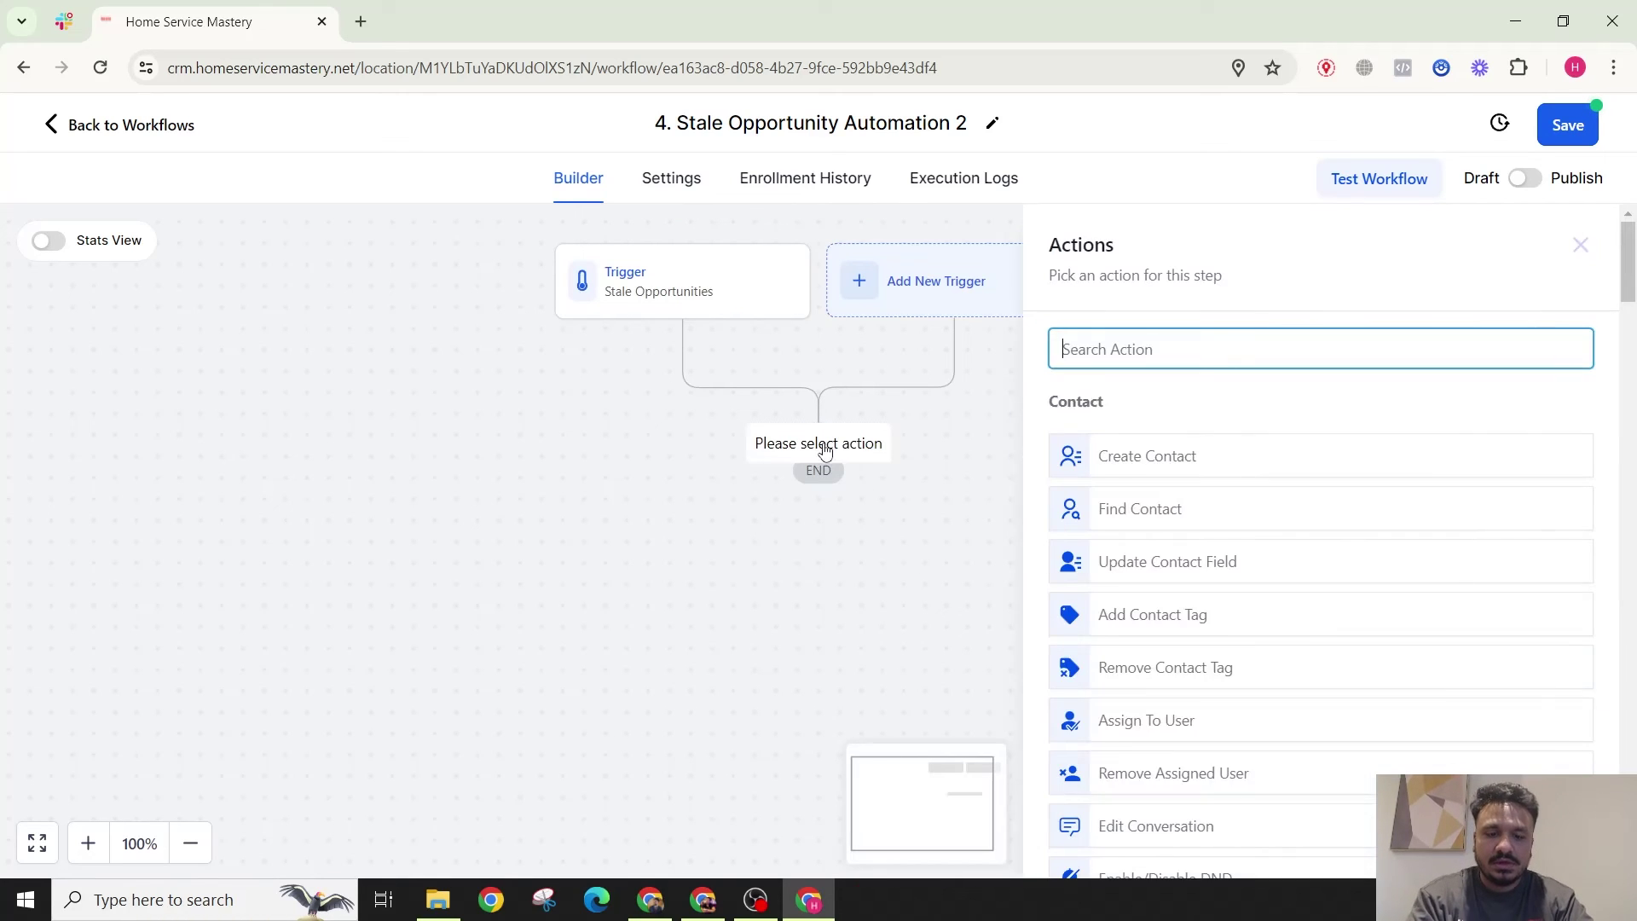
type("update")
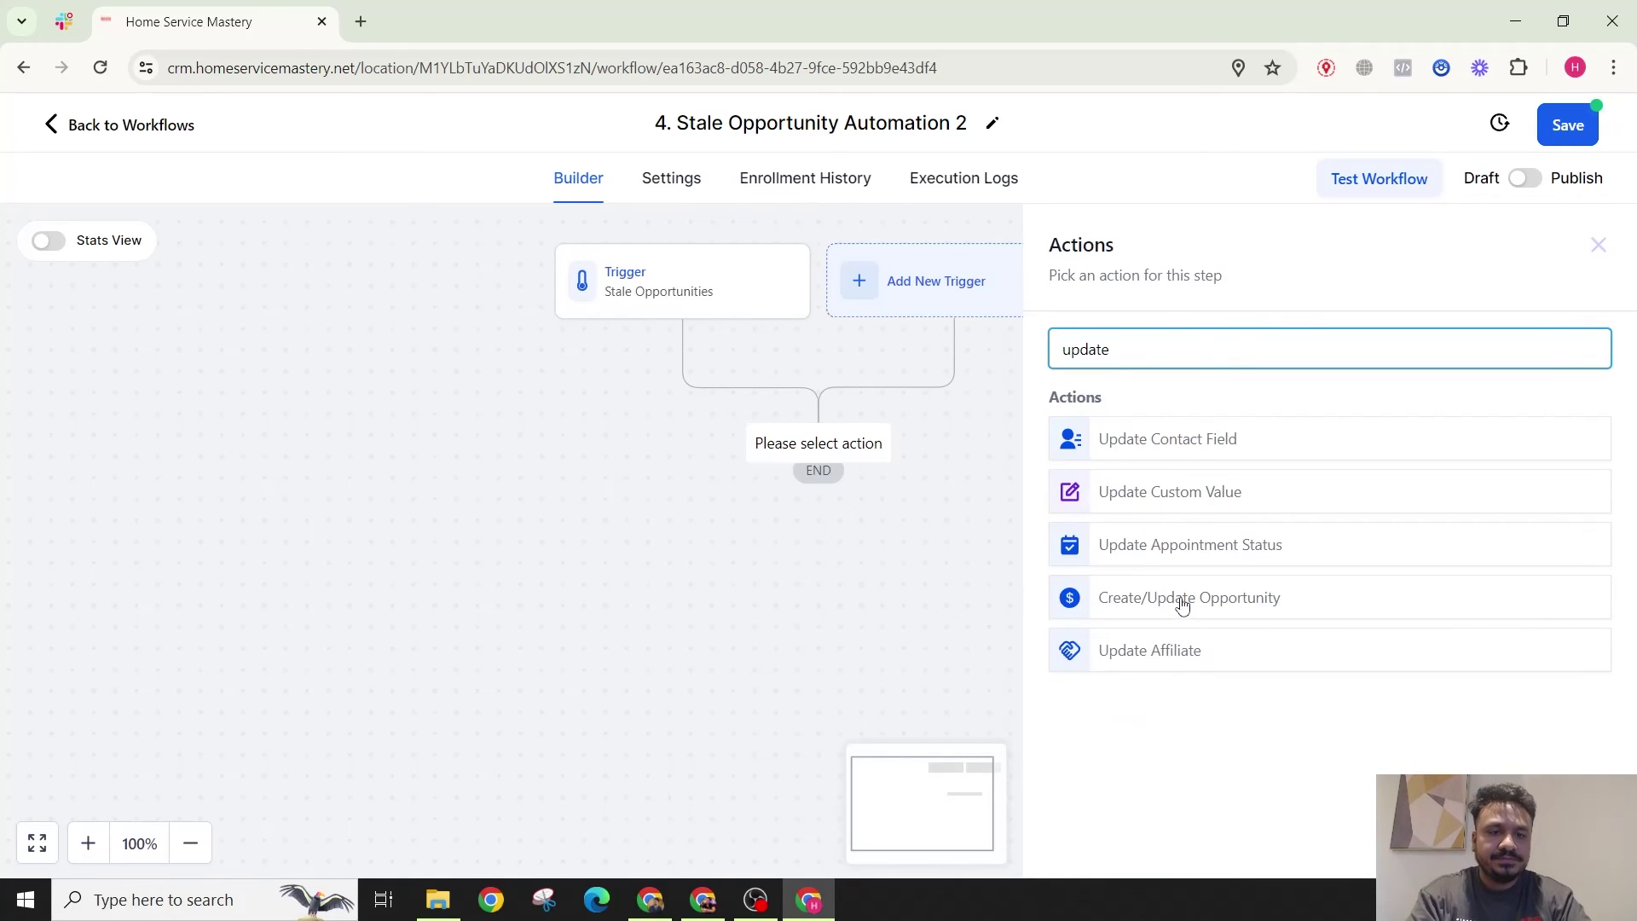
left_click(1182, 597)
left_click(1037, 475)
left_click(1032, 587)
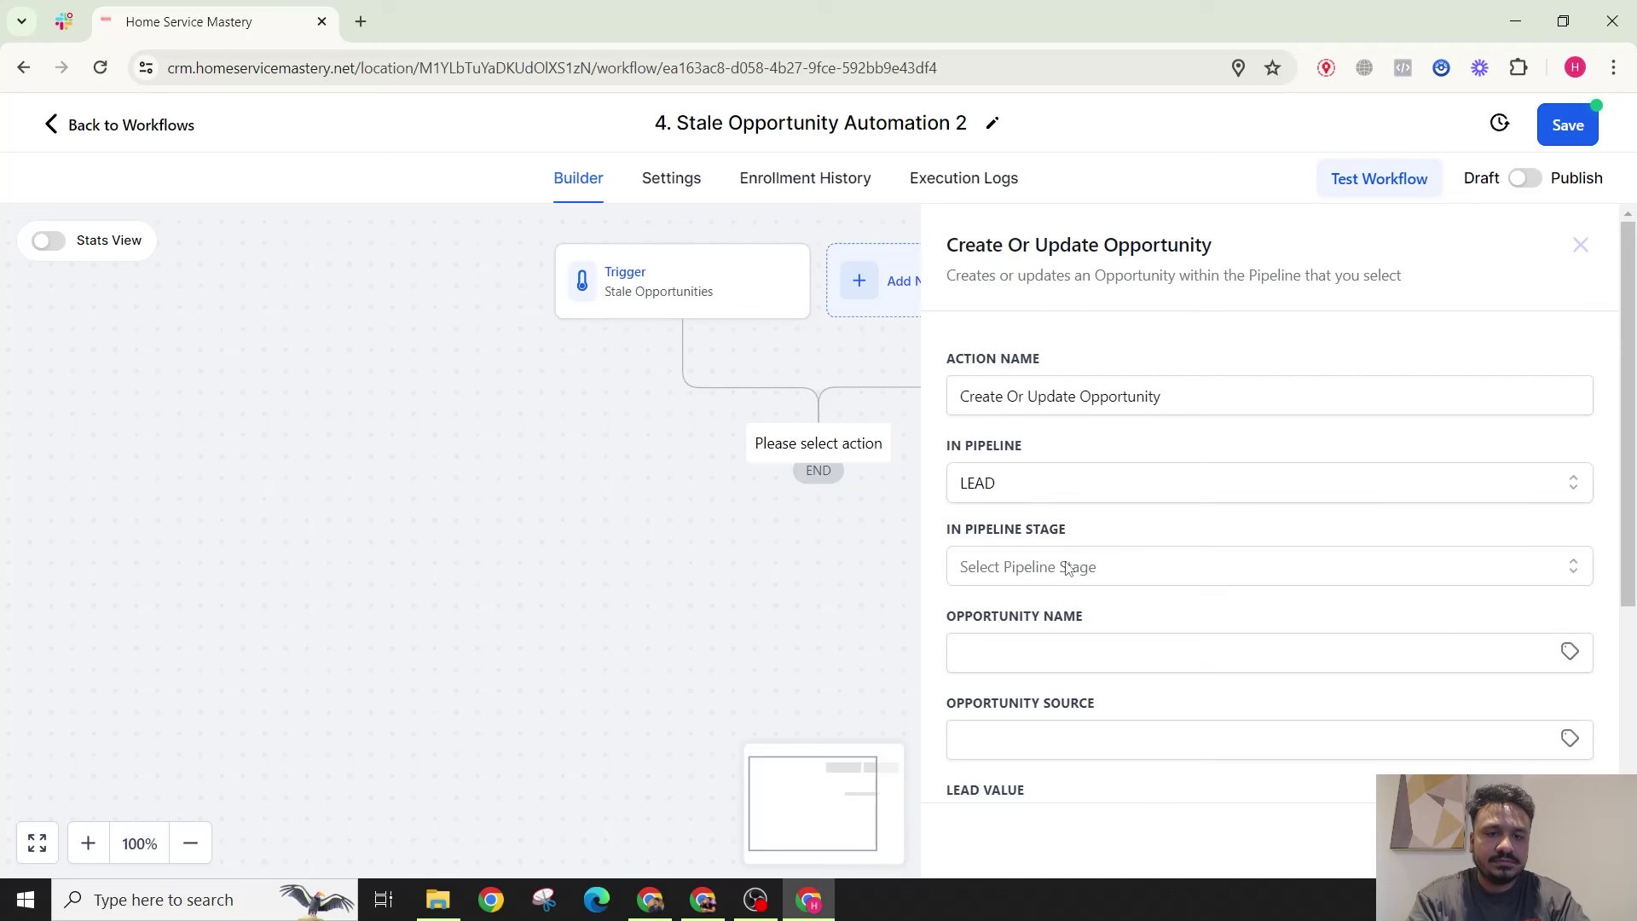
left_click(1074, 566)
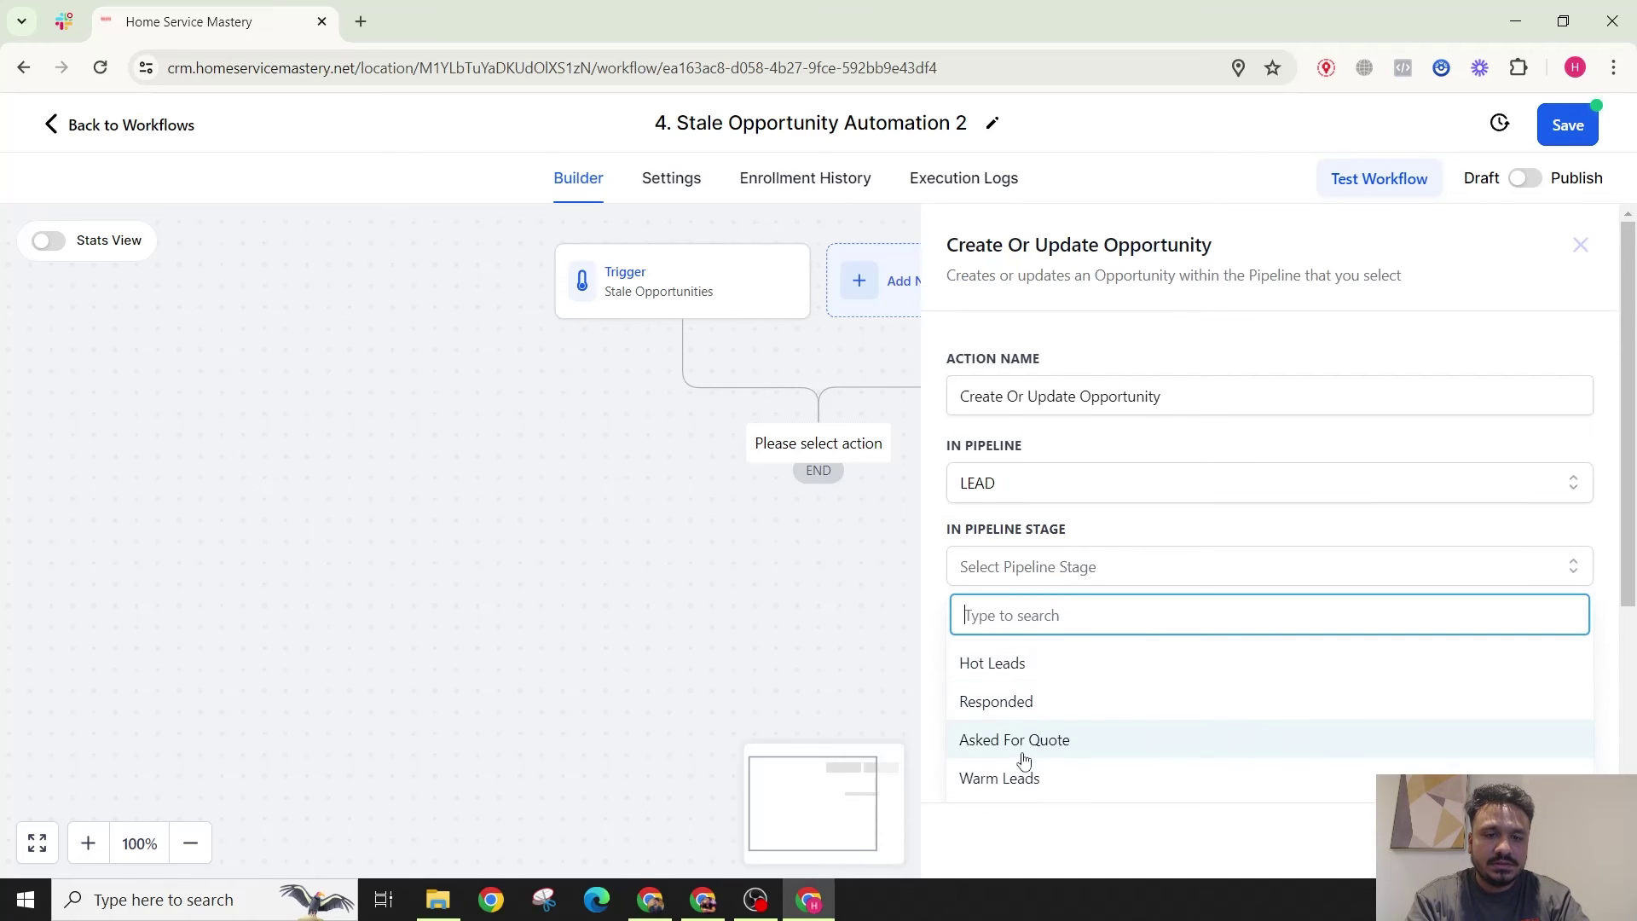
scroll(1027, 755, "down", 3)
left_click(1033, 607)
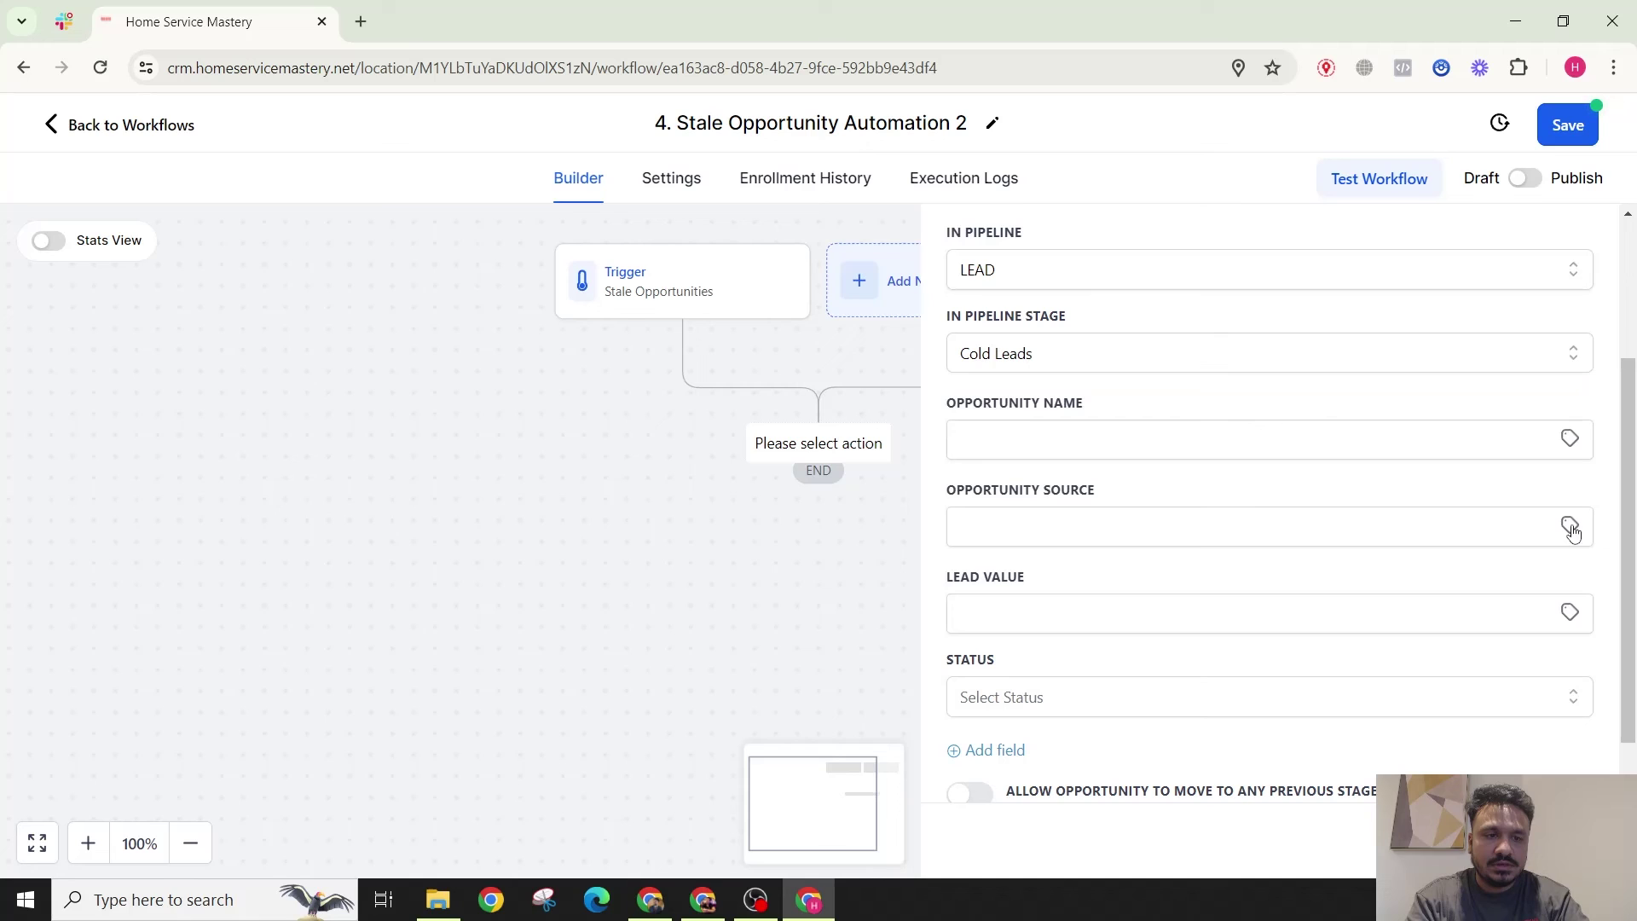
Step: Name the opportunity {{contact.name}}, save the action, and publish the workflow
left_click(1570, 437)
left_click(1487, 506)
left_click(1487, 512)
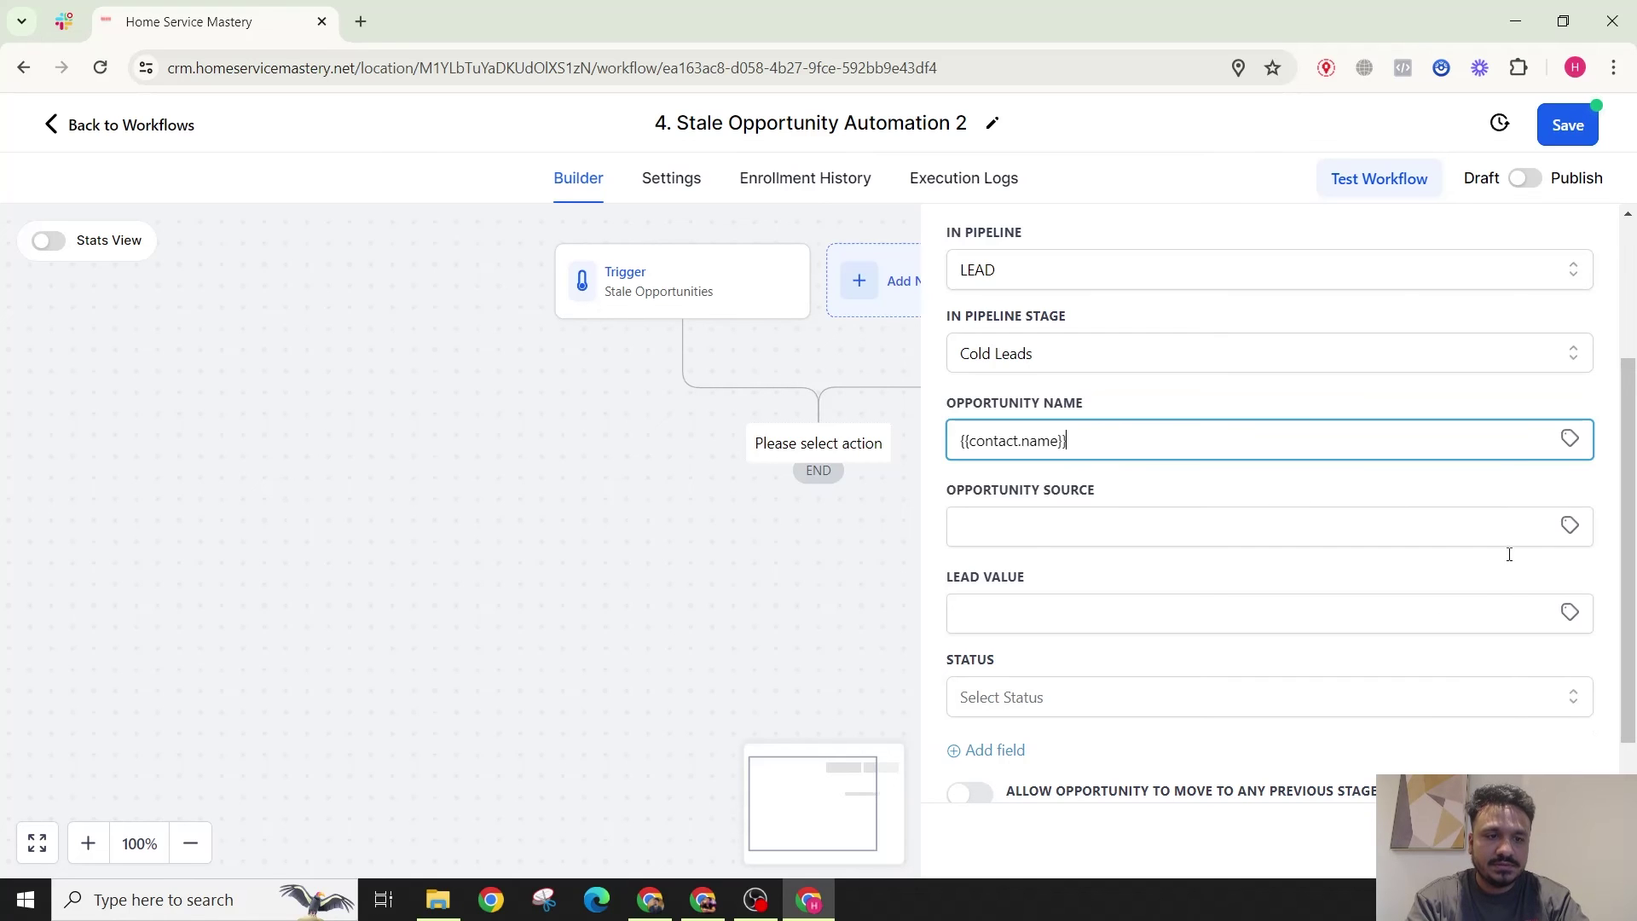
left_click(1561, 844)
left_click(1525, 178)
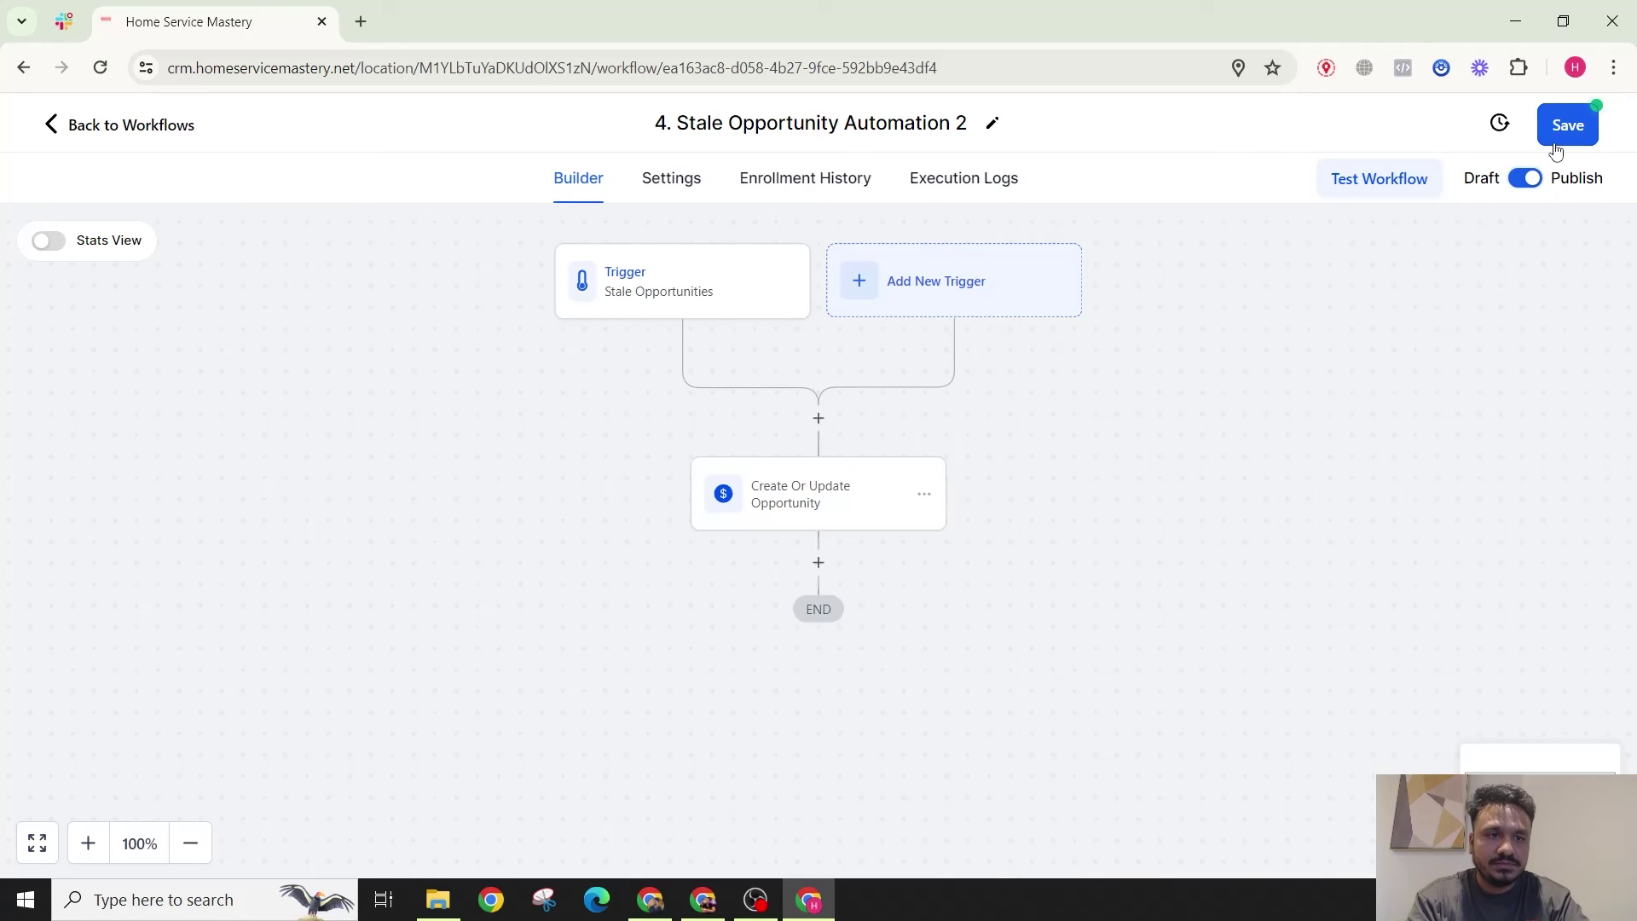
Step: Save '4. Stale Opportunity Automation 2' and go back to the Workflow List showing it Published
left_click(1561, 130)
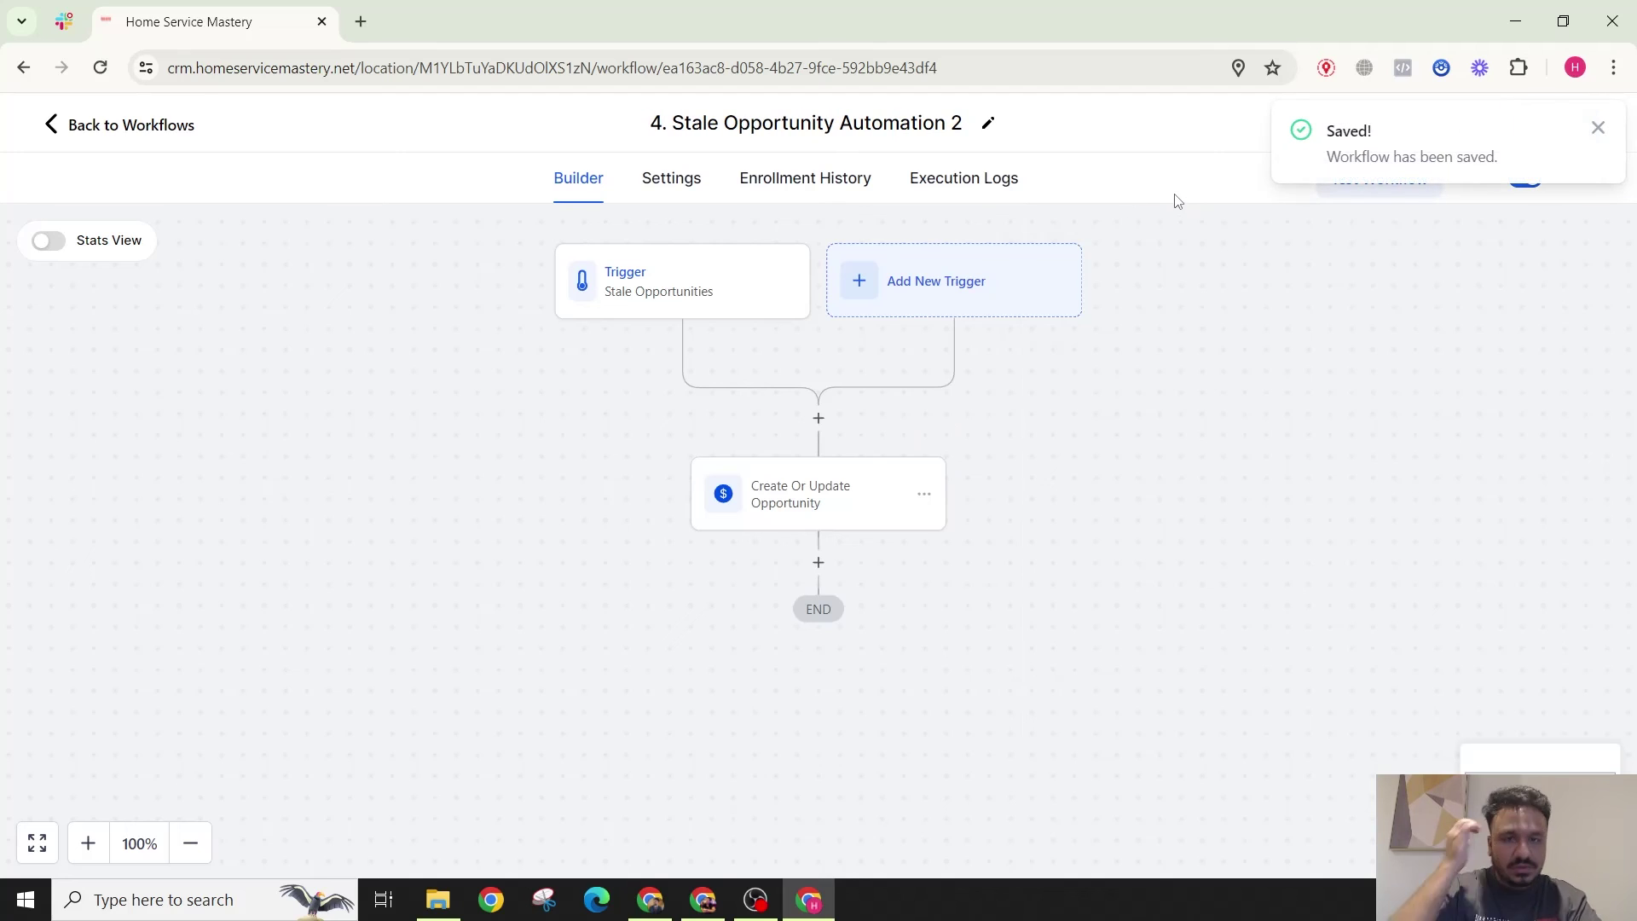
left_click(1598, 128)
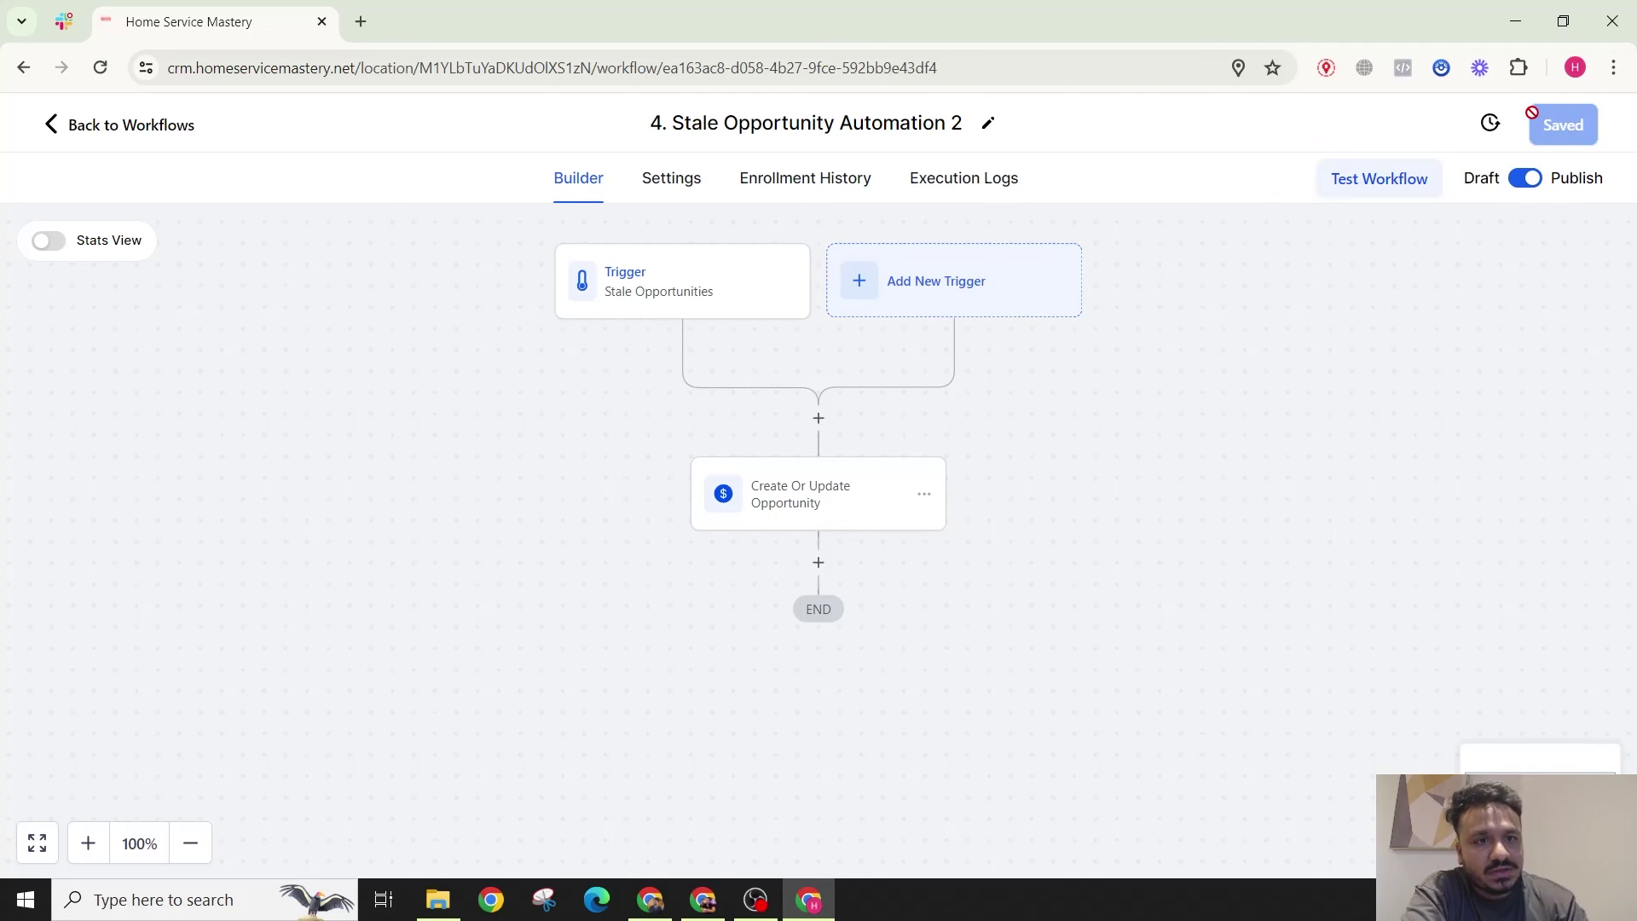
left_click(162, 126)
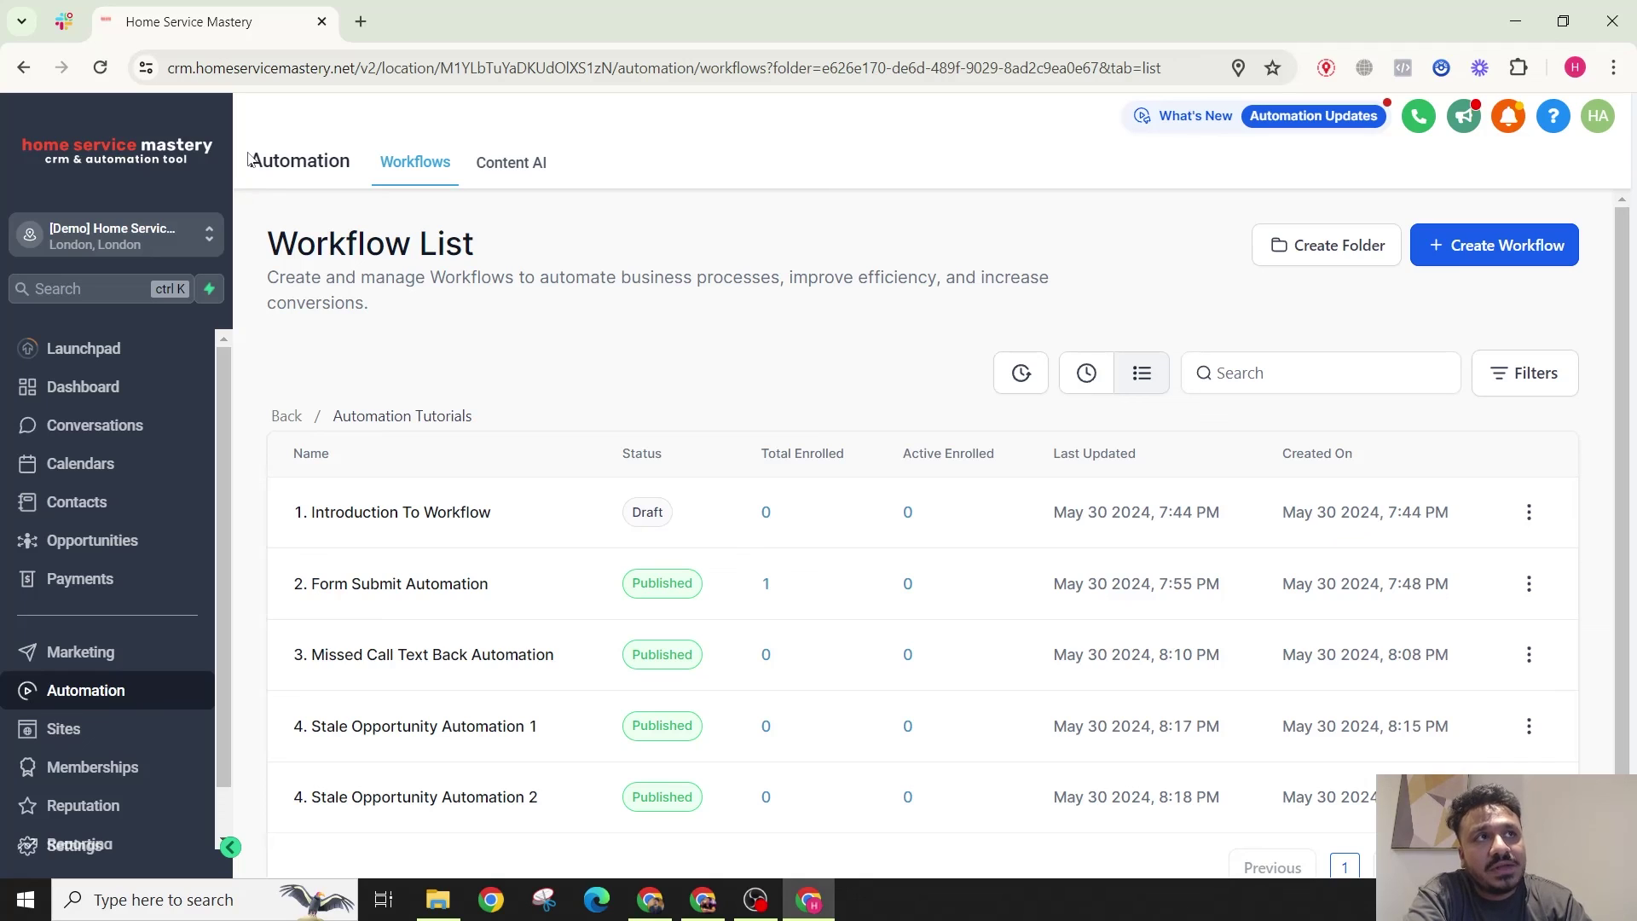
scroll(512, 372, "down", 1)
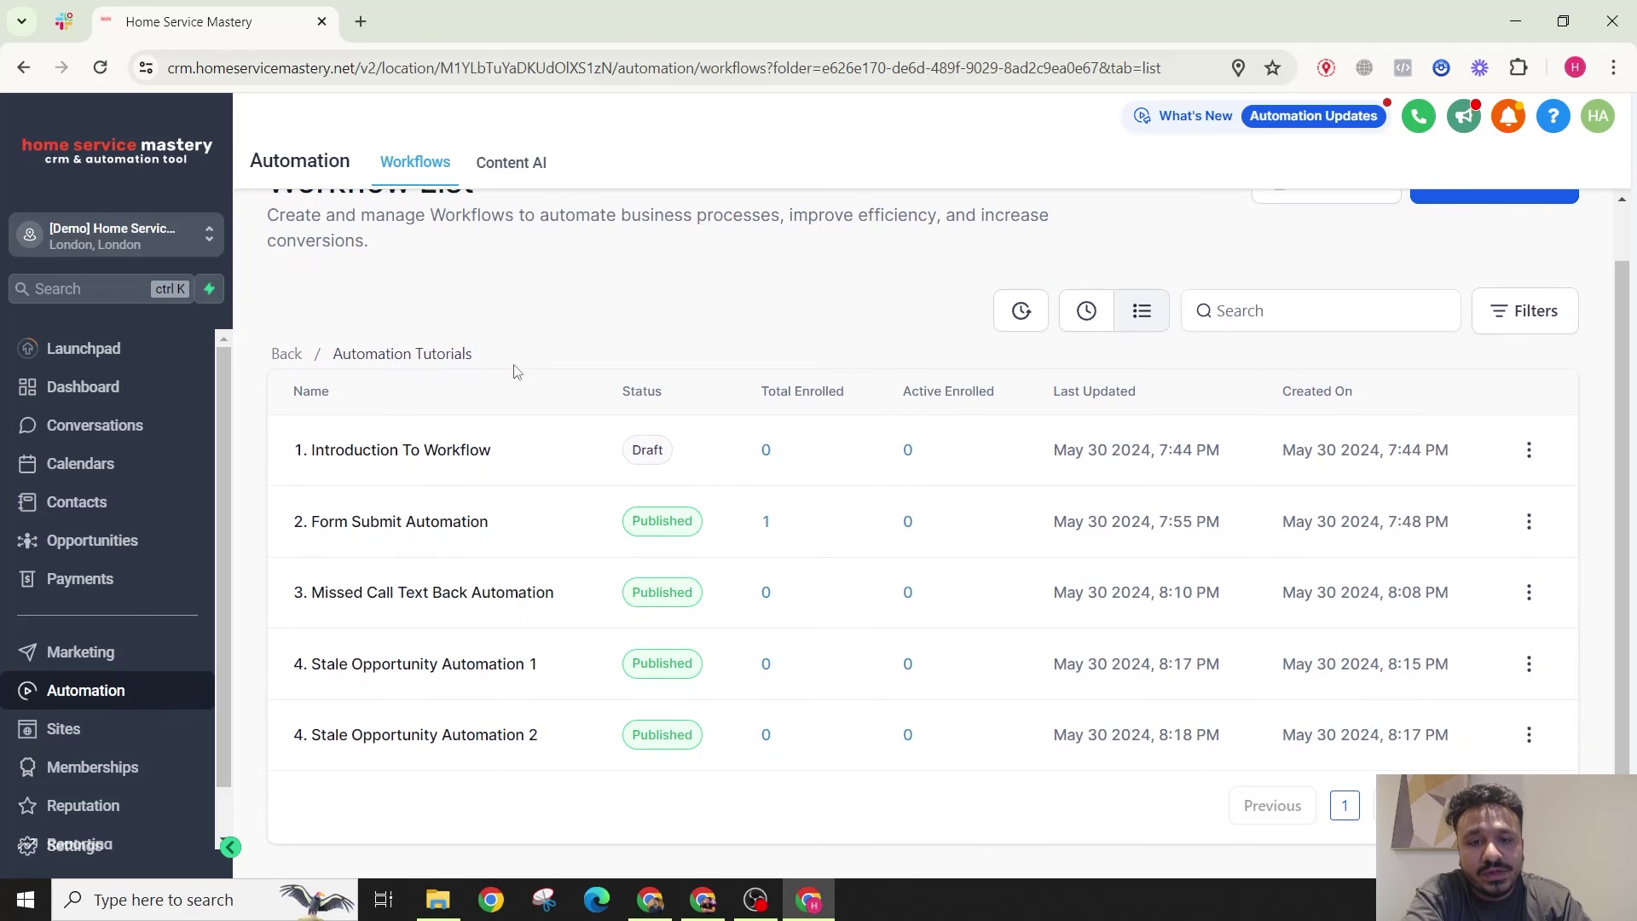